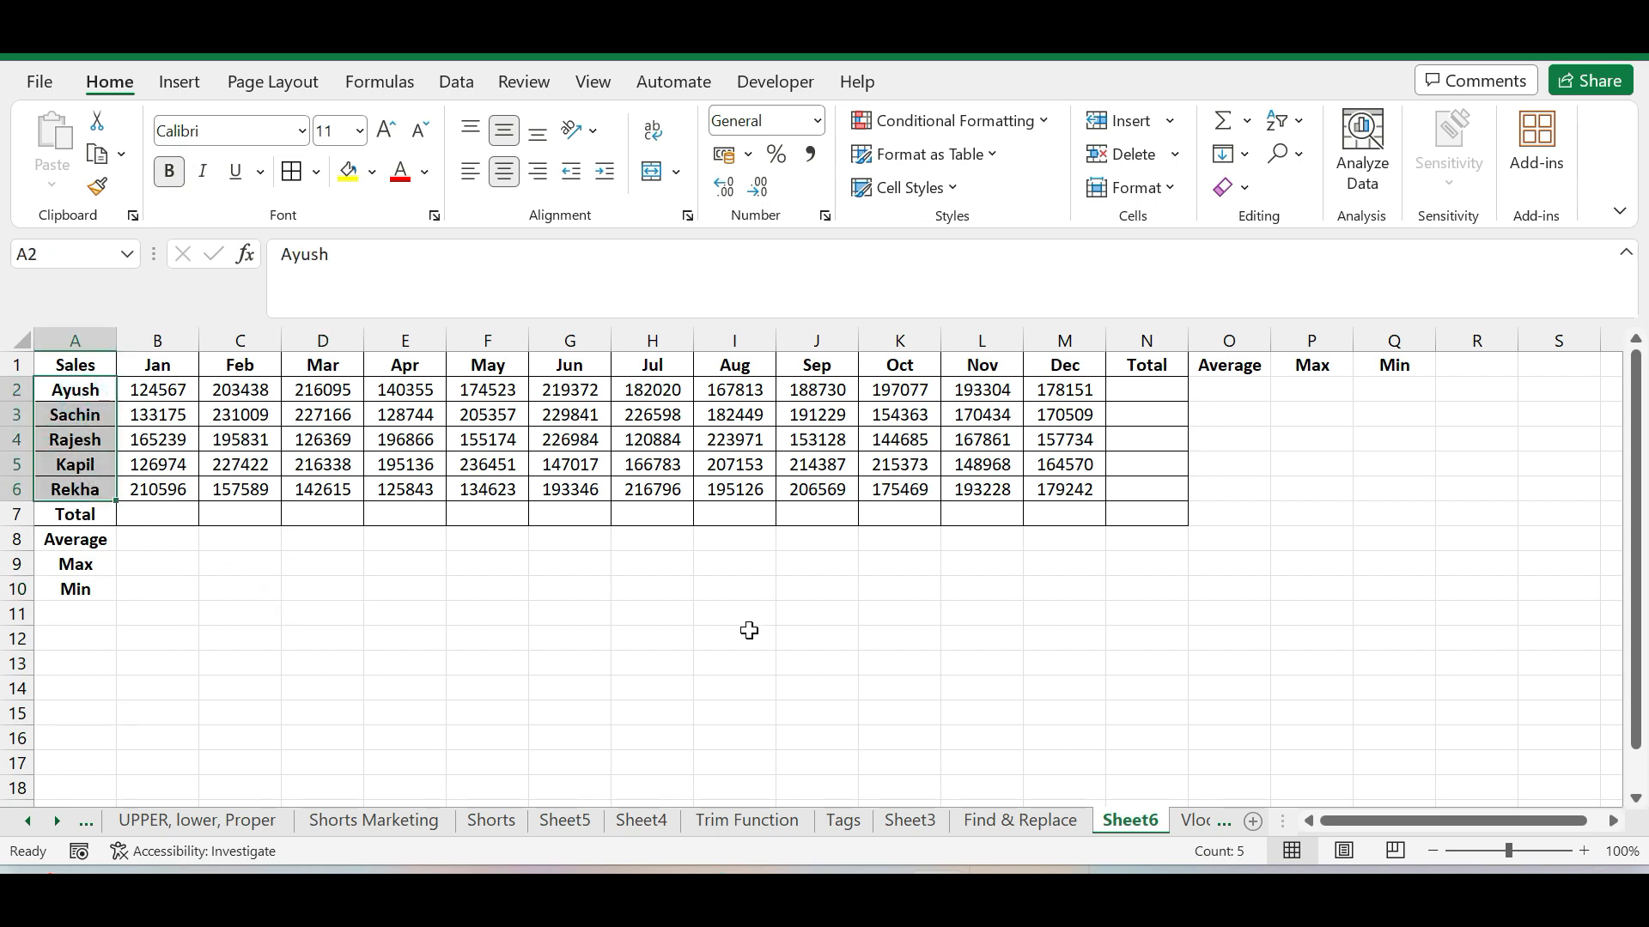
pyautogui.click(169, 390)
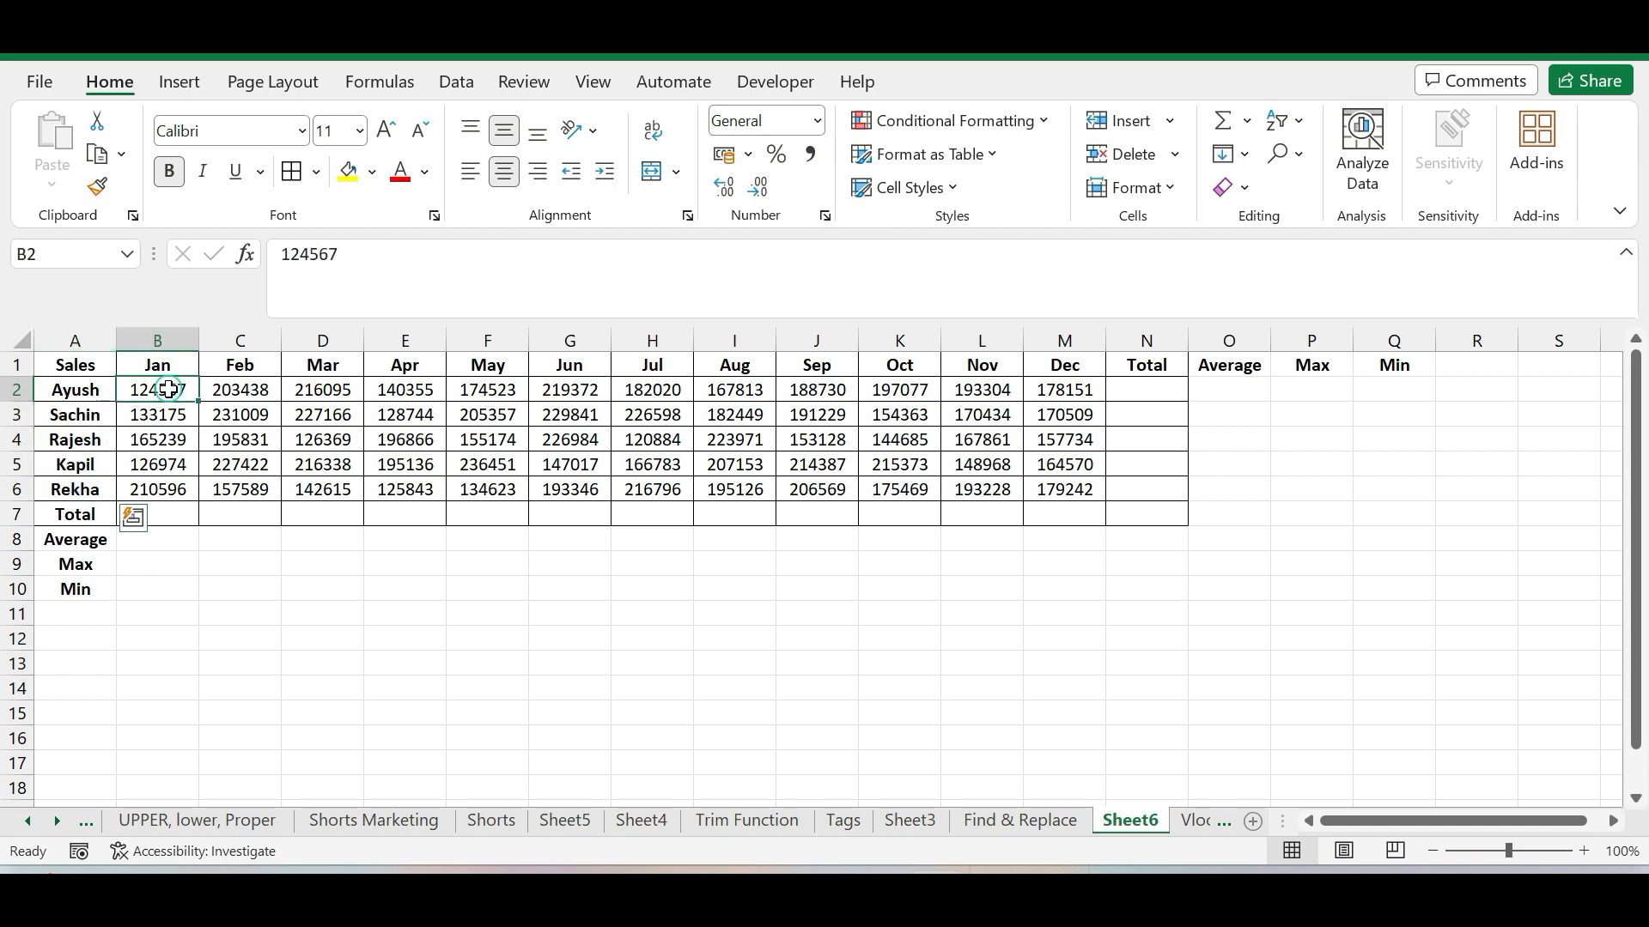
pyautogui.press('Left')
pyautogui.moveTo(133, 392); pyautogui.dragTo(1042, 390)
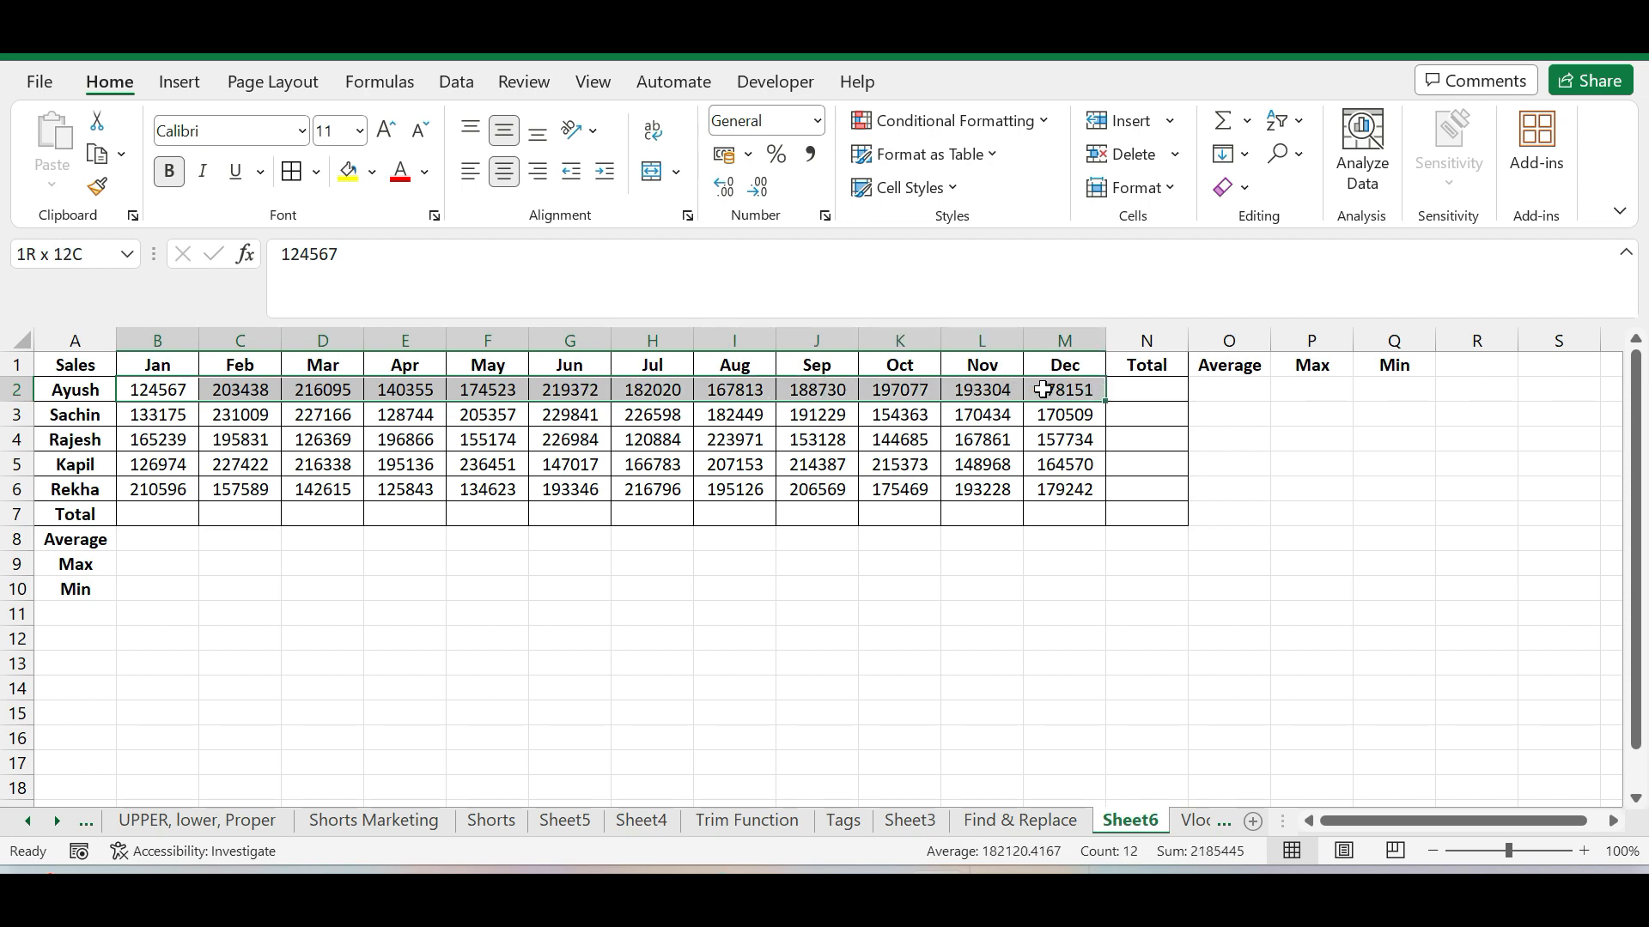
pyautogui.moveTo(161, 415); pyautogui.dragTo(955, 412)
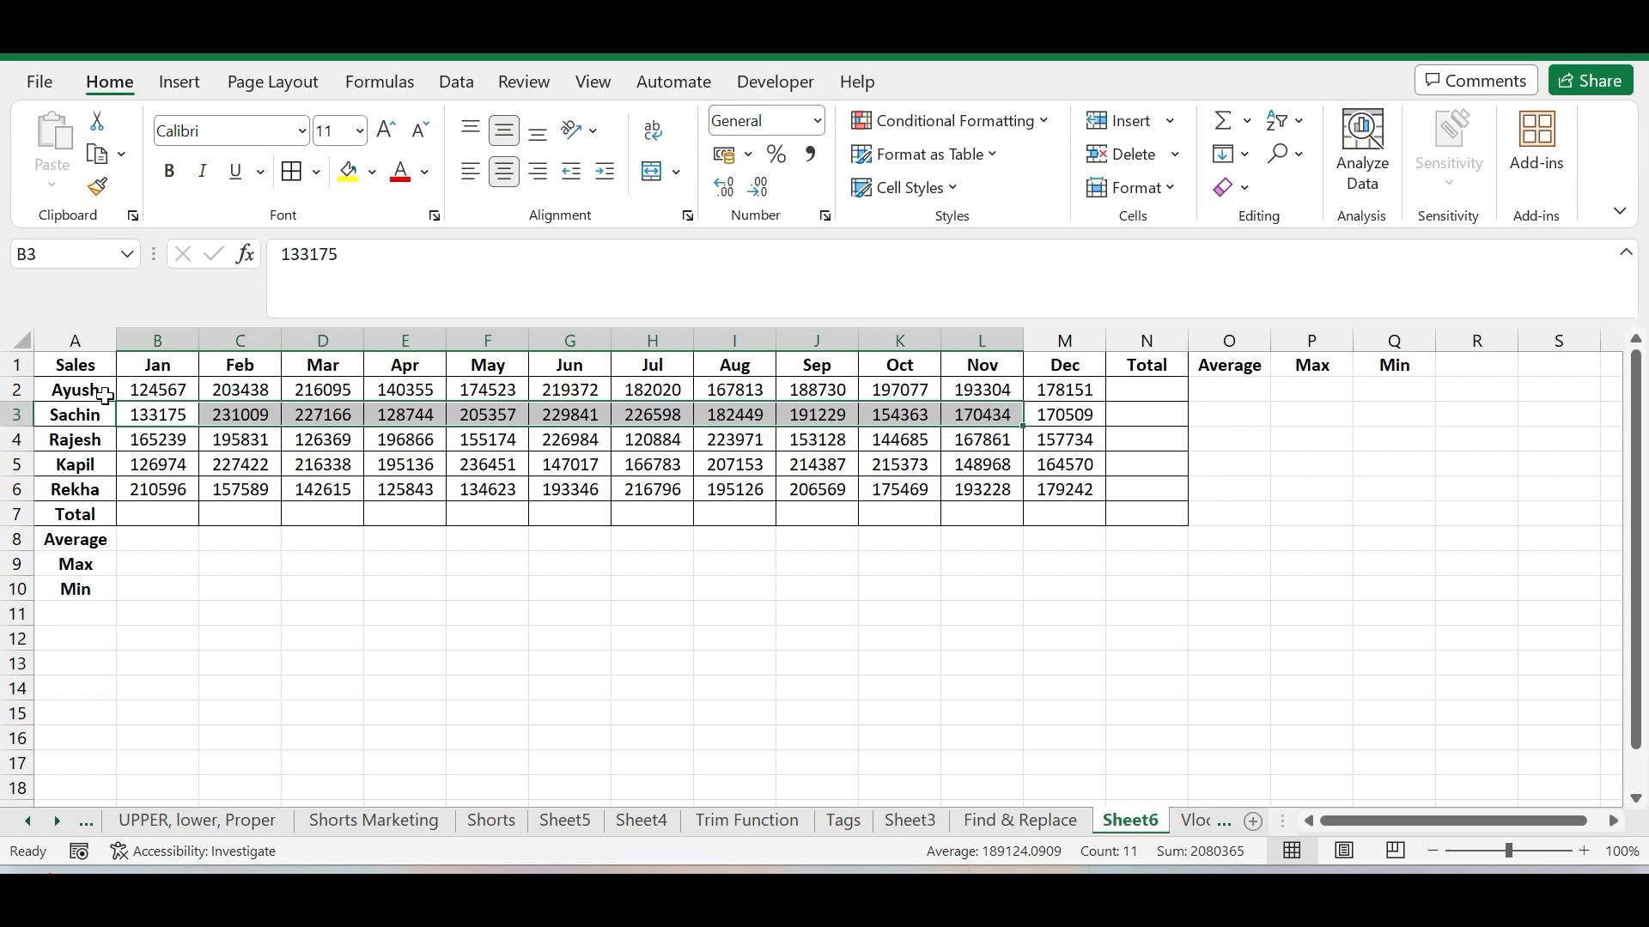
pyautogui.click(781, 560)
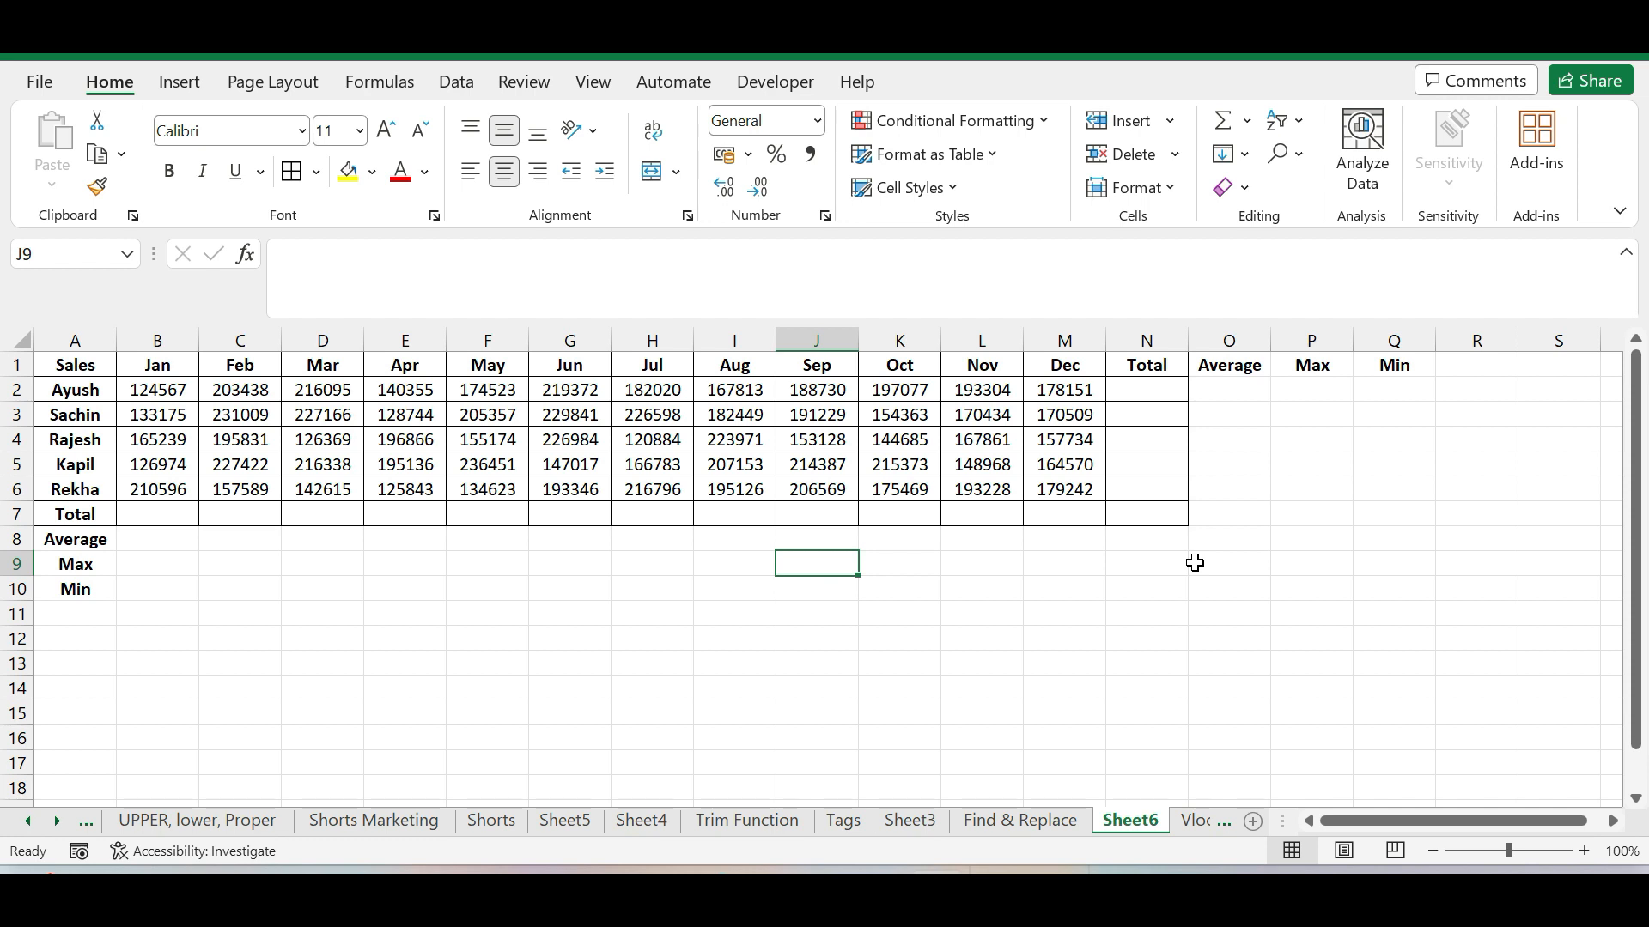
# Enter the formula =SUM(B2:M2) in cell N2 to total the first salesperson's January to December sales
pyautogui.click(1150, 390)
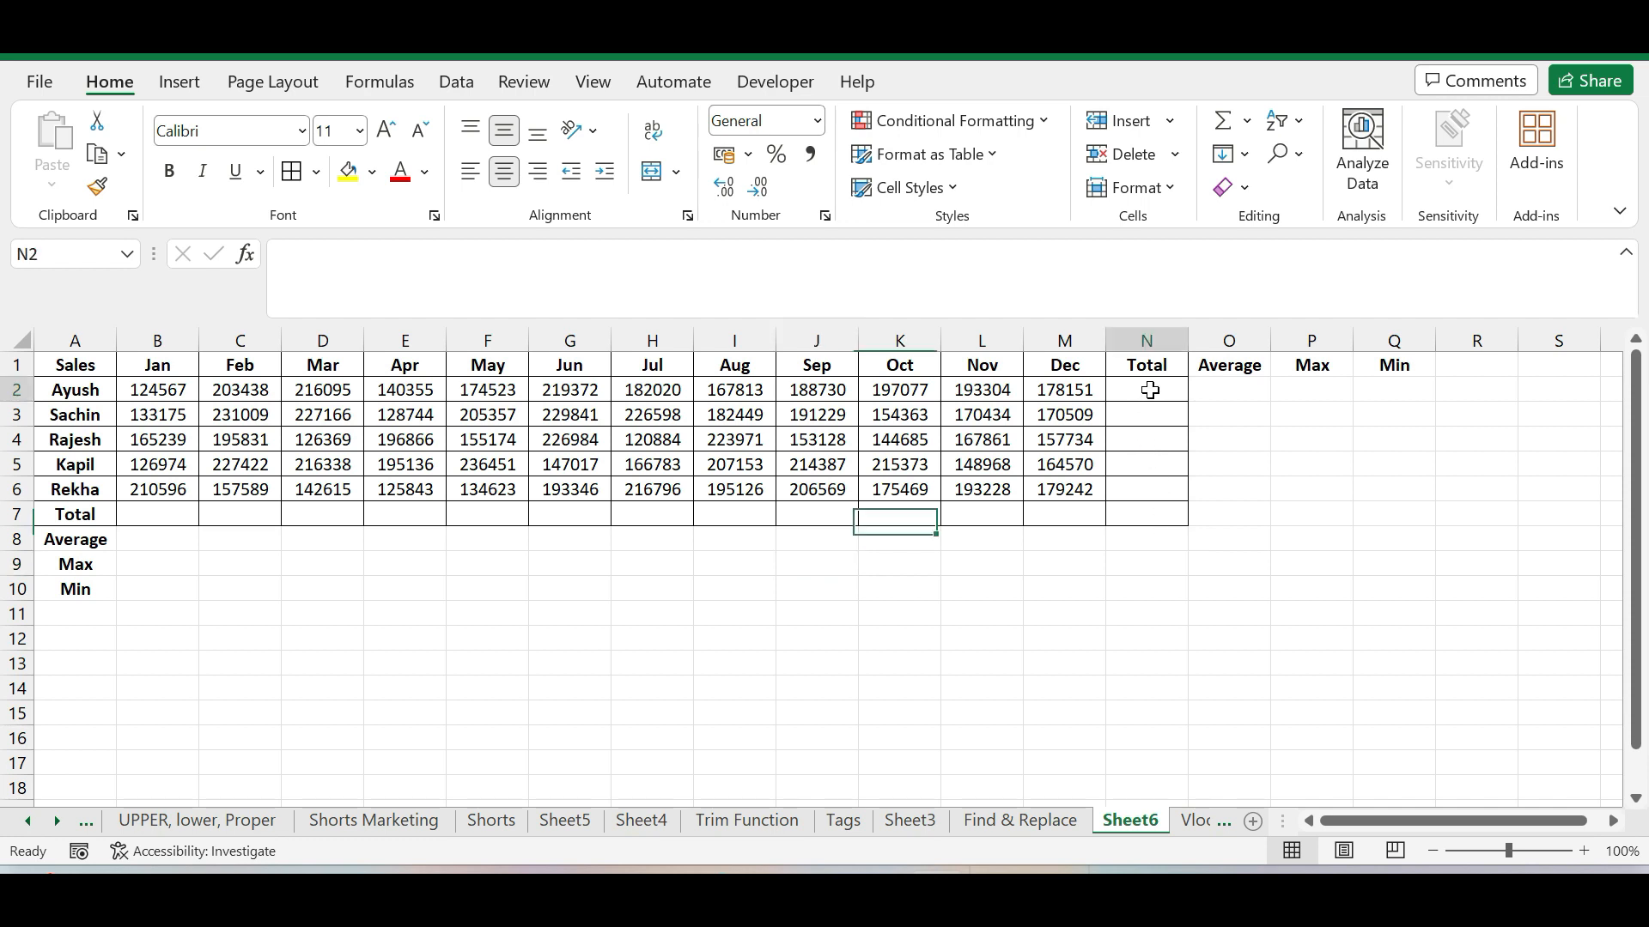
pyautogui.write('=')
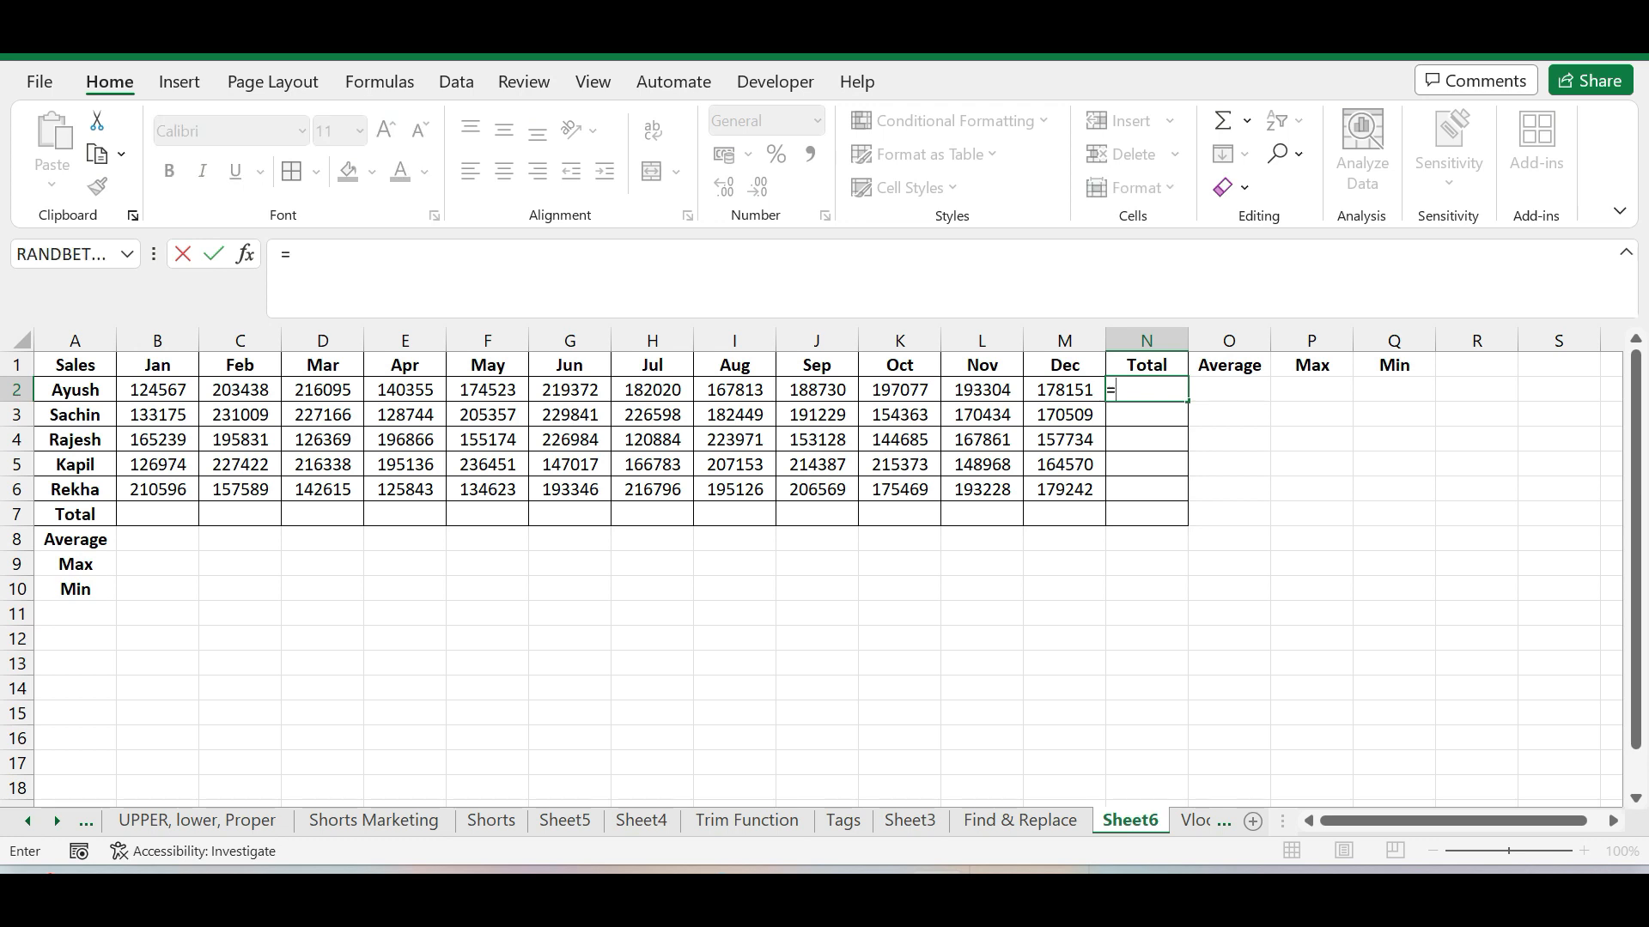
pyautogui.write('sum')
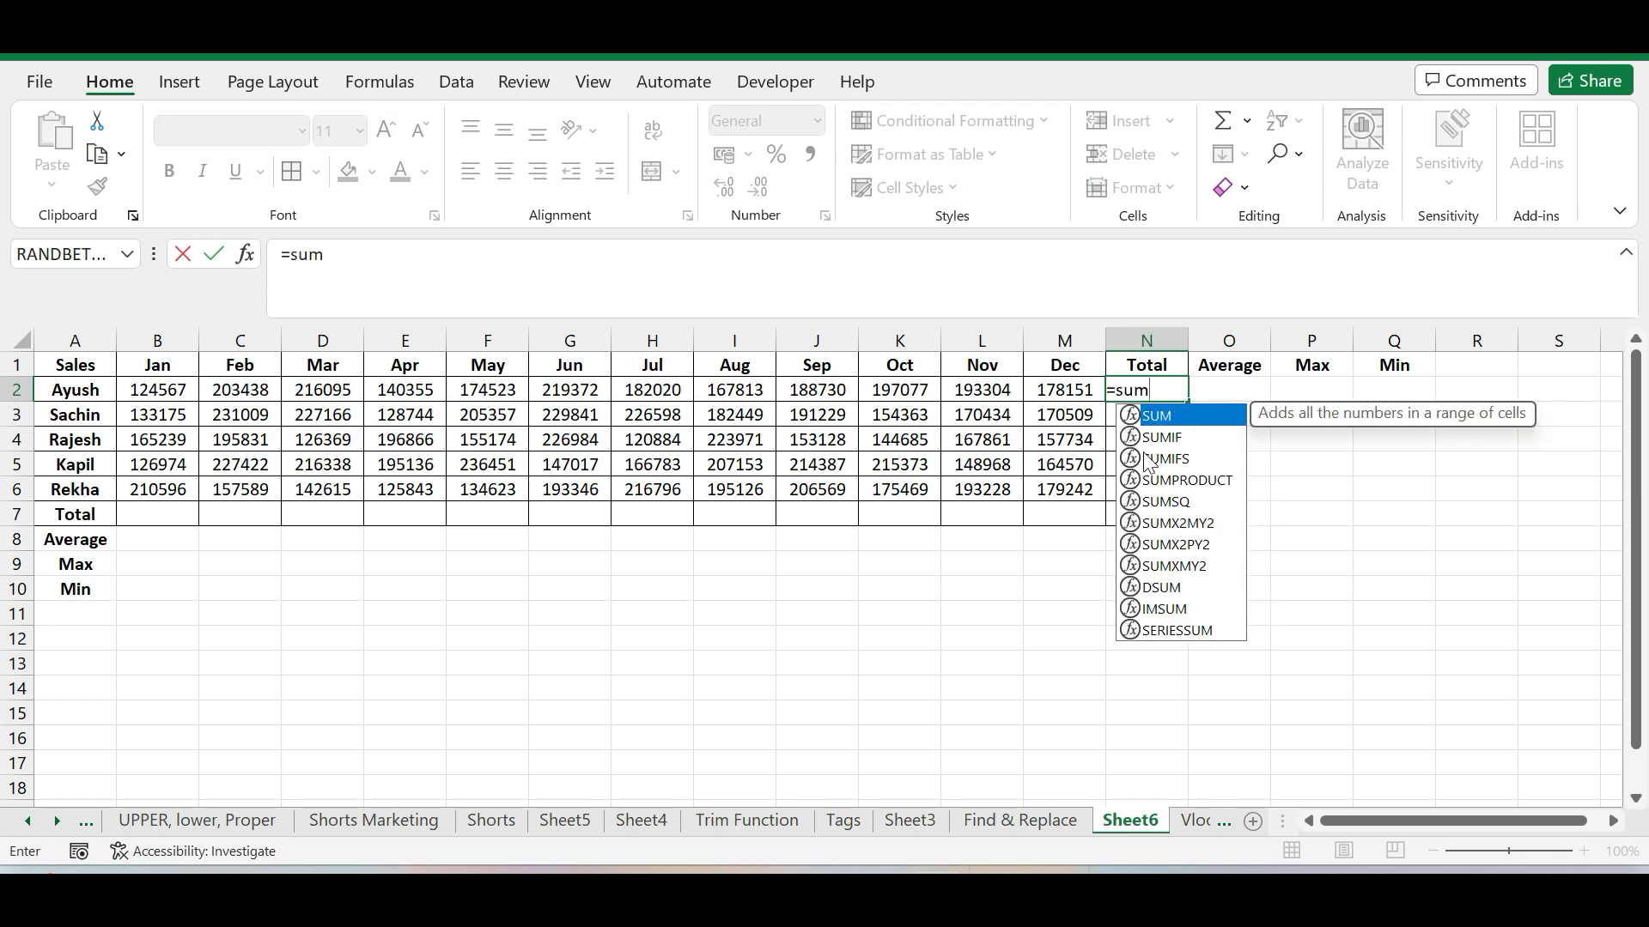
pyautogui.doubleClick(1166, 418)
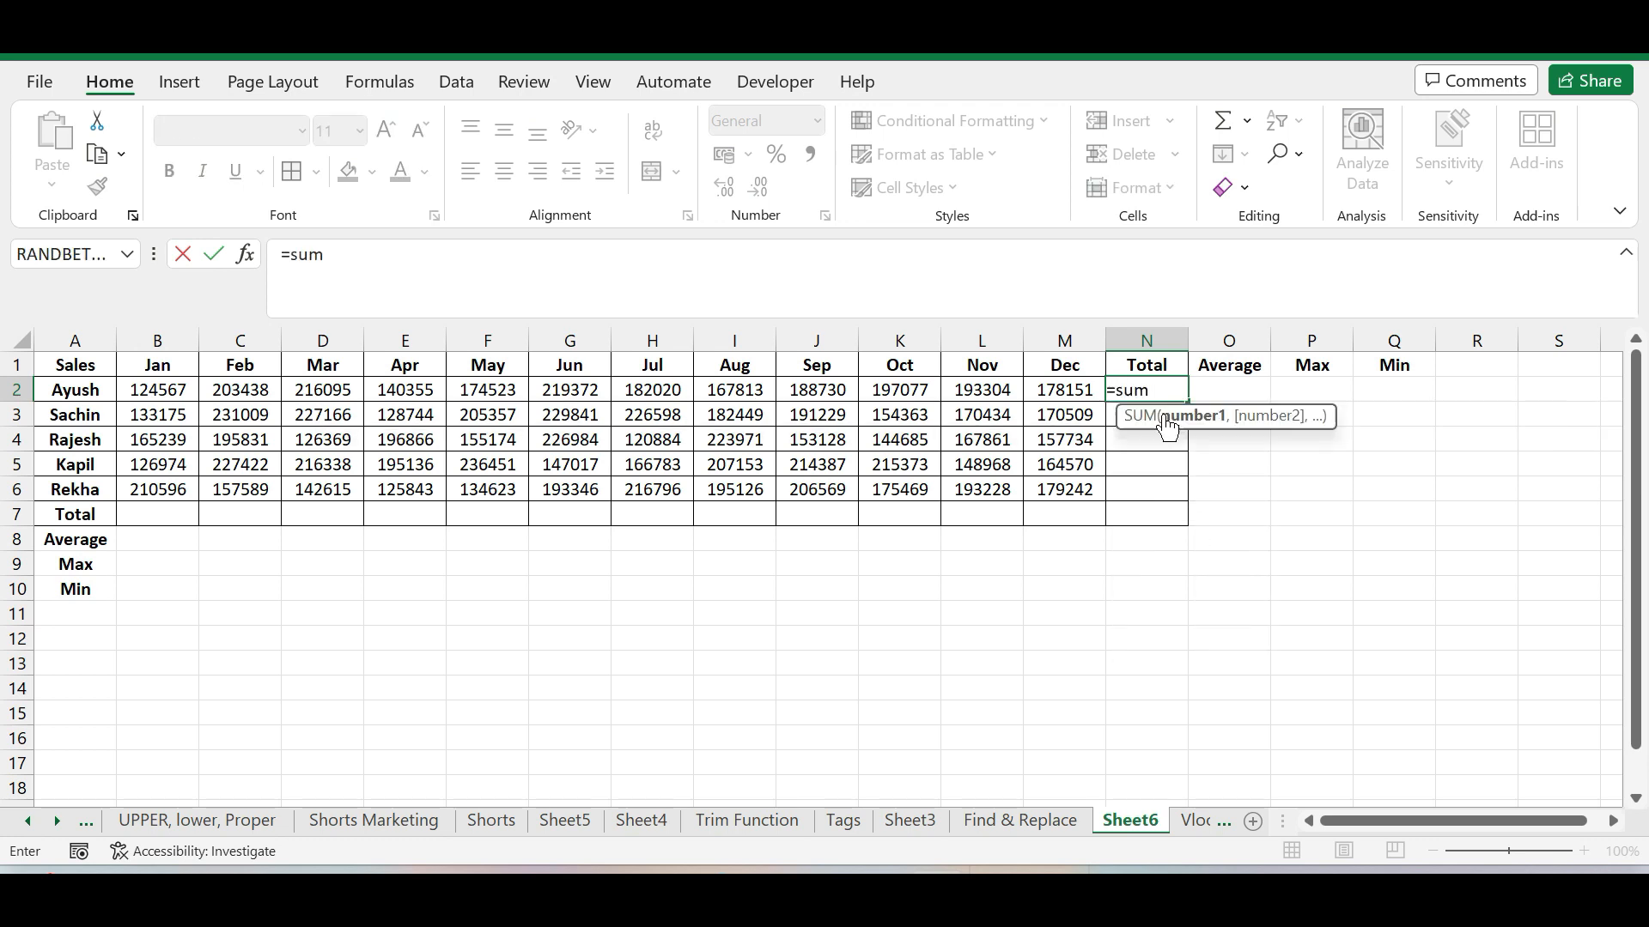
pyautogui.moveTo(151, 389); pyautogui.dragTo(1065, 393)
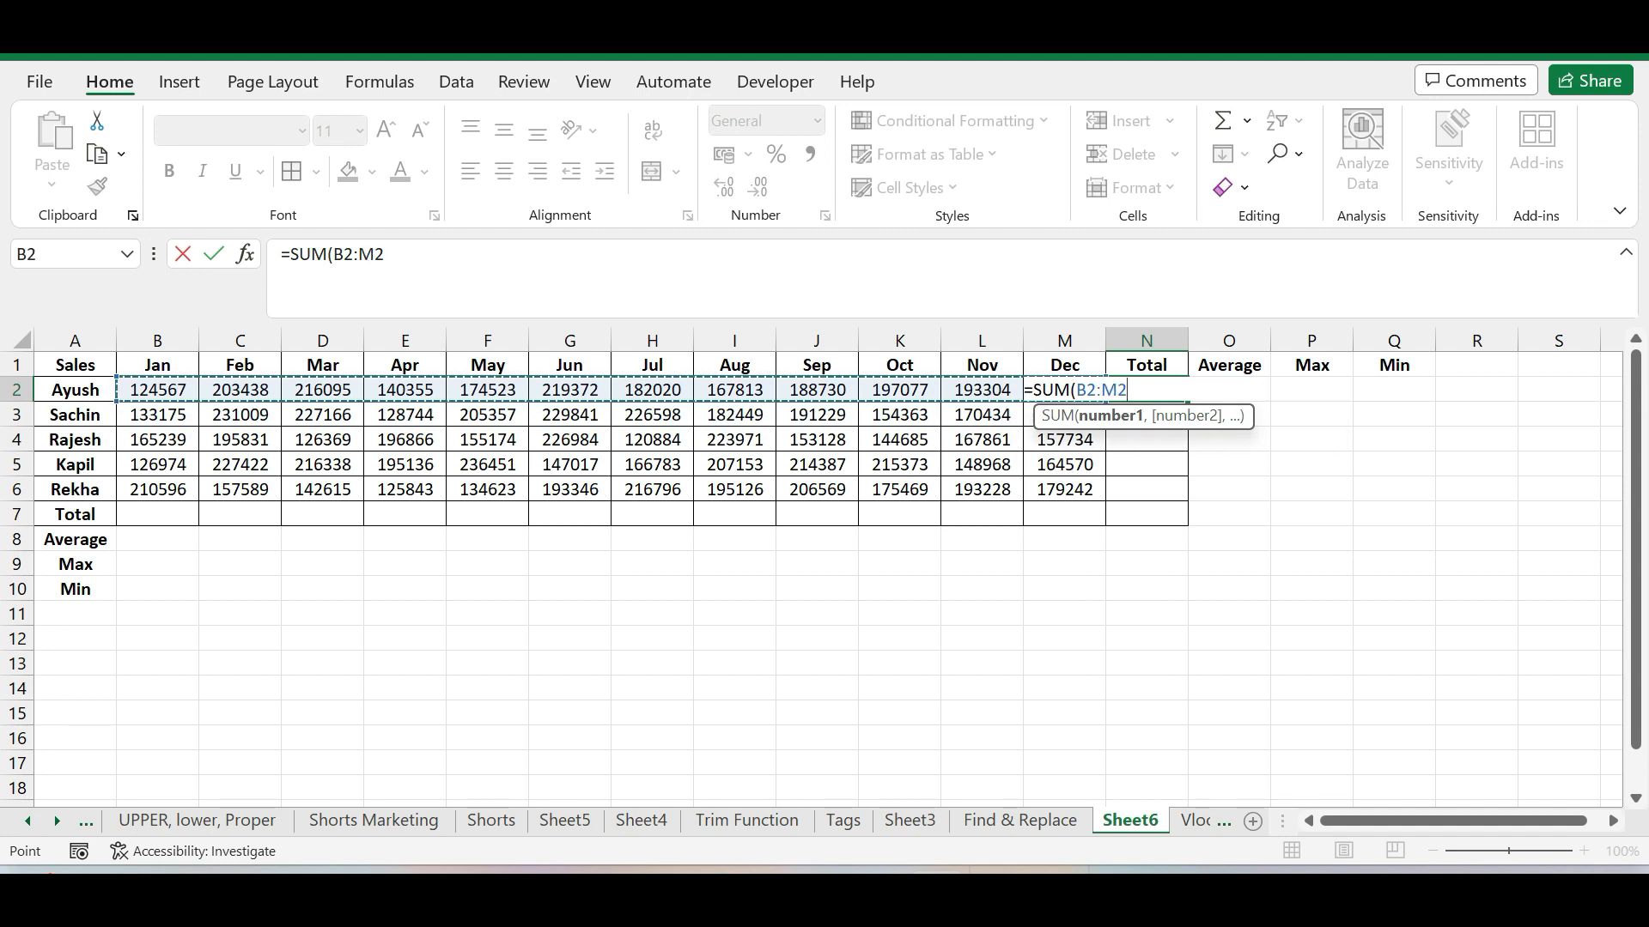
pyautogui.press('Return')
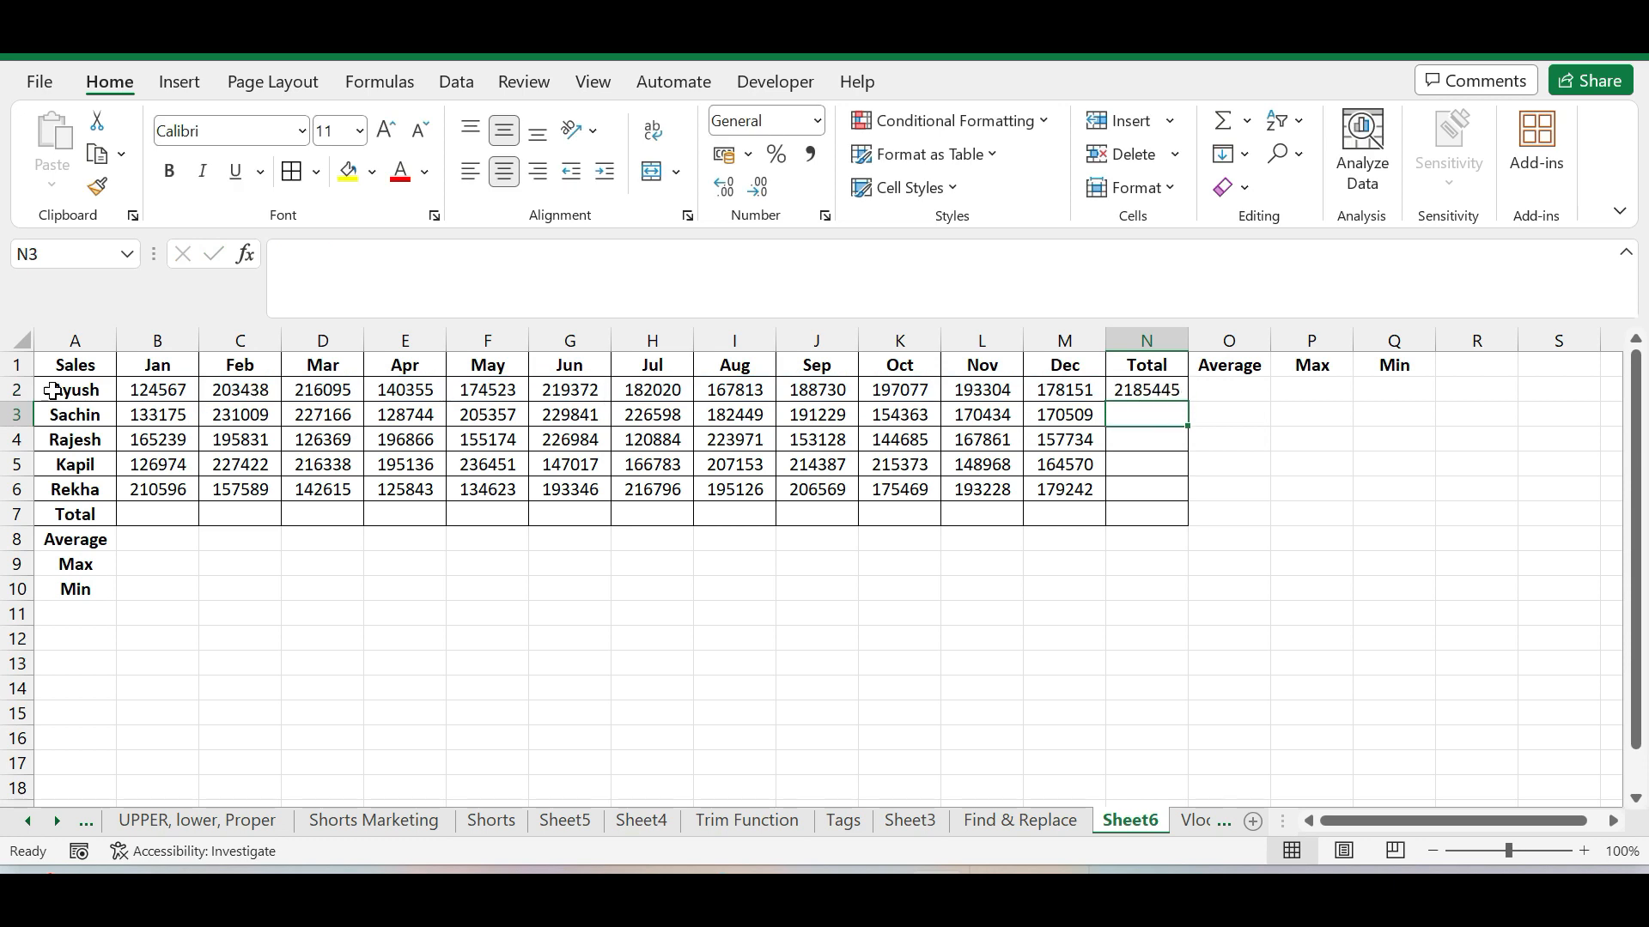
# Copy the SUM formula from N2 down the Total column through N7
pyautogui.click(17, 389)
pyautogui.click(1319, 465)
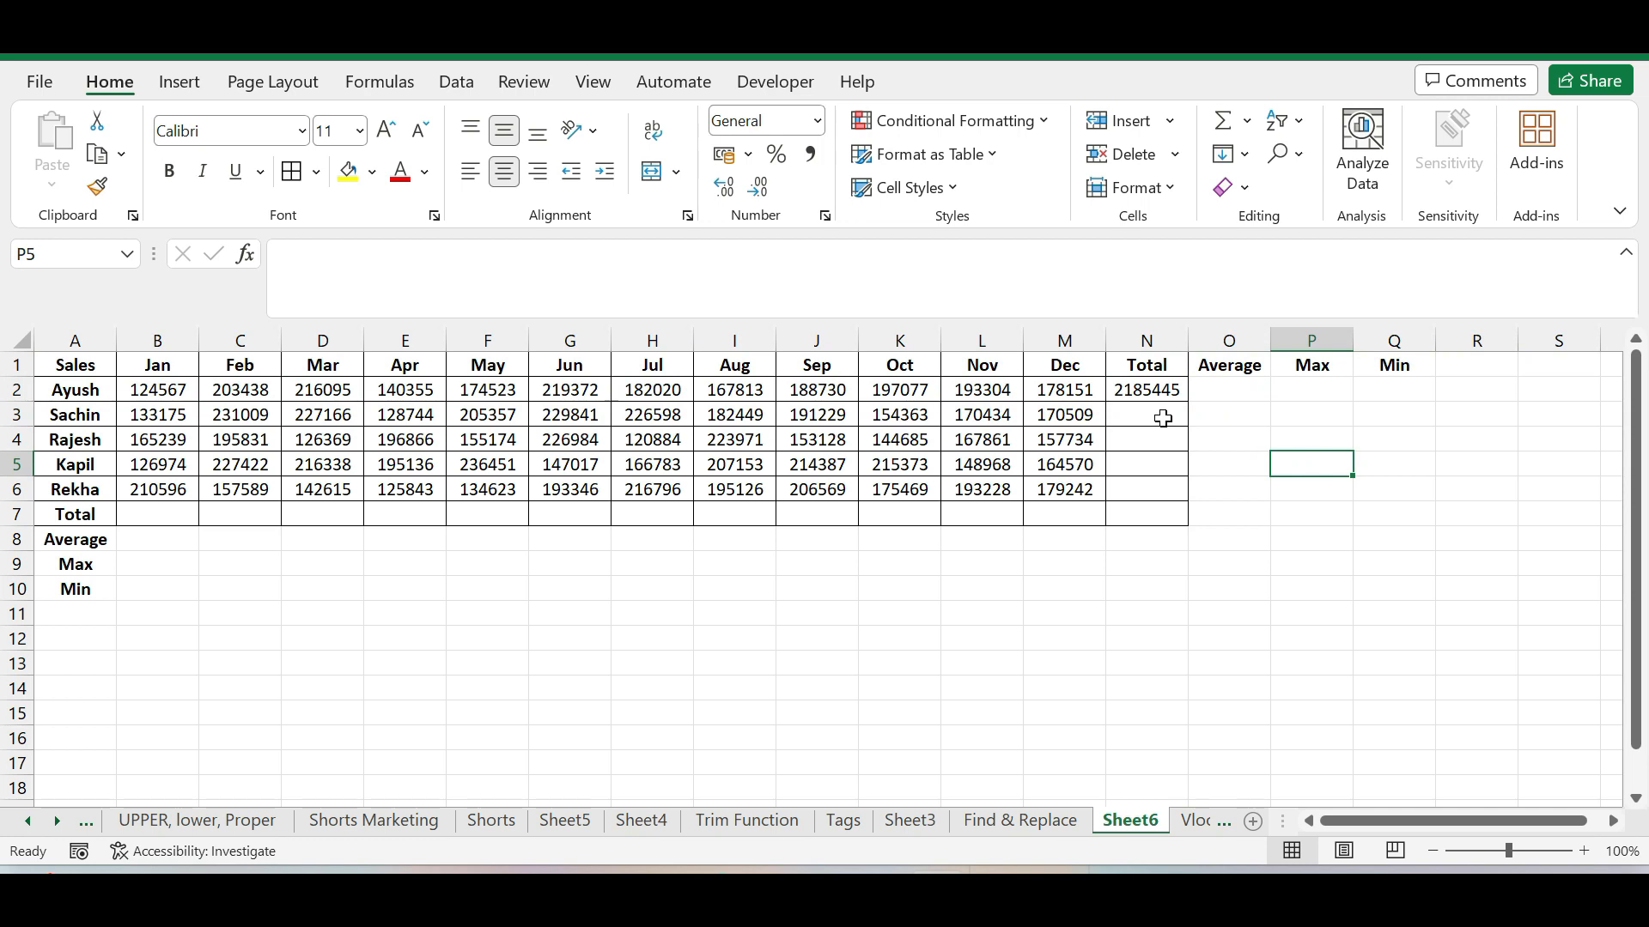
pyautogui.click(1163, 418)
pyautogui.click(1164, 391)
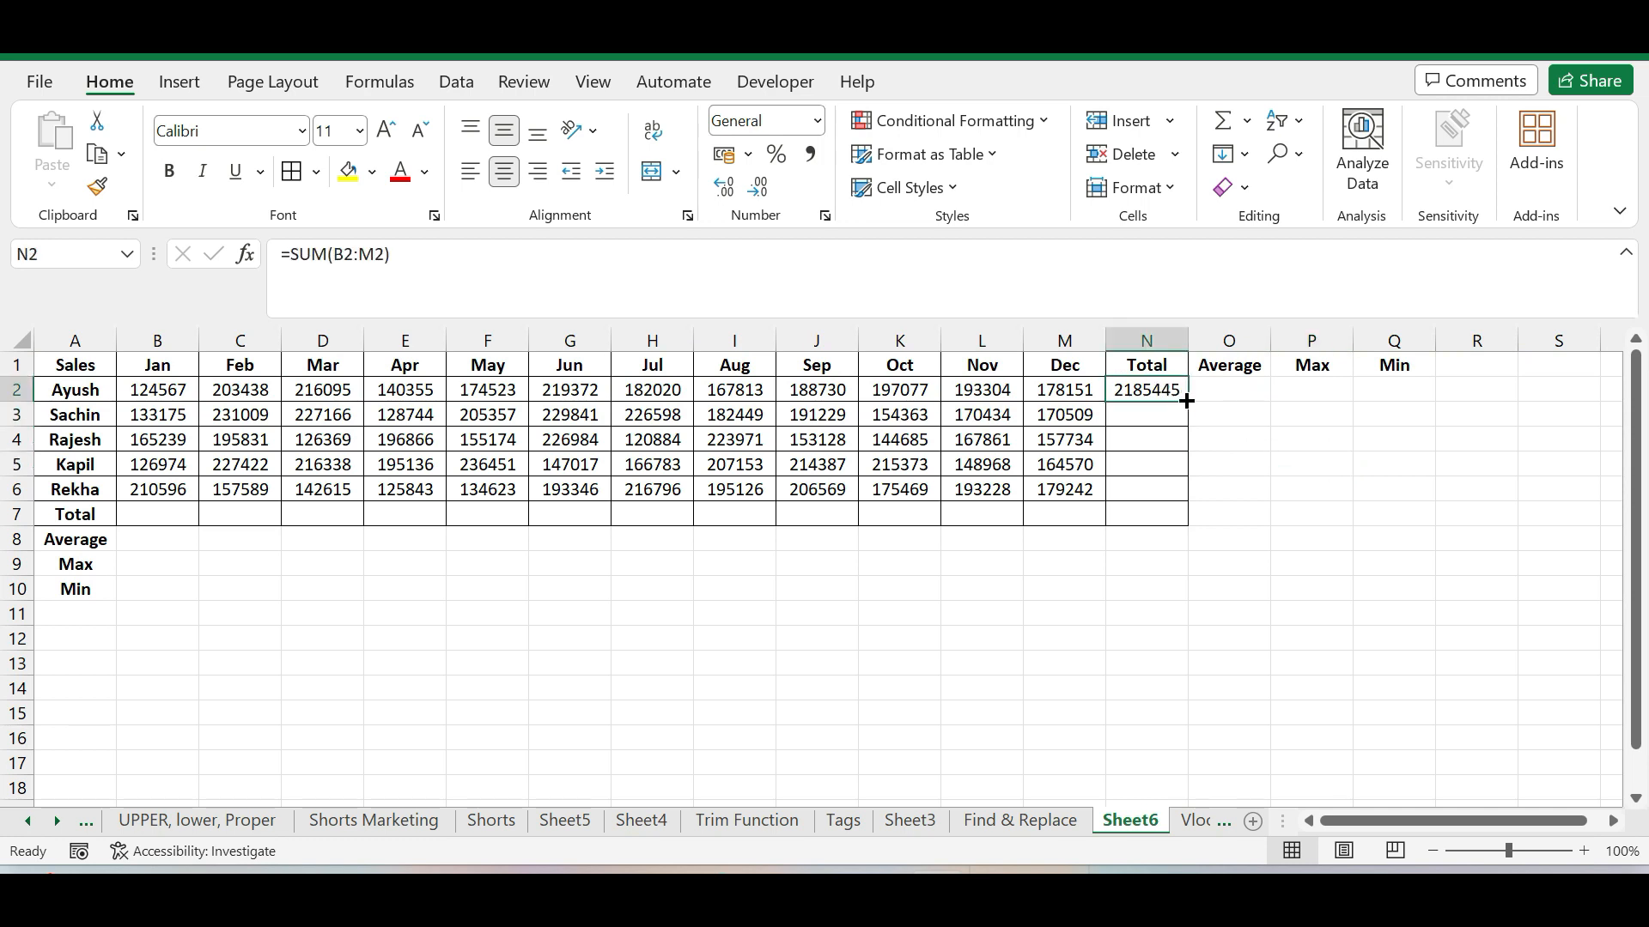
pyautogui.moveTo(1185, 401); pyautogui.dragTo(1198, 521)
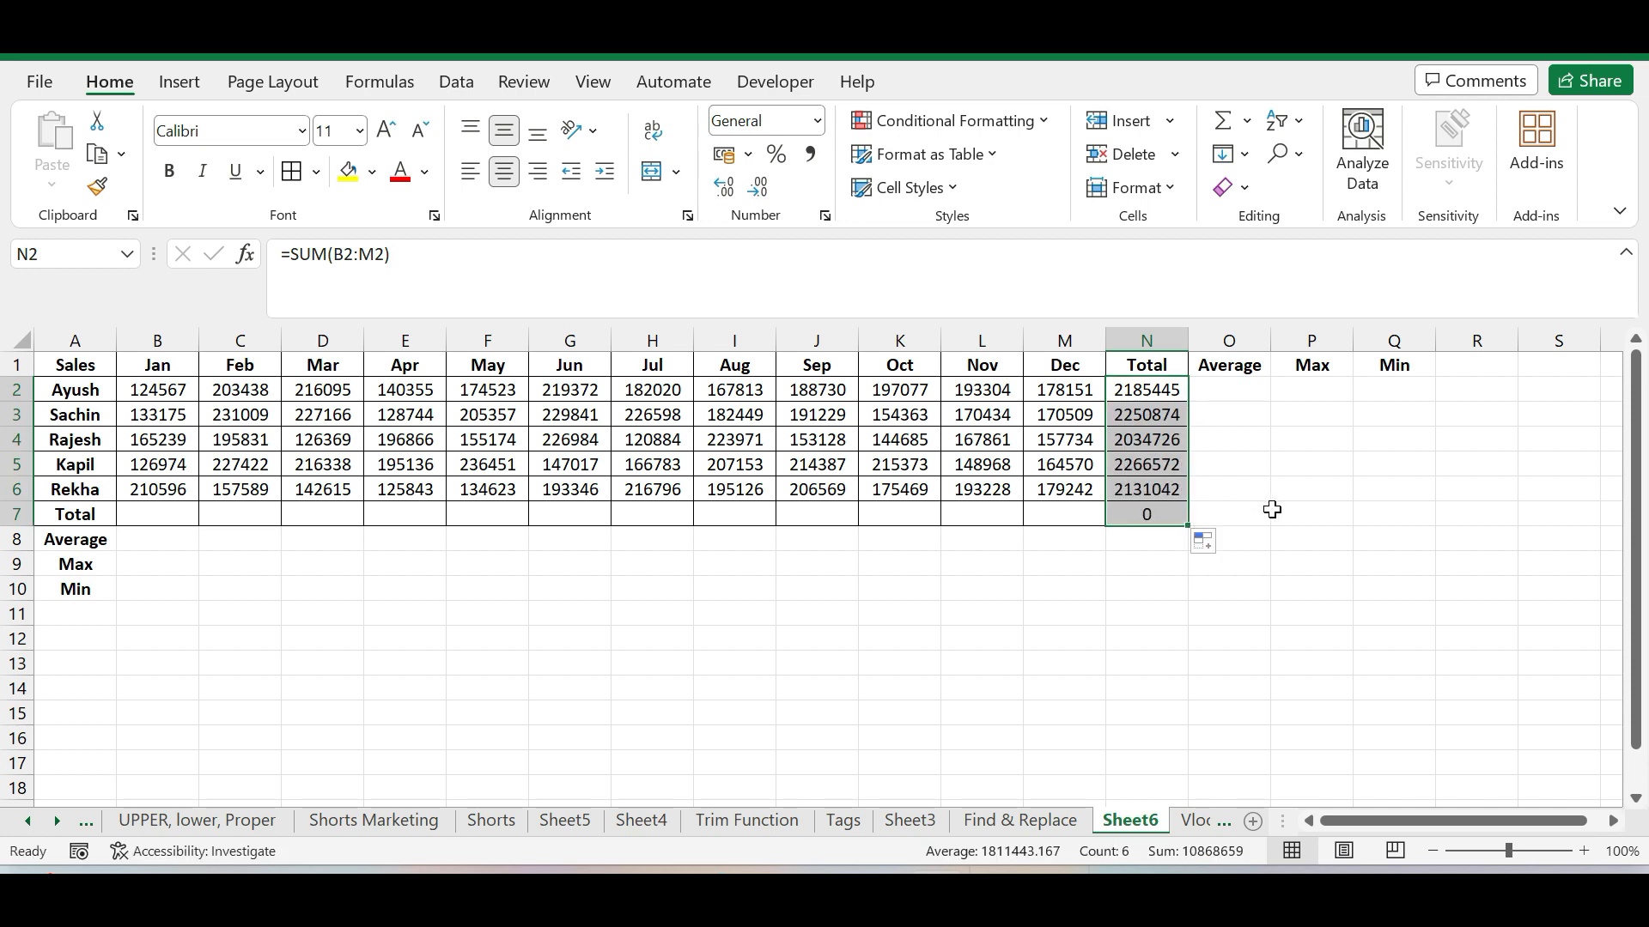
pyautogui.click(1325, 591)
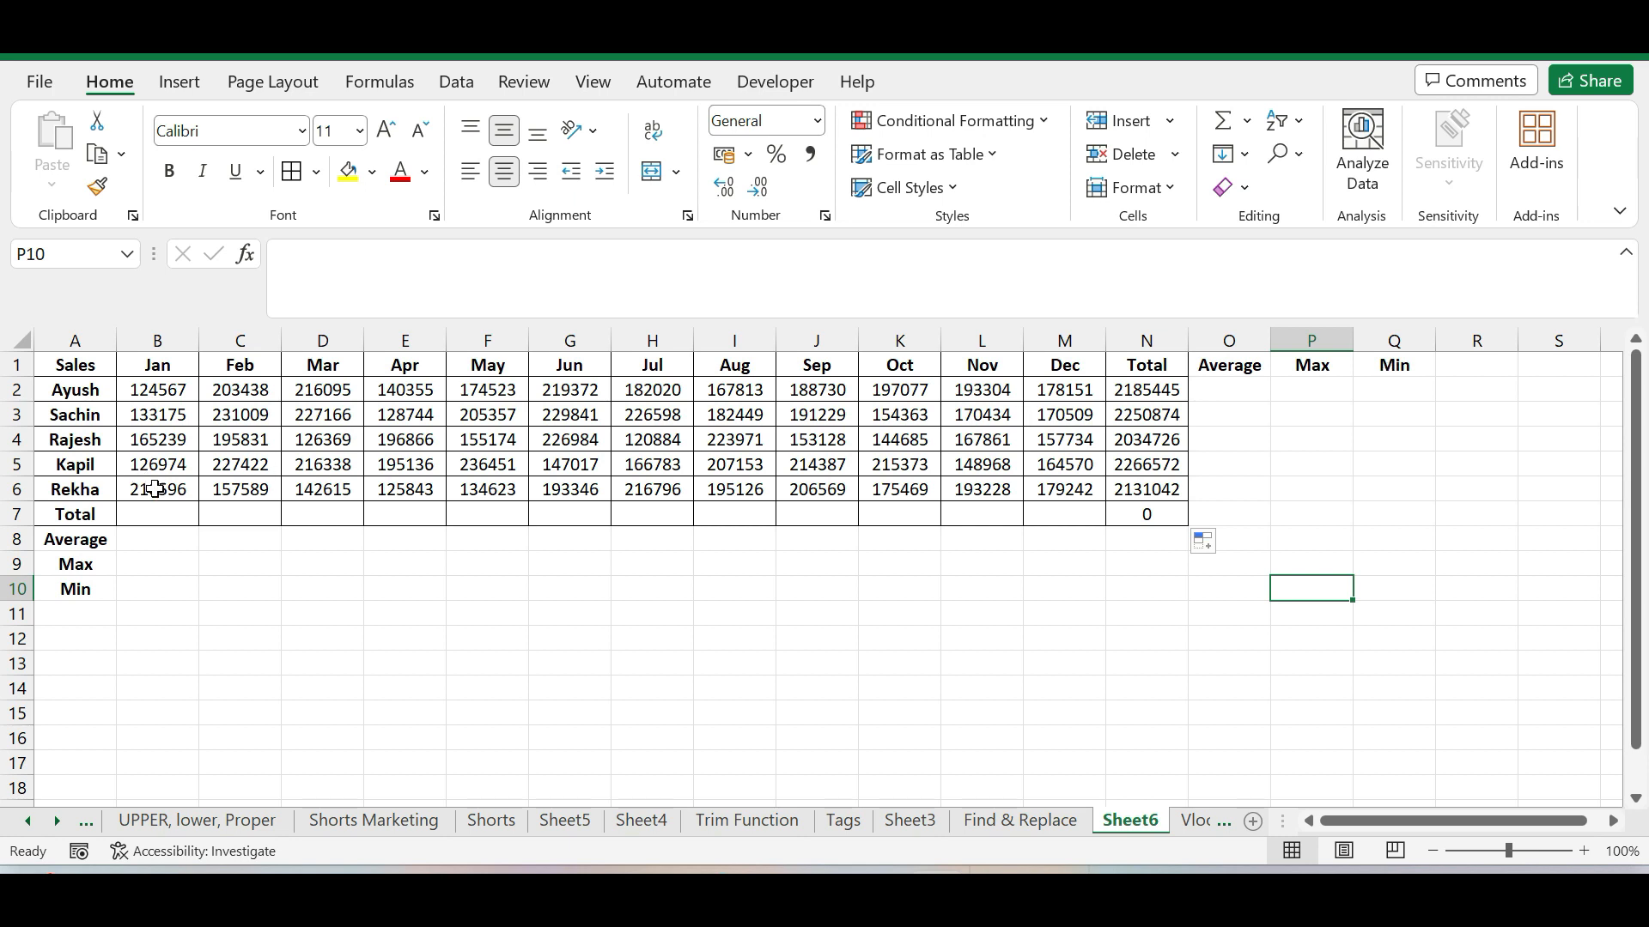
# Enter the formula =SUM(B2:B6) in cell B7 to total January's sales for all salespeople
pyautogui.click(168, 514)
pyautogui.write('=')
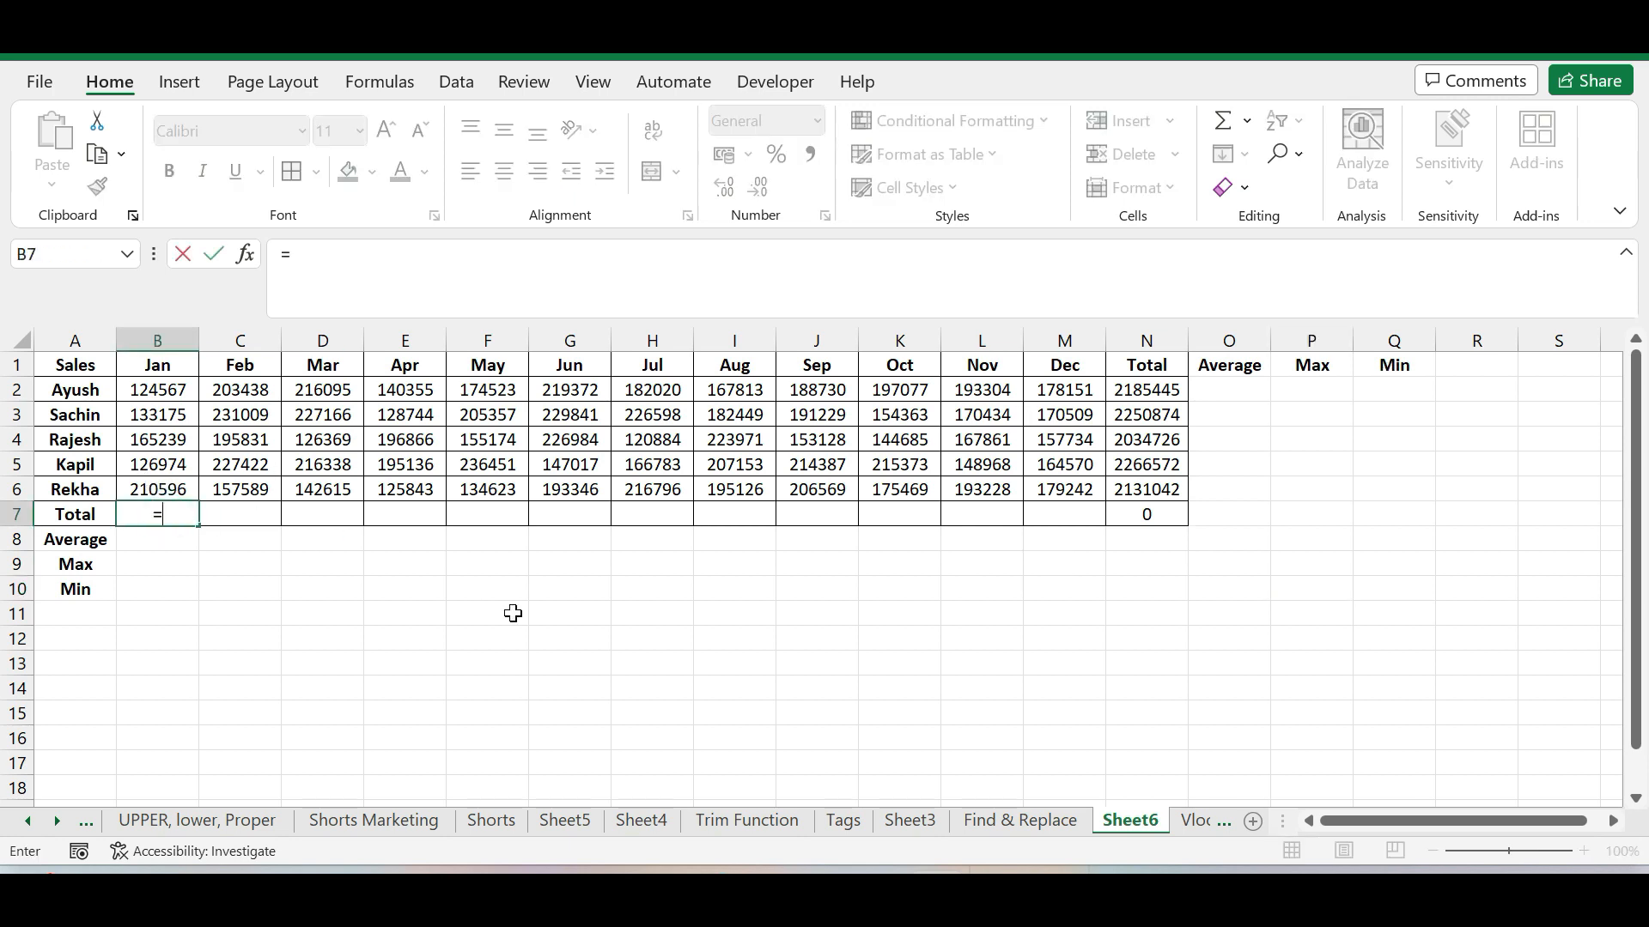
pyautogui.write('sum')
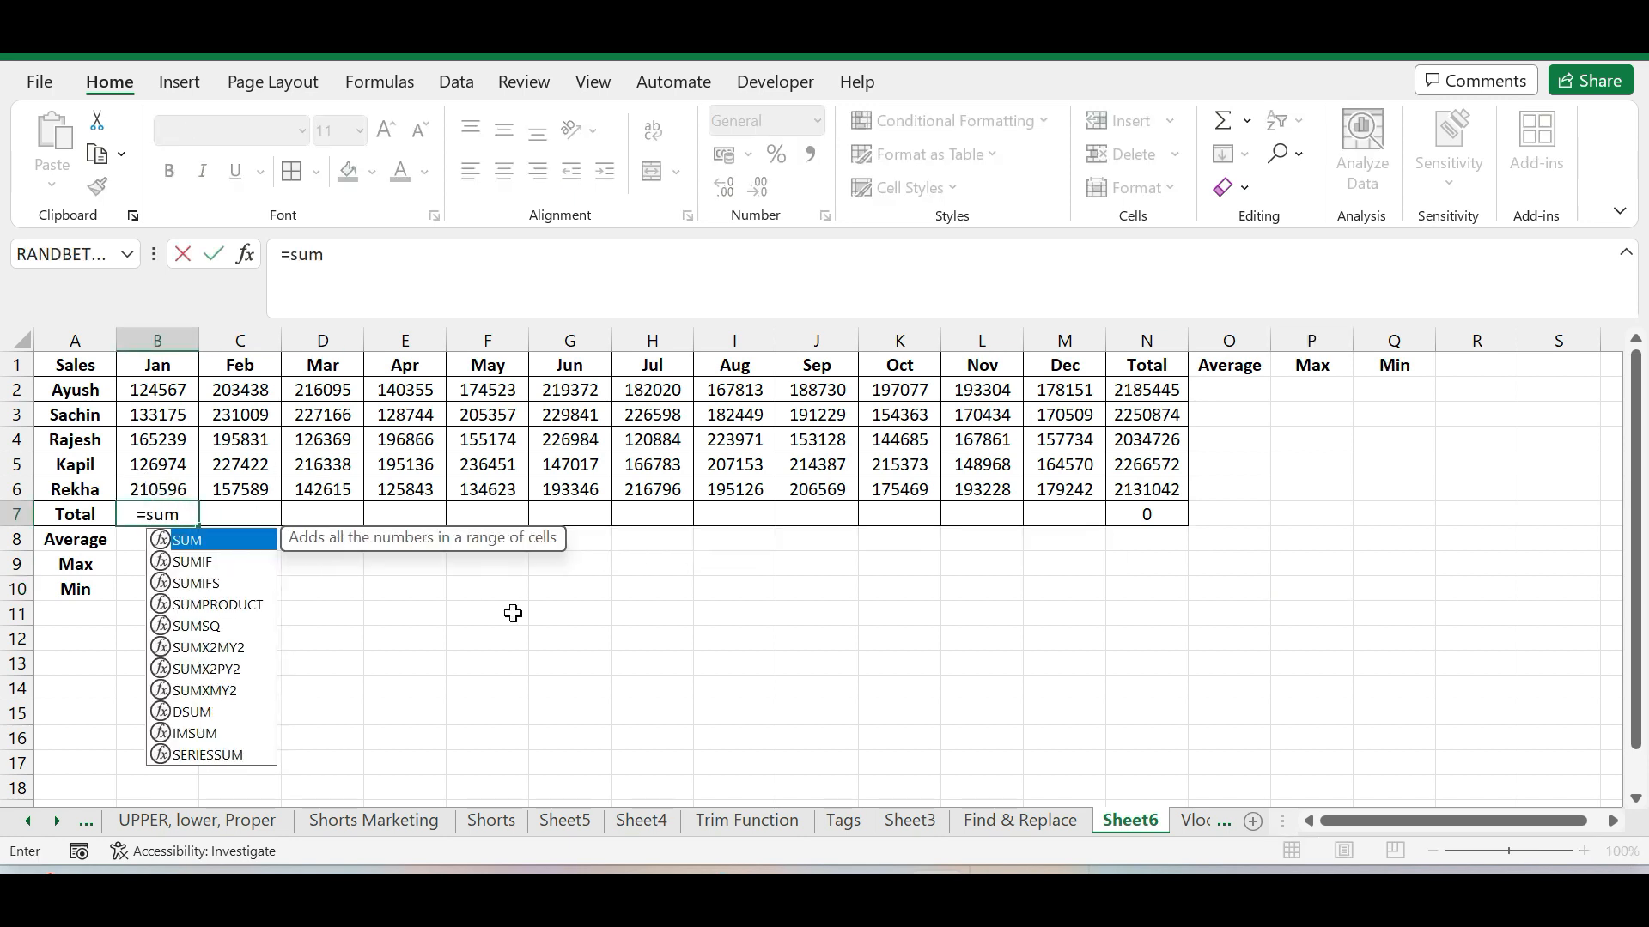
pyautogui.doubleClick(203, 541)
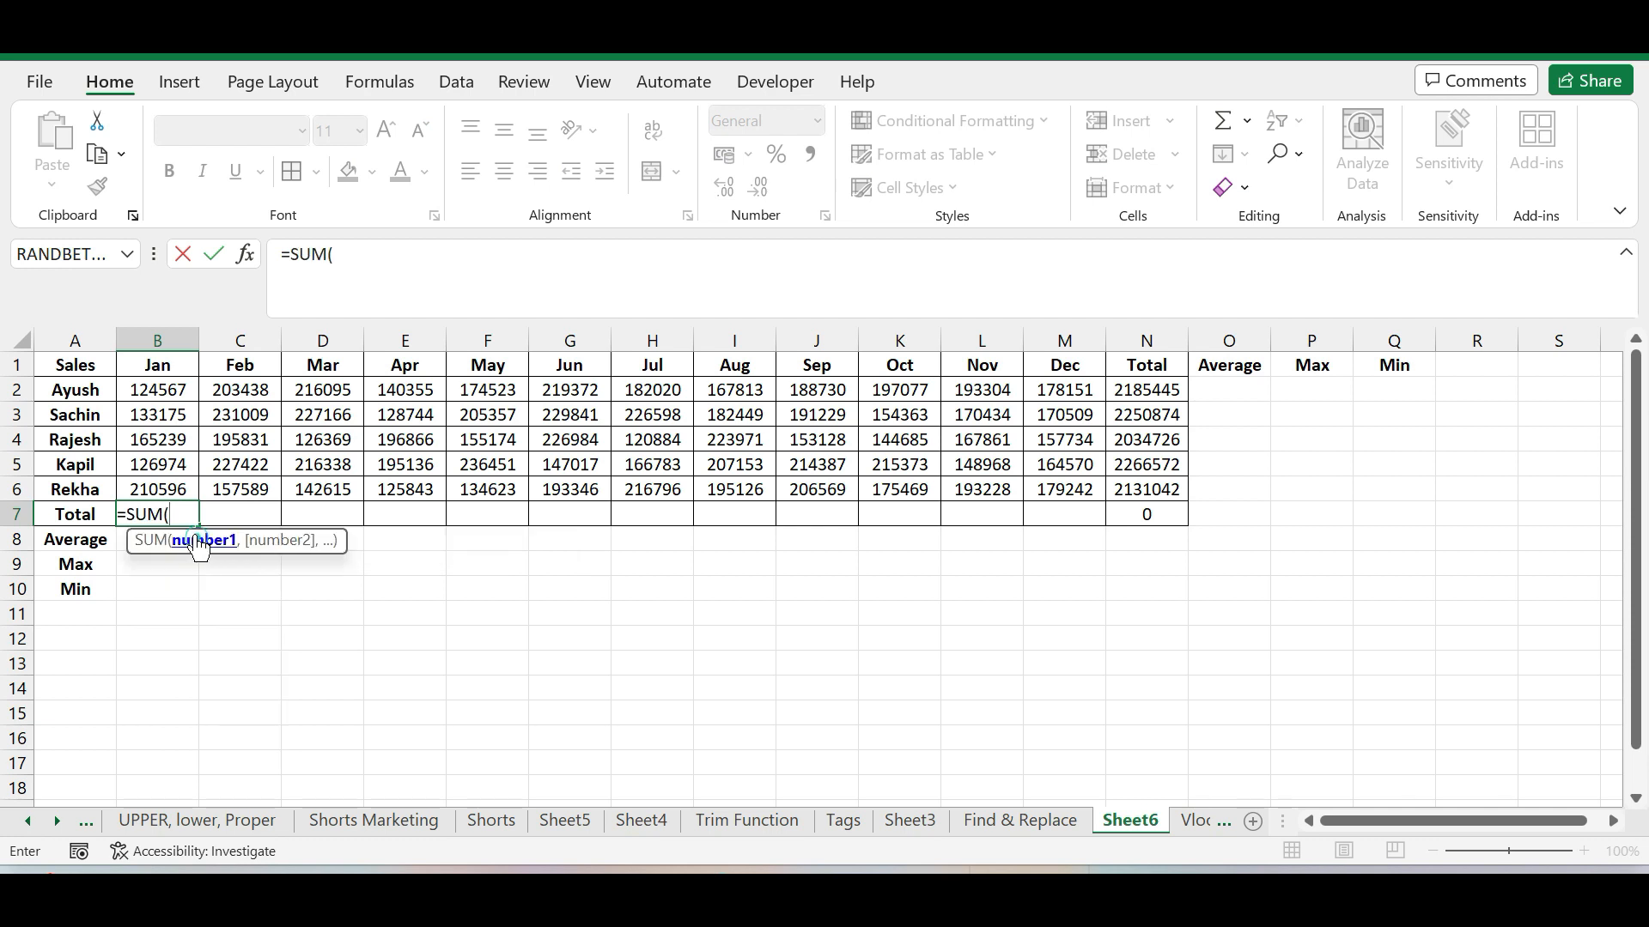
pyautogui.moveTo(169, 388); pyautogui.dragTo(172, 490)
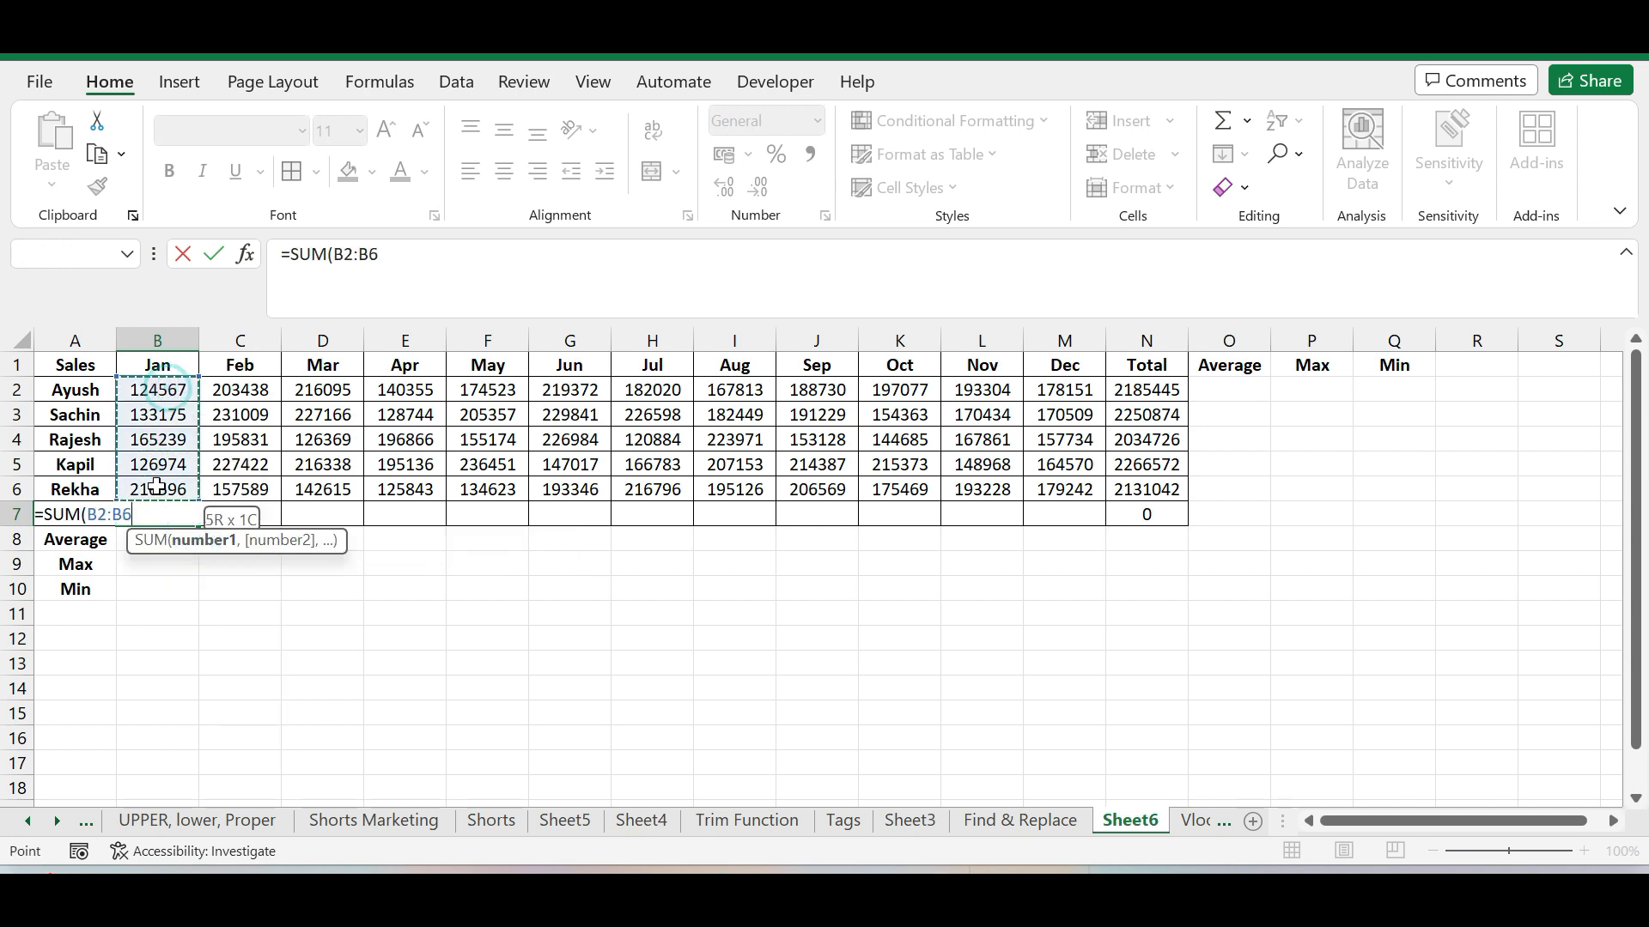
pyautogui.press('Return')
pyautogui.click(167, 640)
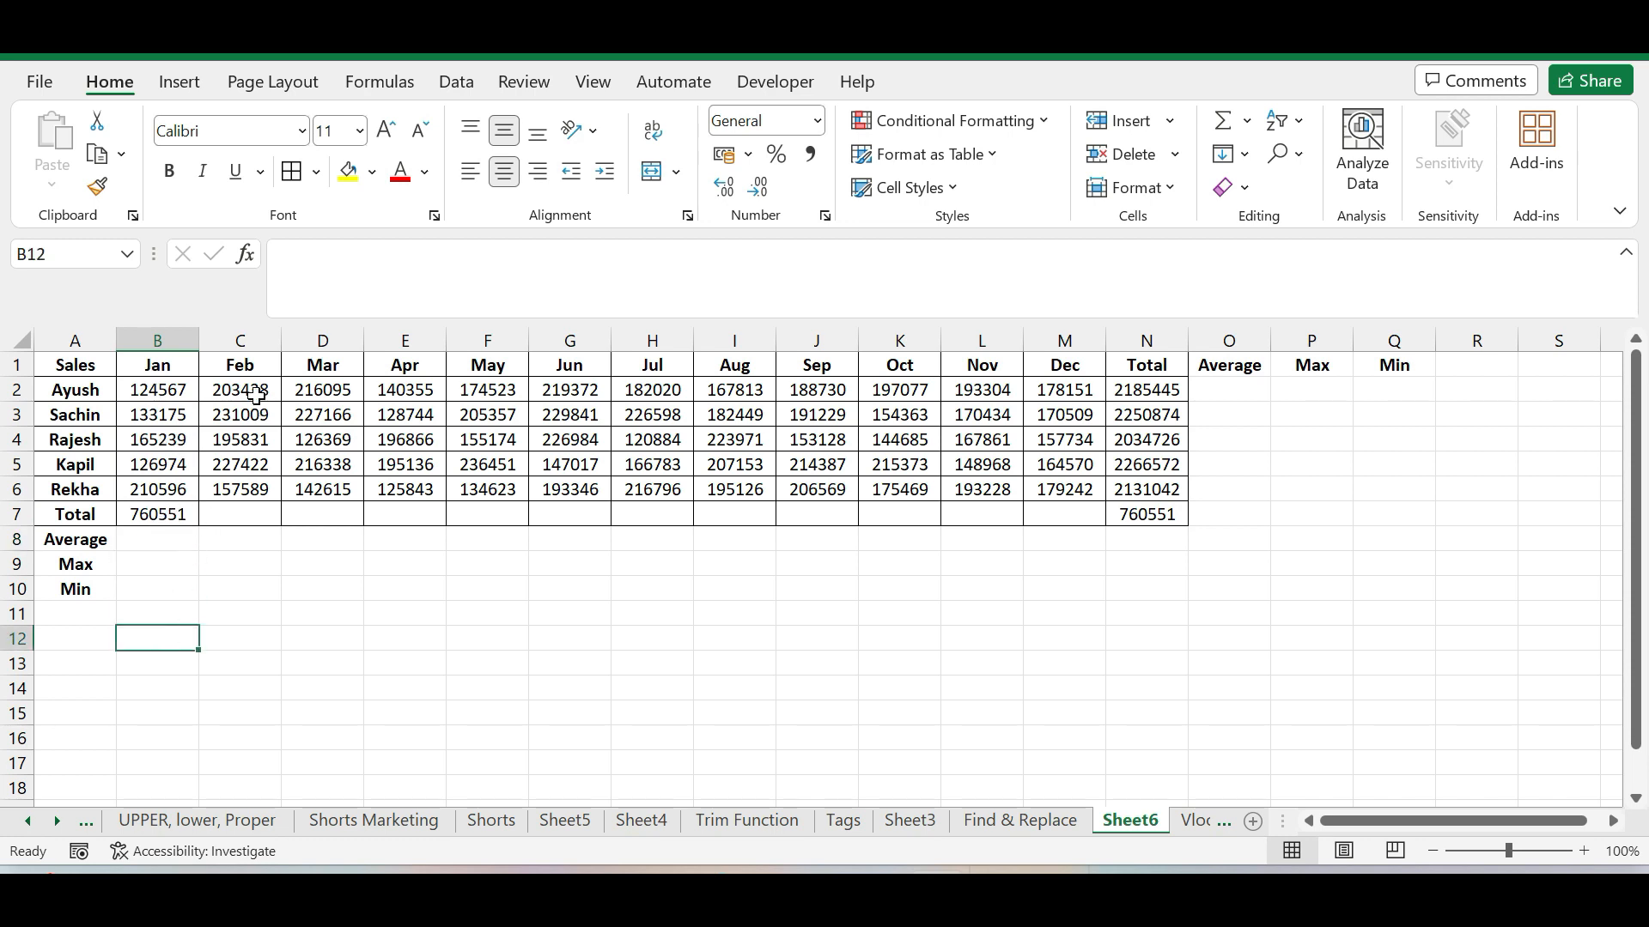
# Copy the January SUM formula from B7 across the Total row through December in M7
pyautogui.click(180, 506)
pyautogui.moveTo(198, 524); pyautogui.dragTo(1103, 531)
pyautogui.click(781, 679)
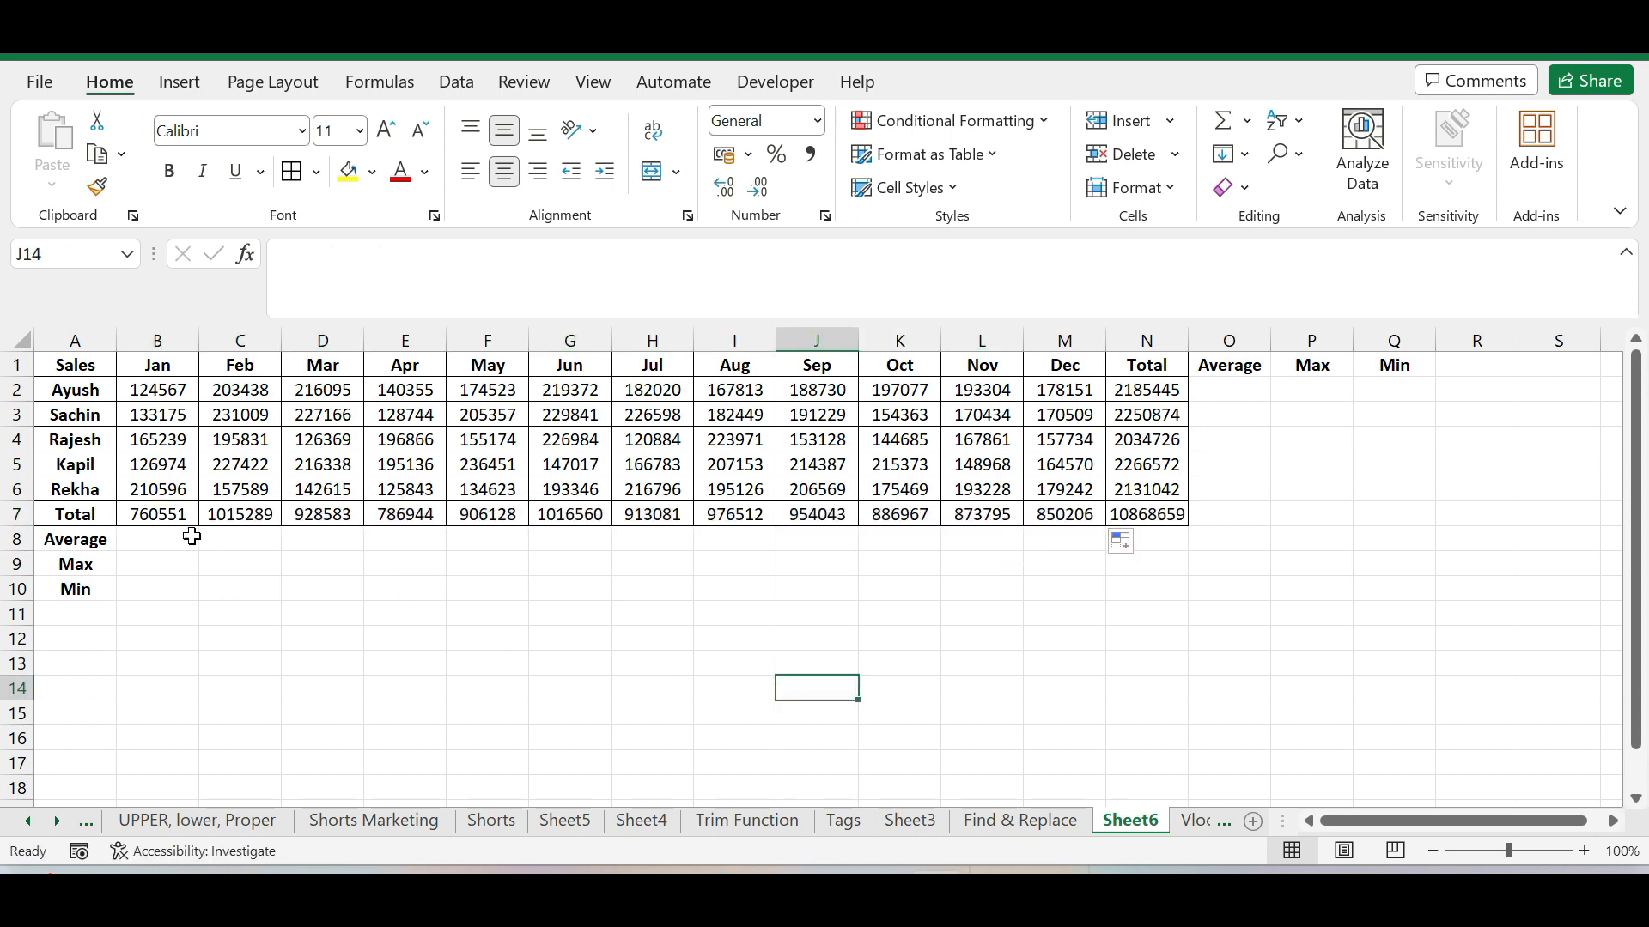
# Examine the SUM formulas in the Total row from January to June and the cell range used by the grand total in N7
pyautogui.click(170, 521)
pyautogui.click(242, 513)
pyautogui.click(329, 516)
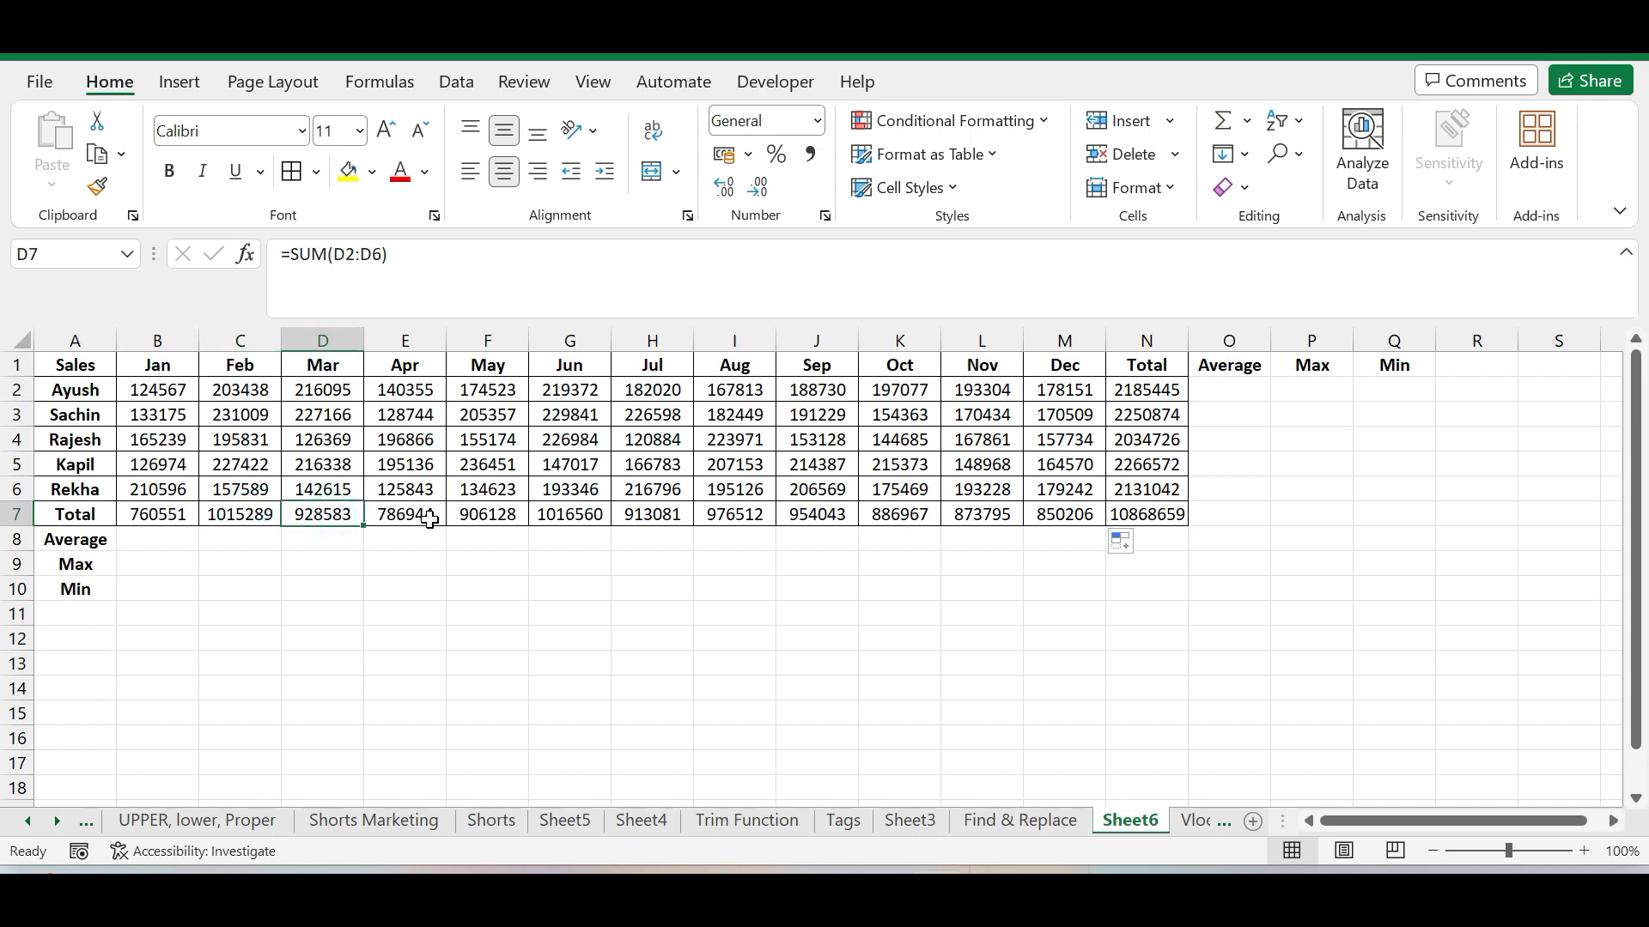
pyautogui.click(424, 515)
pyautogui.click(478, 518)
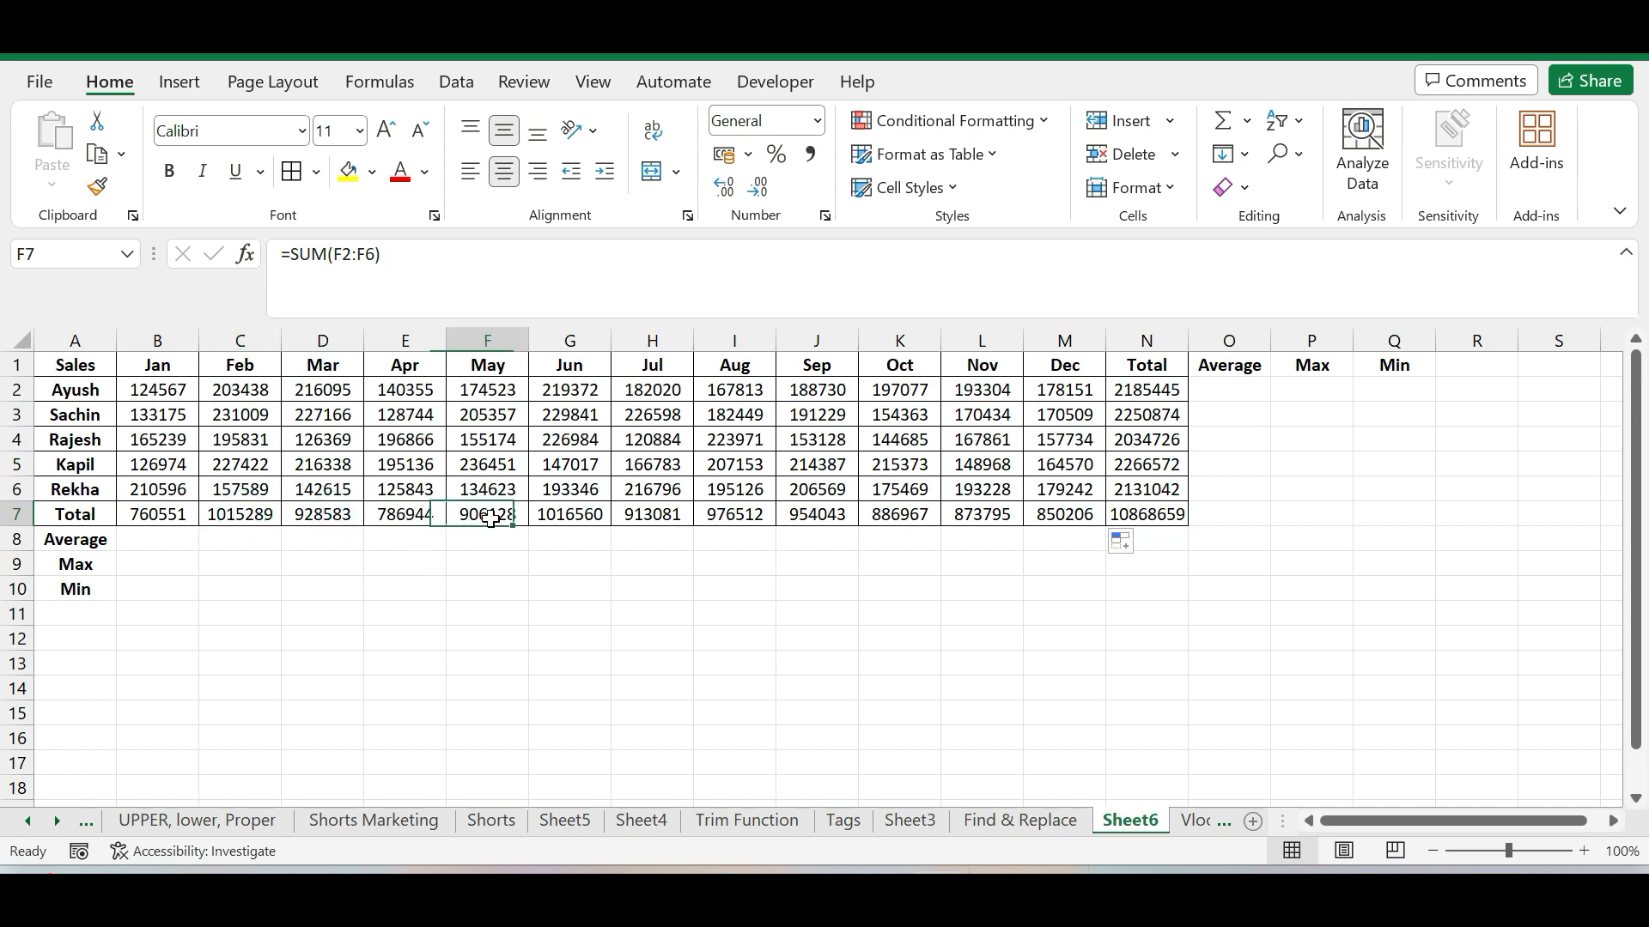
pyautogui.click(599, 515)
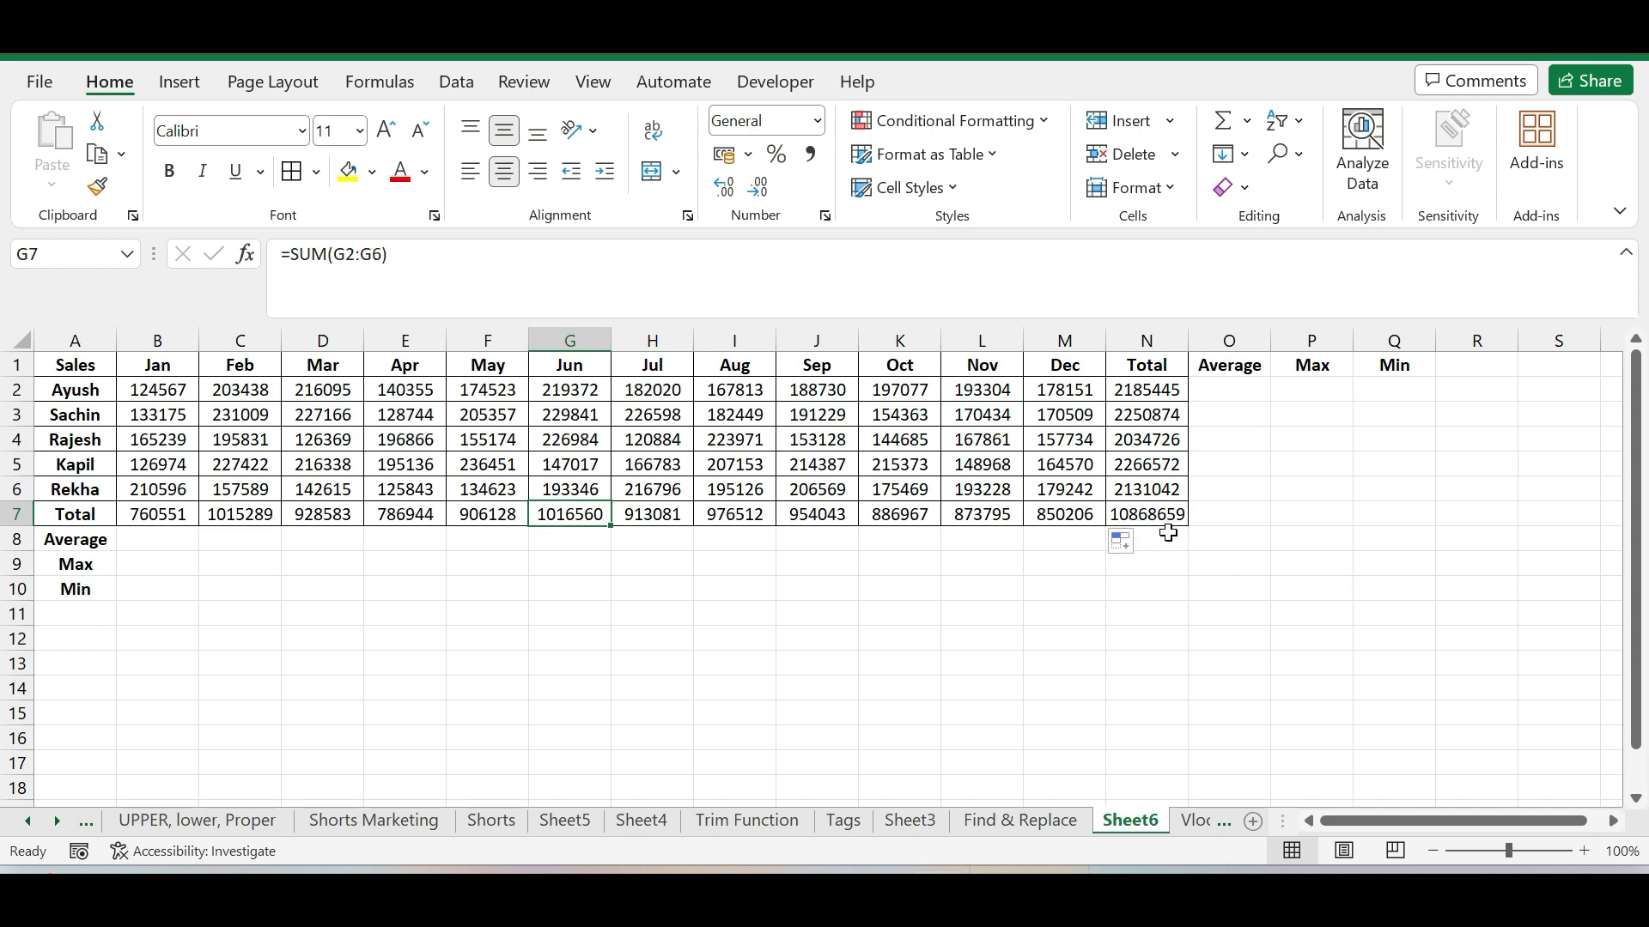
pyautogui.click(1167, 519)
pyautogui.doubleClick(1163, 521)
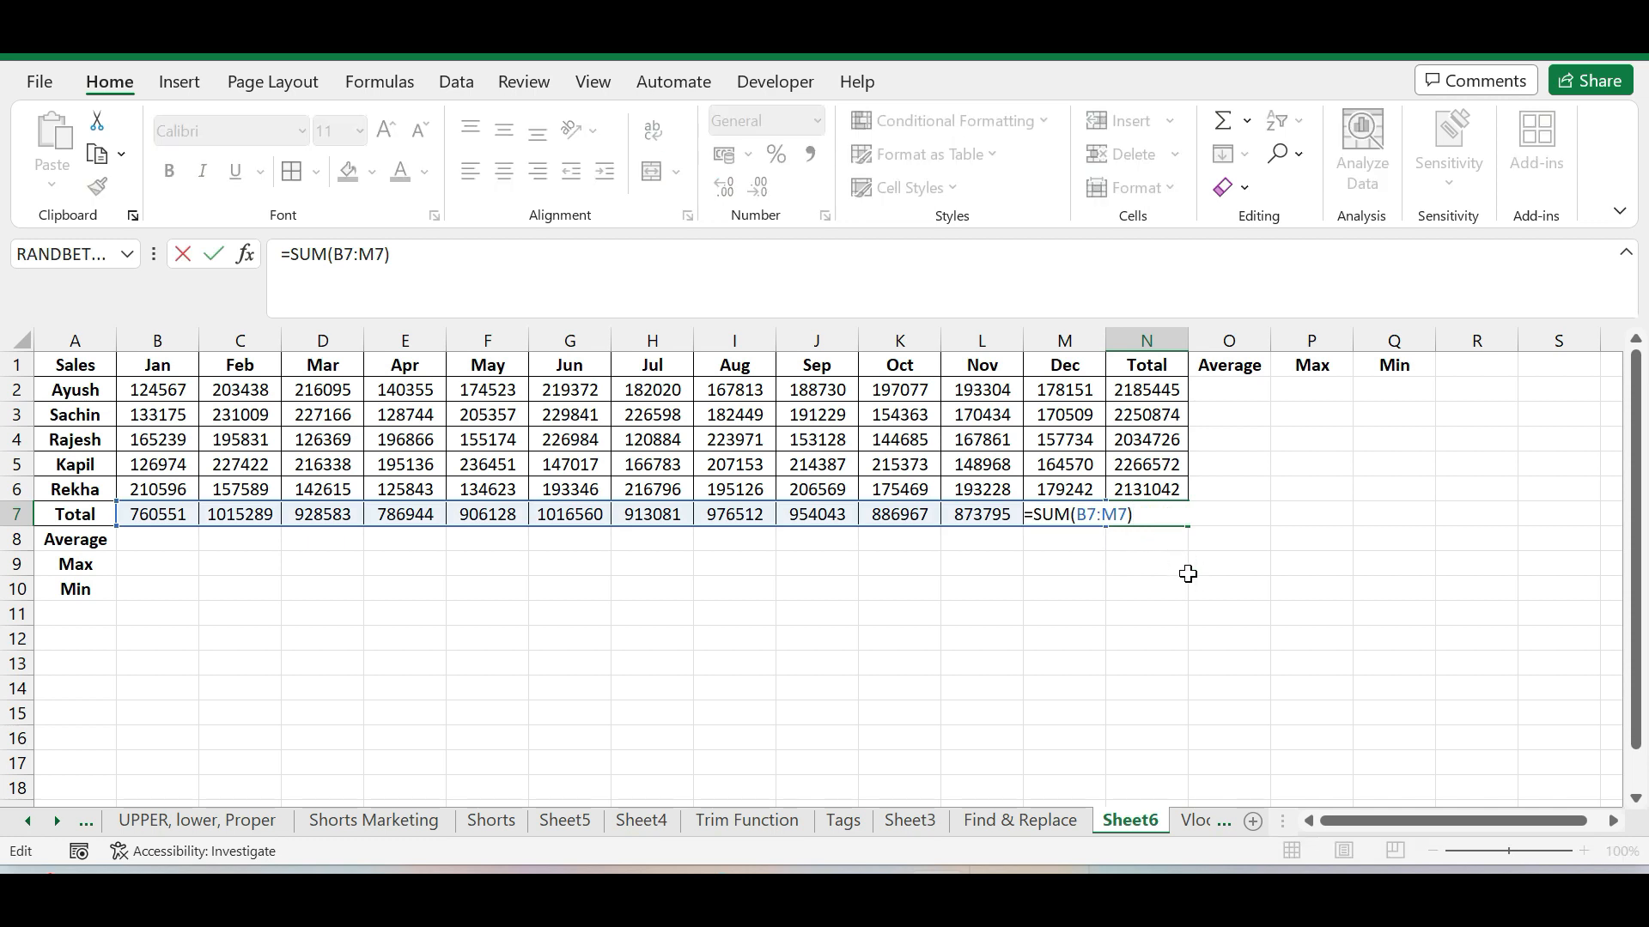
pyautogui.press('Return')
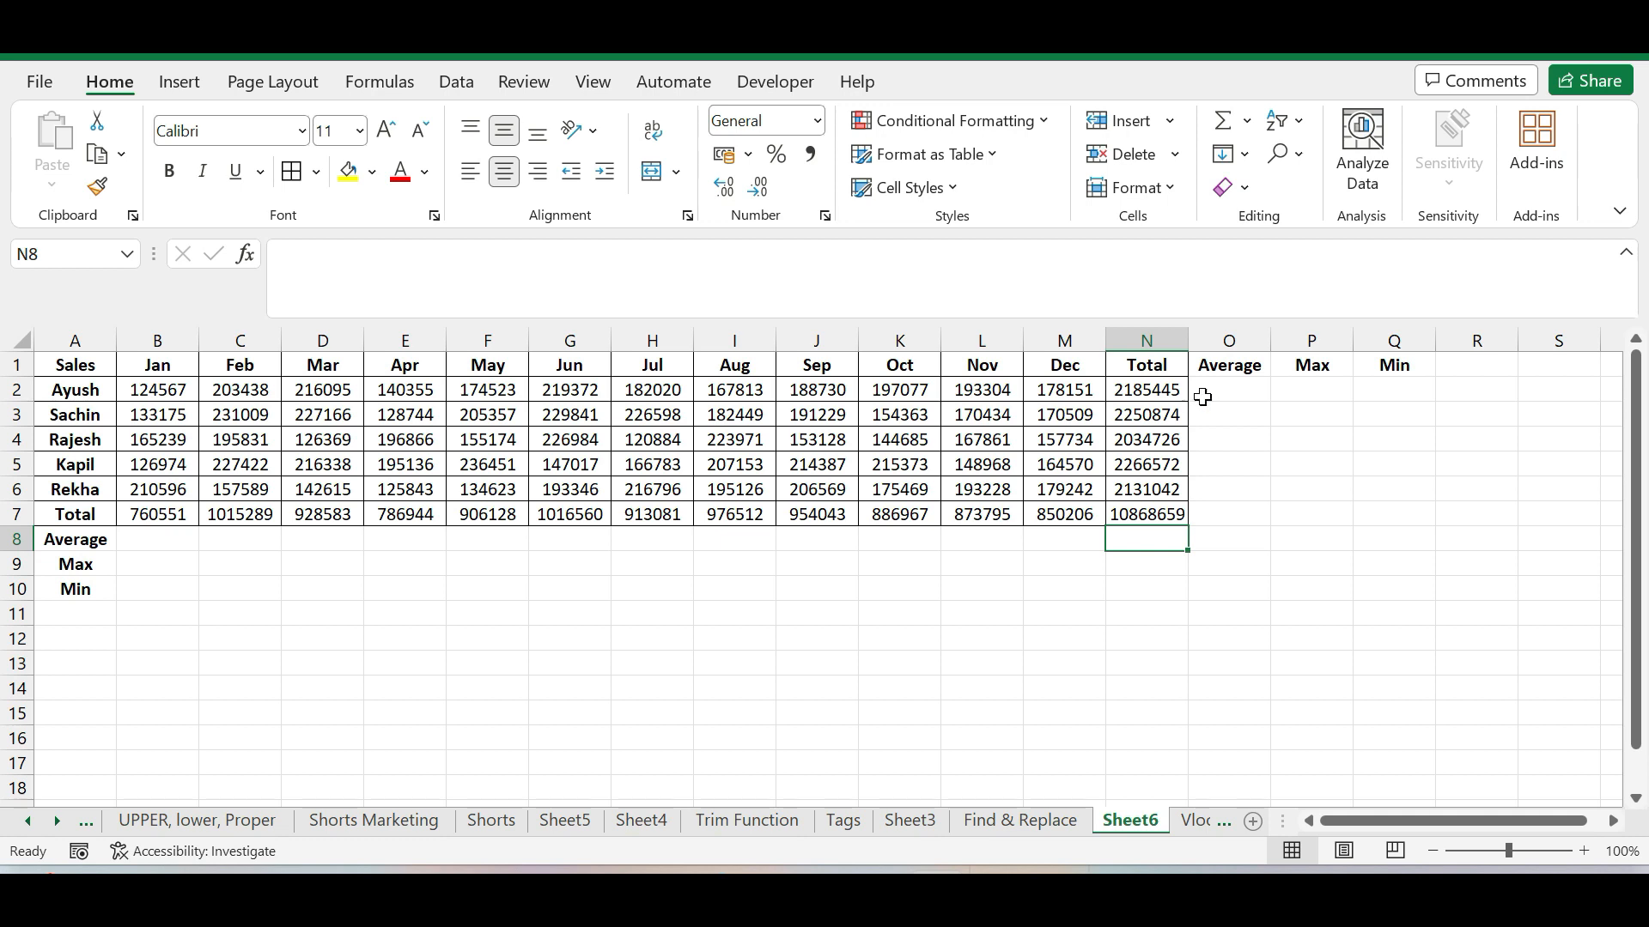
# Enter the formula =AVERAGE(B2:M2) in cell O2 to average the first salesperson's monthly sales
pyautogui.click(1208, 394)
pyautogui.write('=')
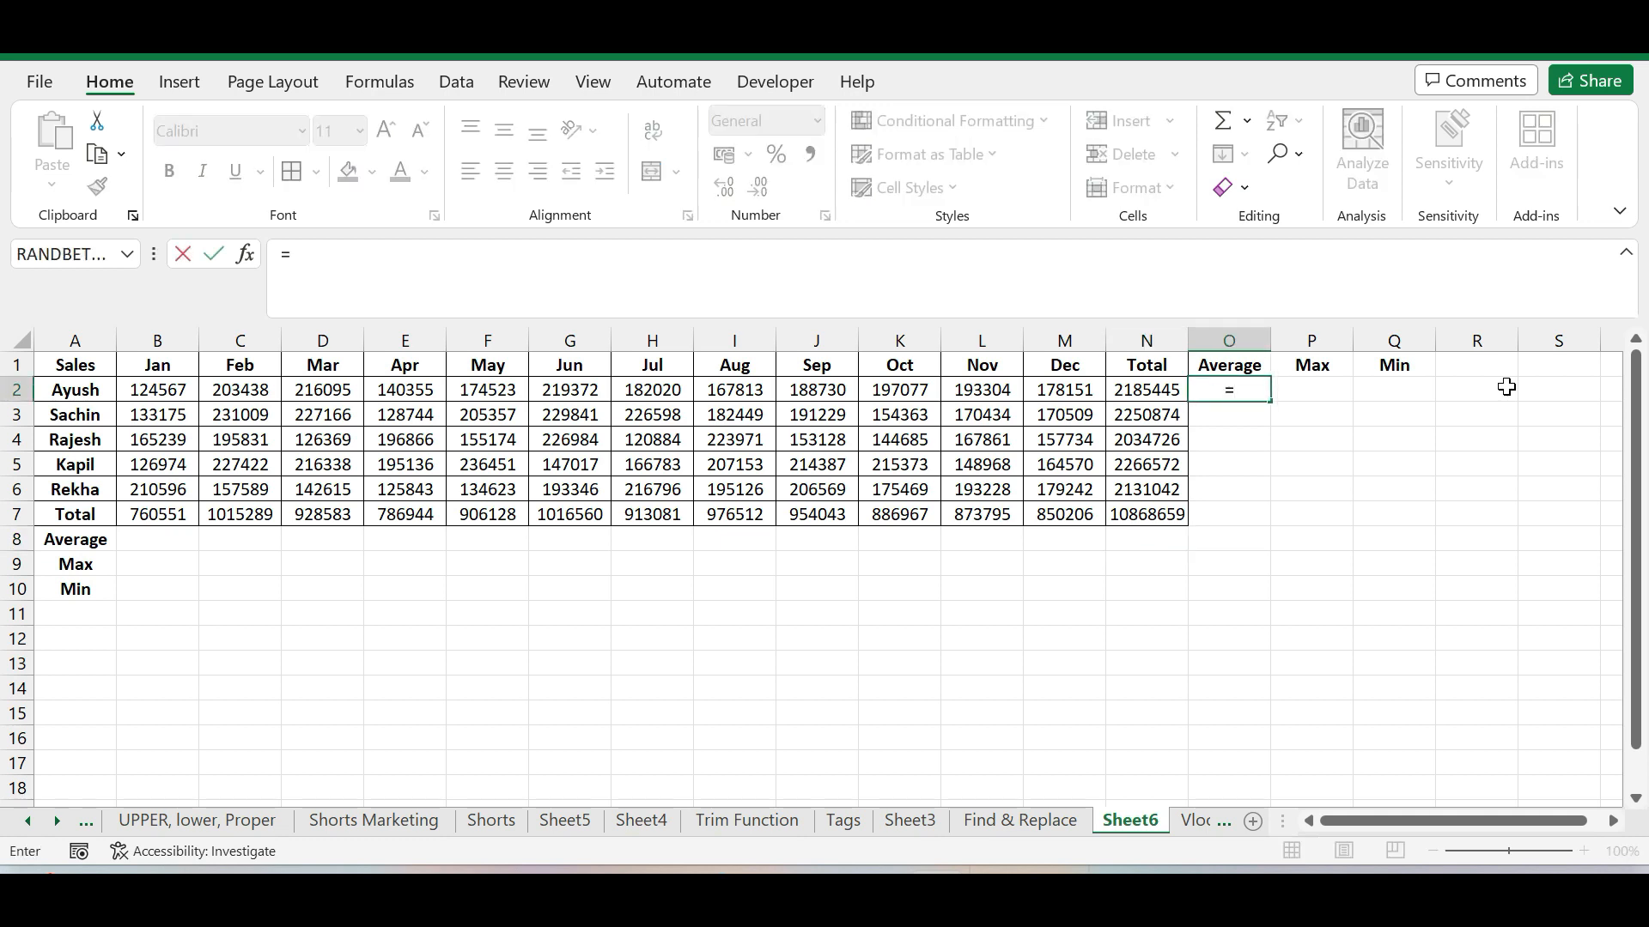
pyautogui.write('avera')
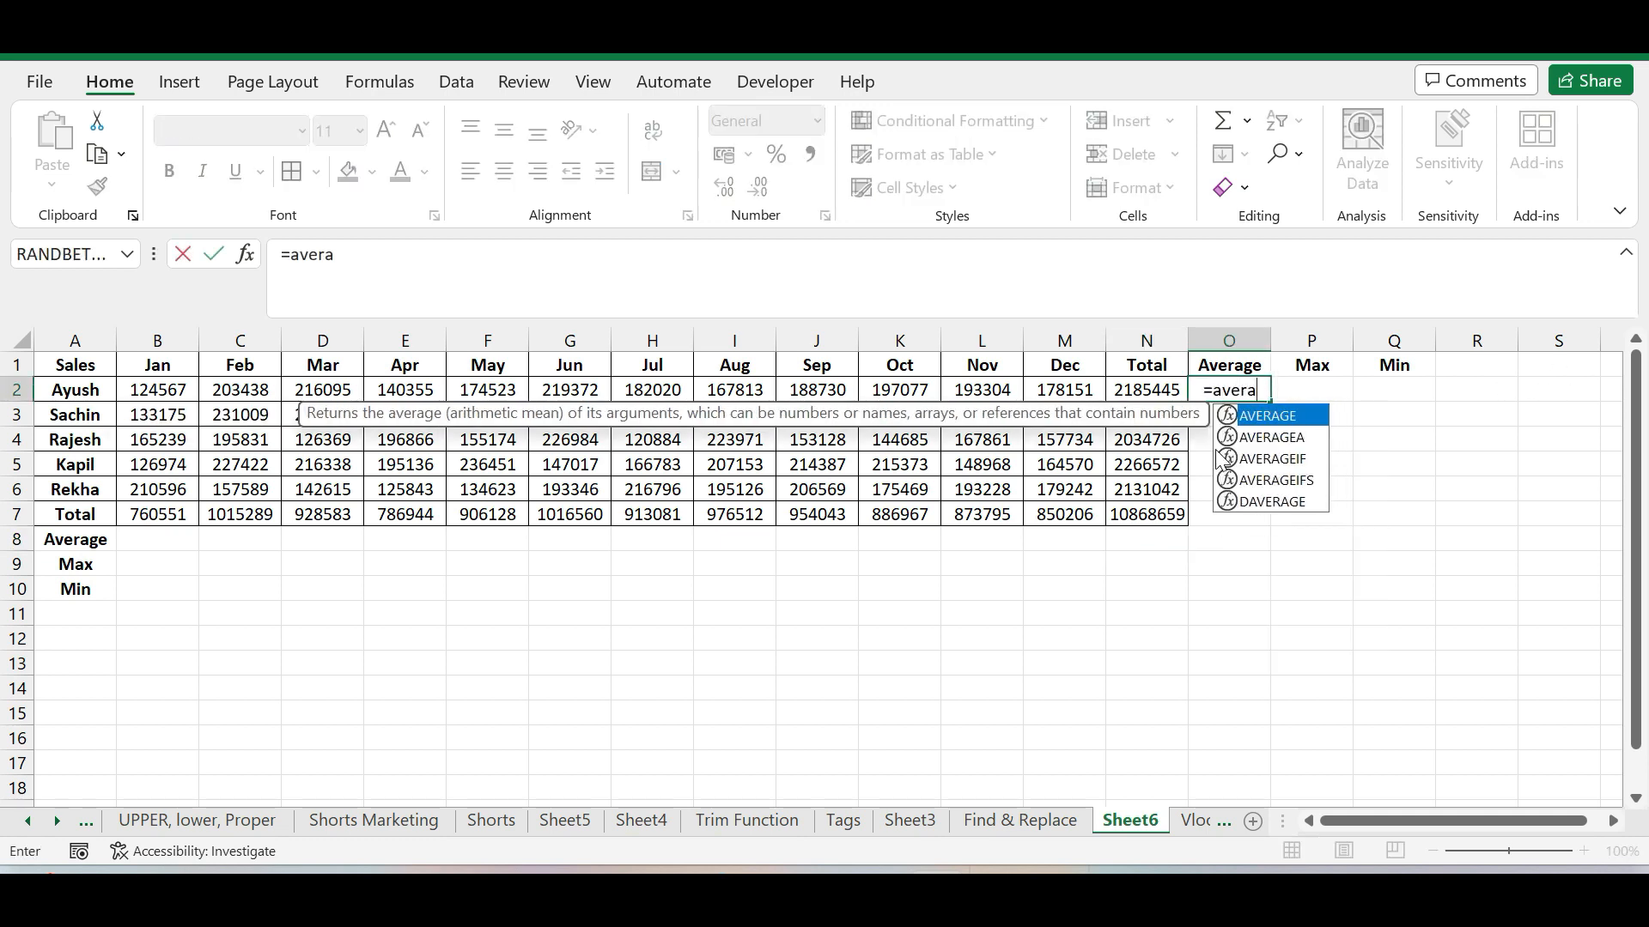
pyautogui.doubleClick(1273, 420)
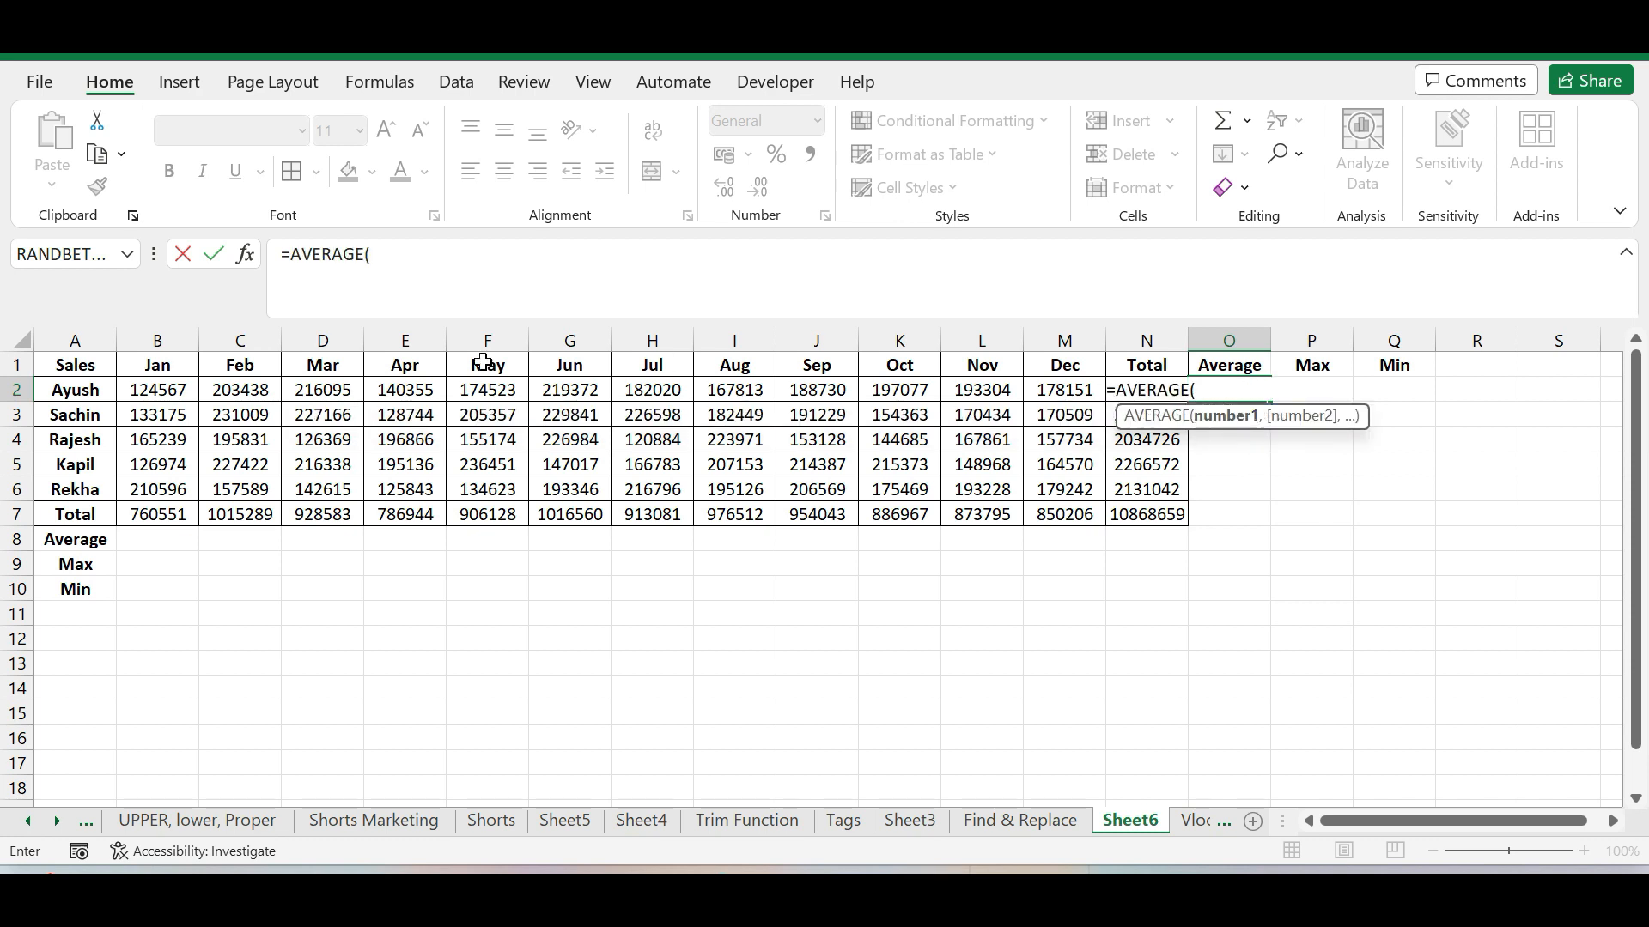
pyautogui.moveTo(157, 390); pyautogui.dragTo(1026, 397)
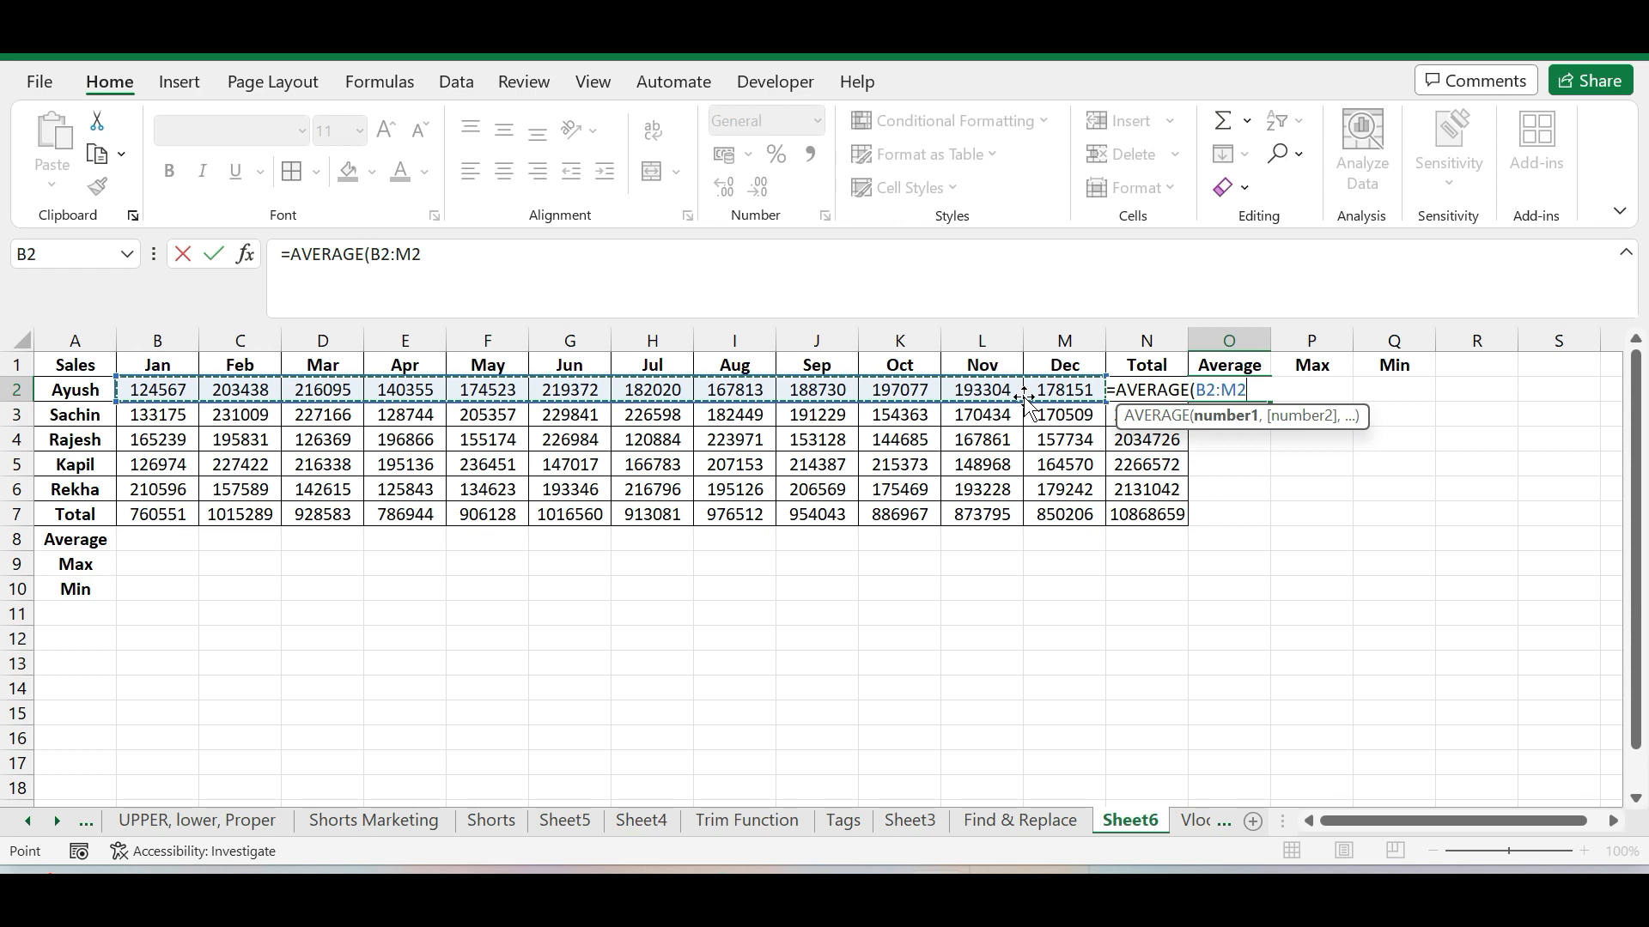
pyautogui.press('Return')
# Copy the AVERAGE formula from O2 down the Average column through O7
pyautogui.click(1241, 466)
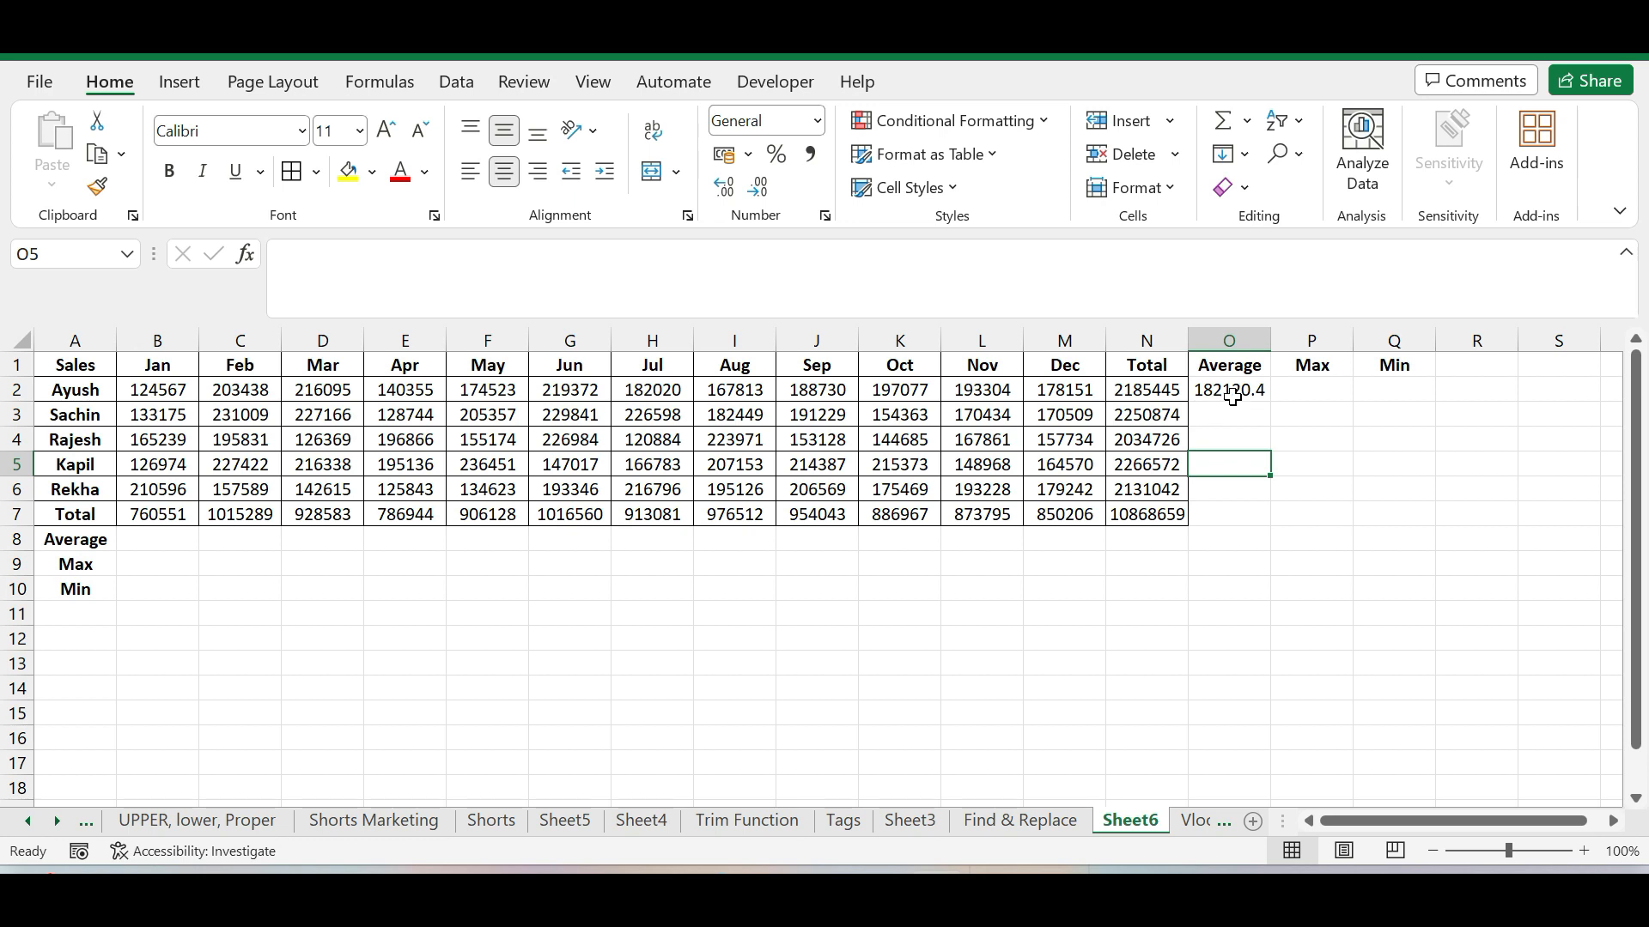
pyautogui.click(1232, 396)
pyautogui.moveTo(1270, 401); pyautogui.dragTo(1276, 526)
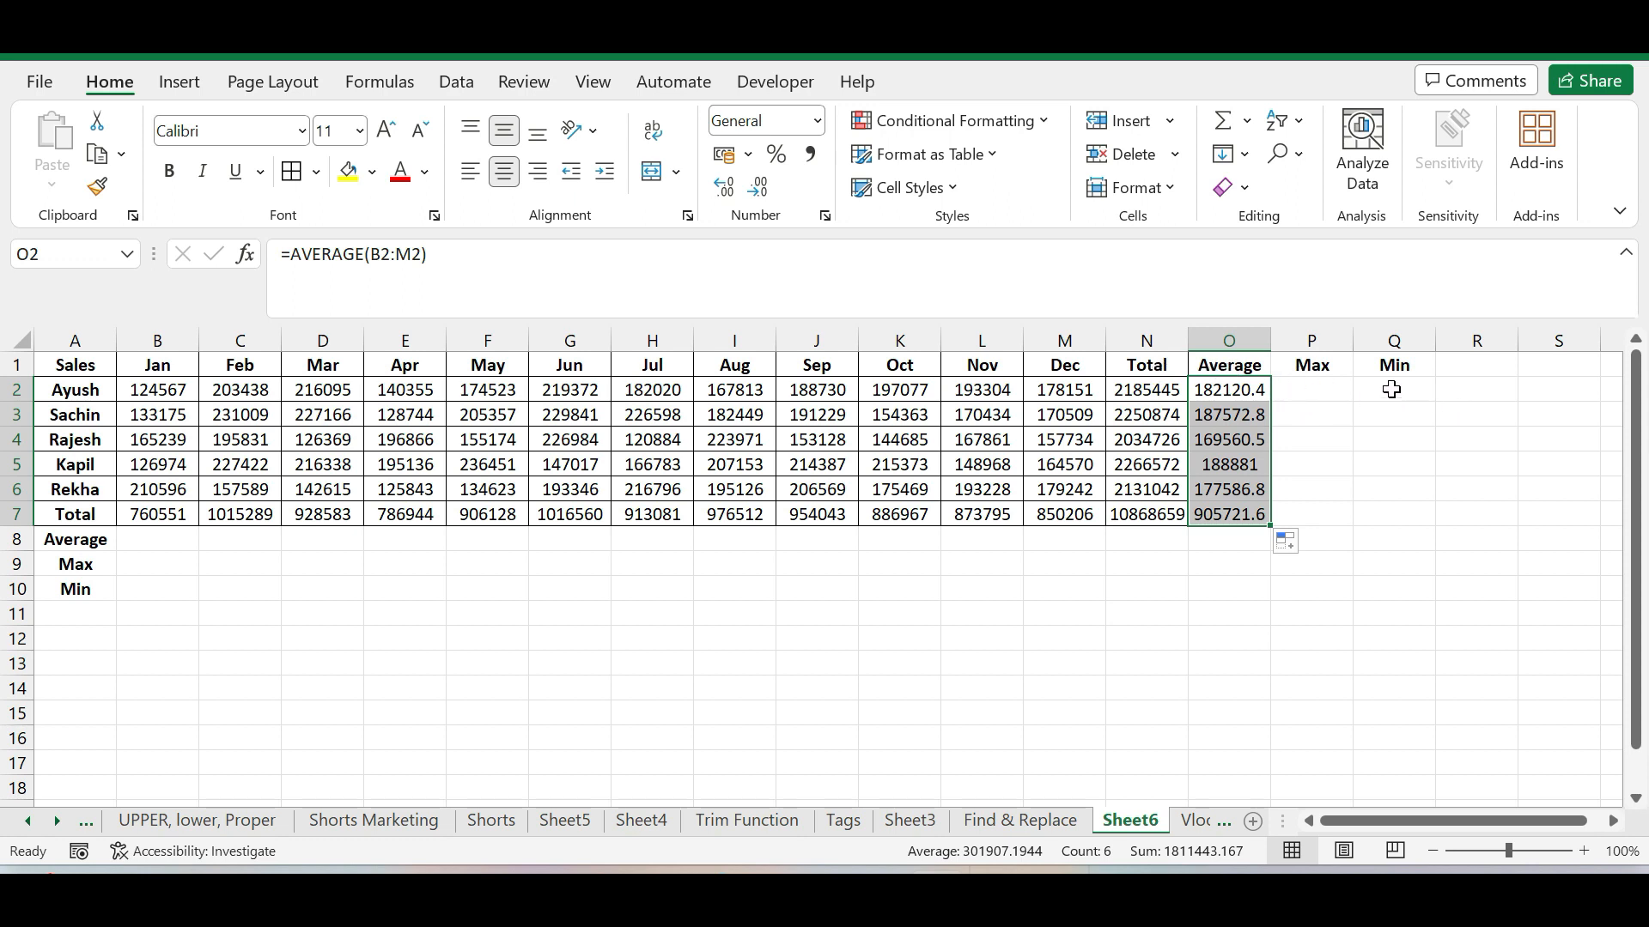
# Enter the formula =MAX(B2:M2) in cell P2 to find the first salesperson's highest monthly sales
pyautogui.click(1322, 389)
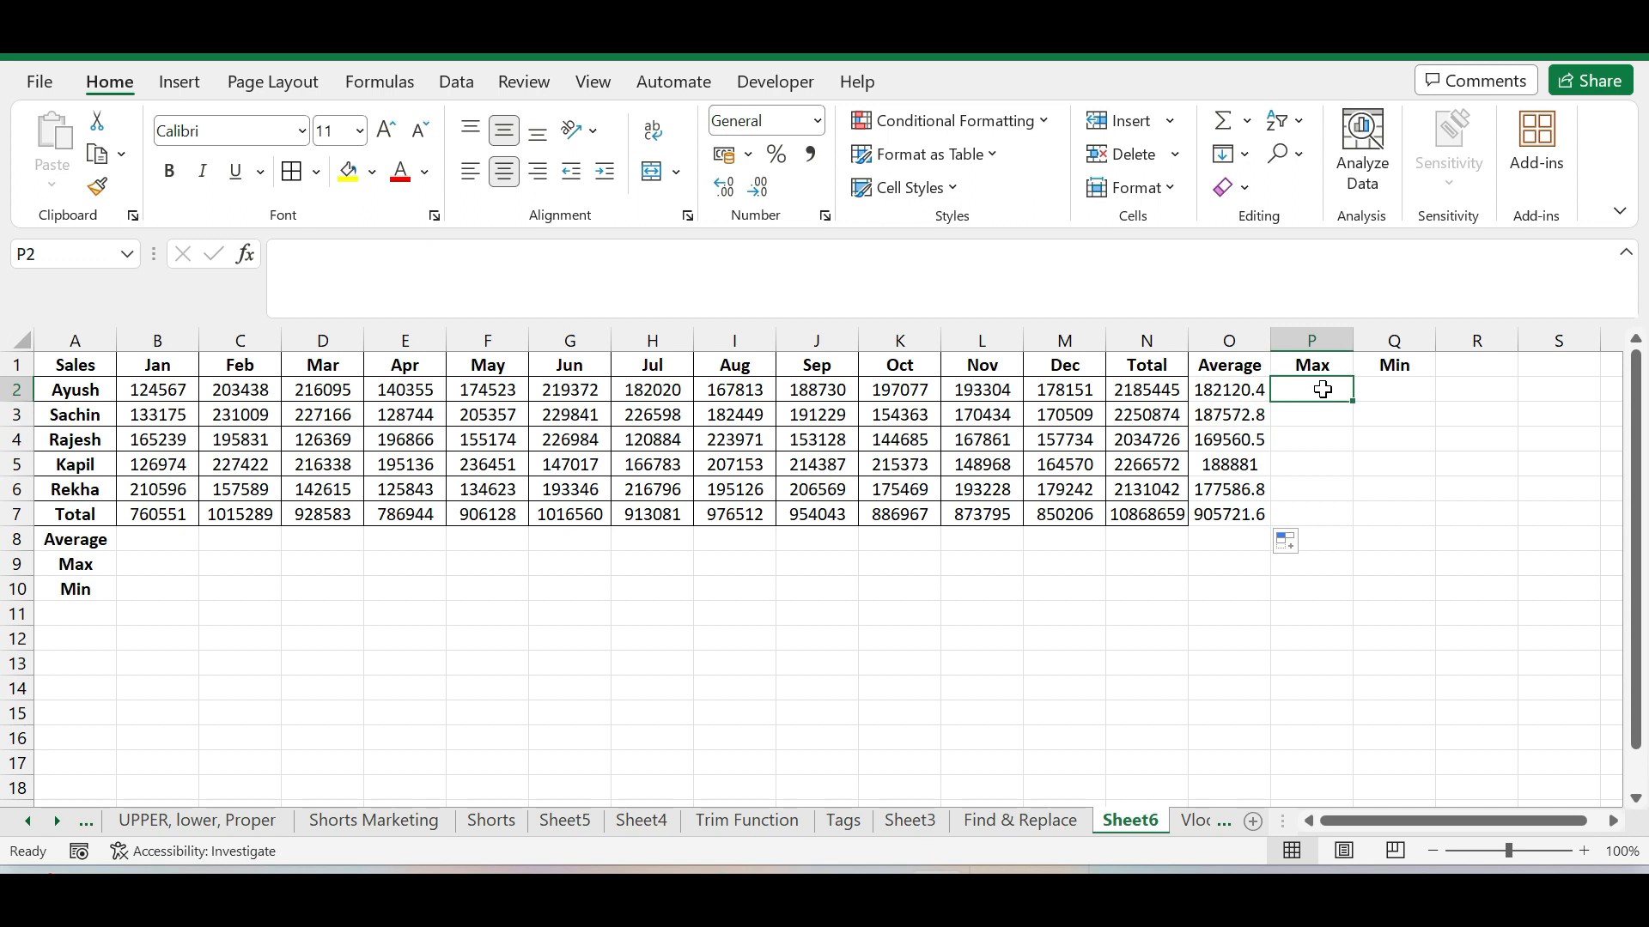
pyautogui.click(1311, 341)
pyautogui.click(1394, 341)
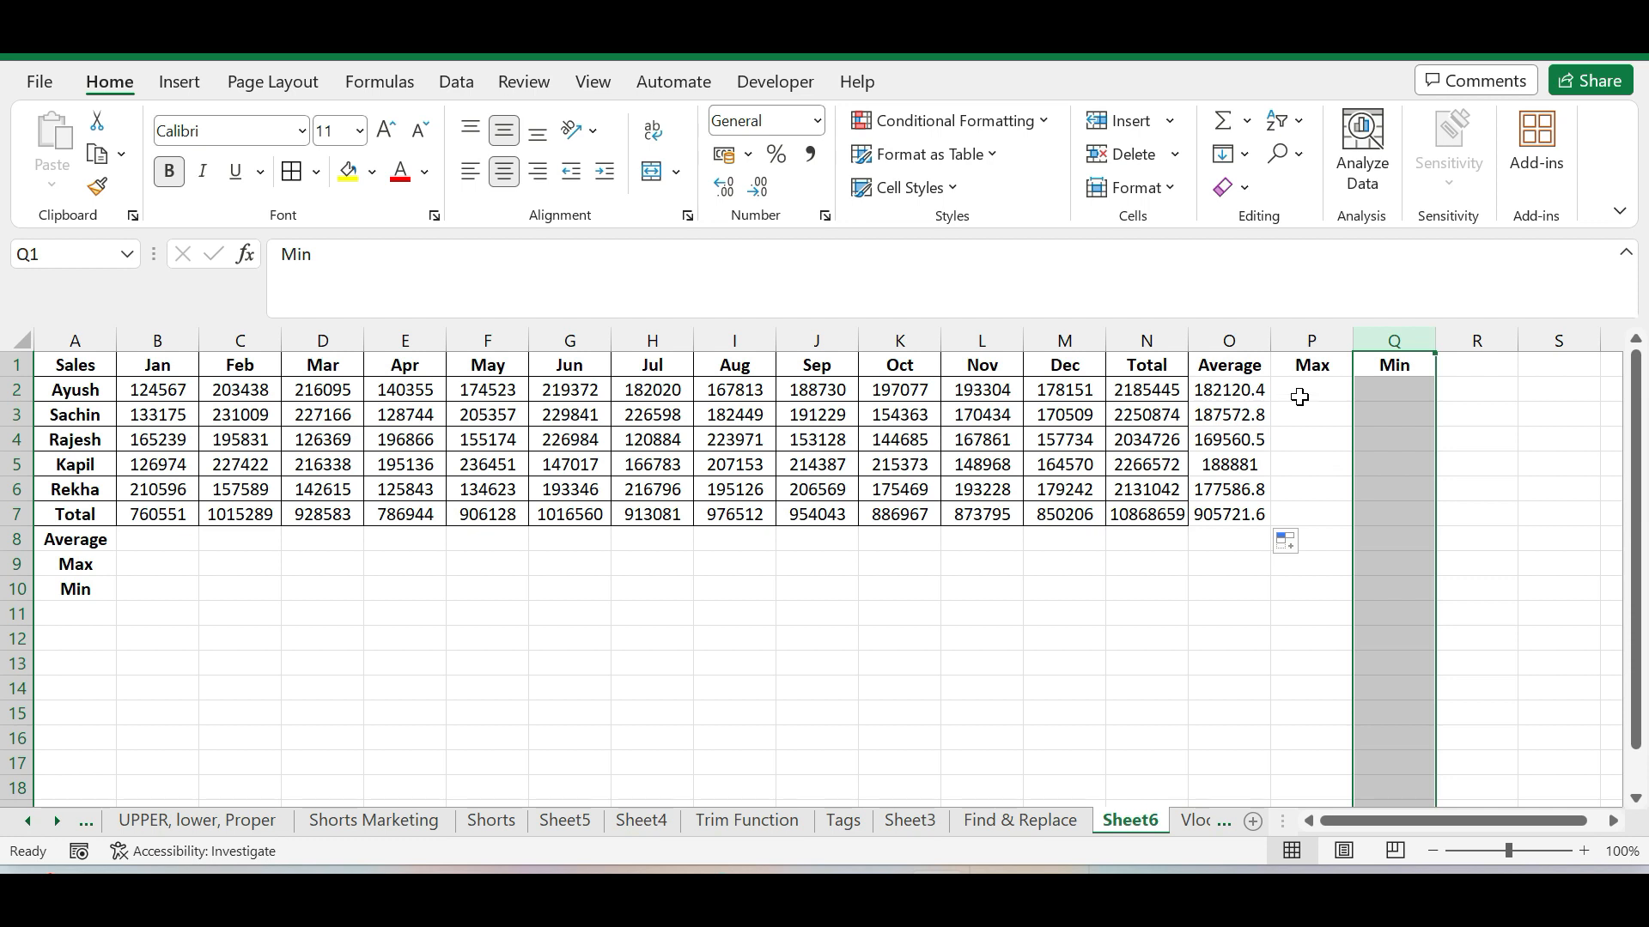
pyautogui.click(1299, 397)
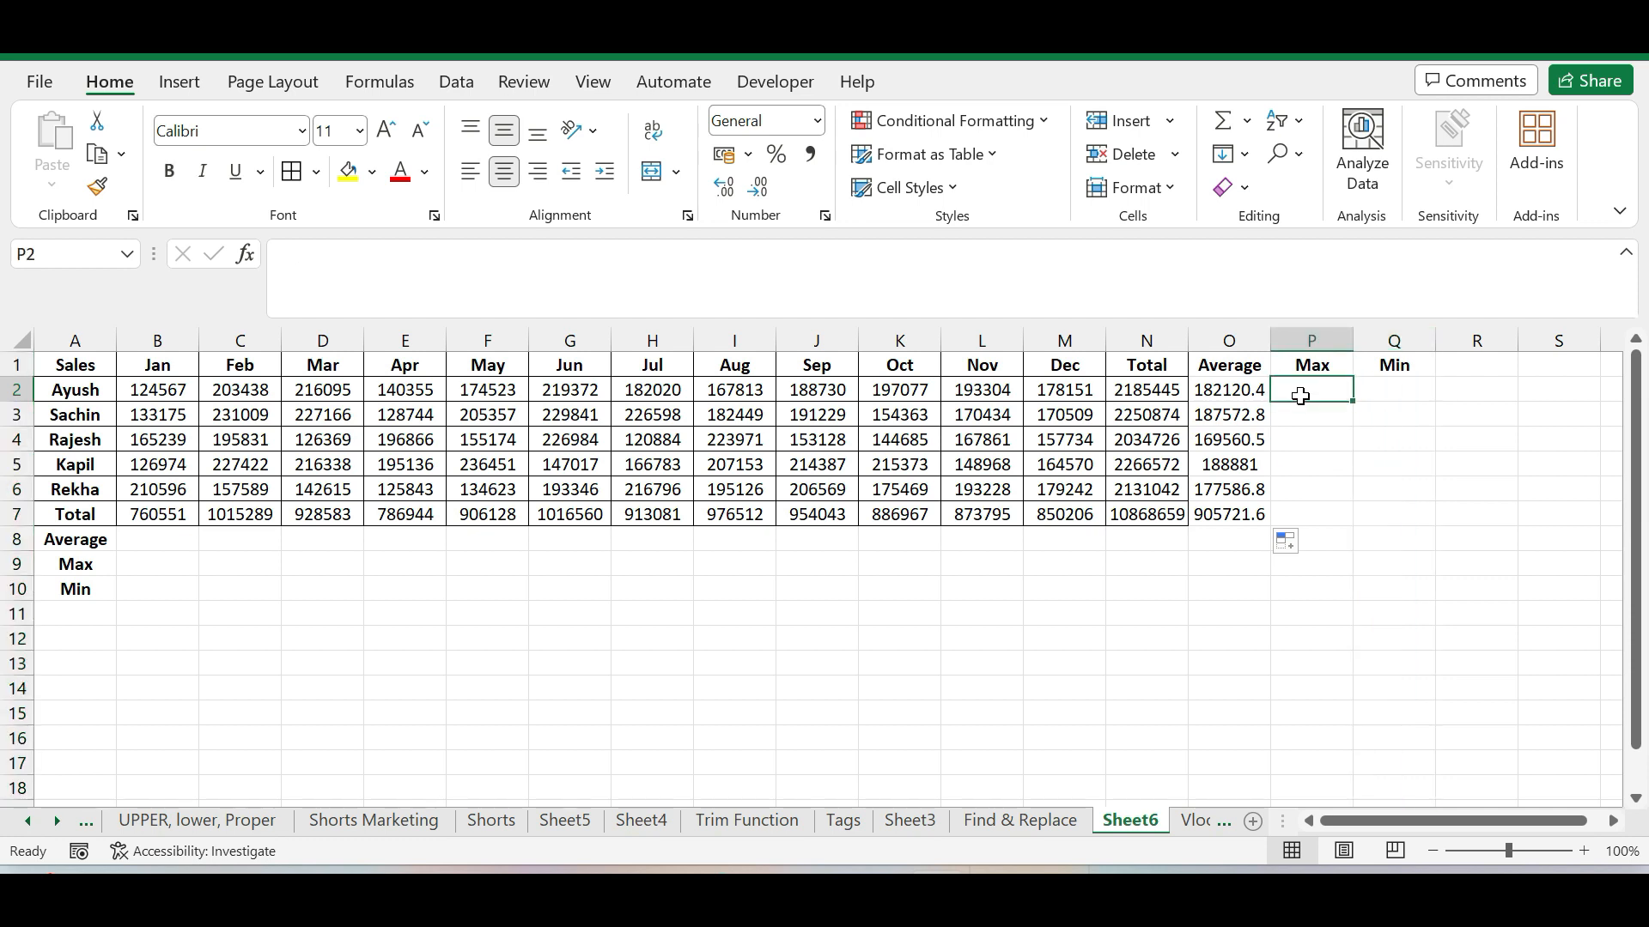
pyautogui.write('=max')
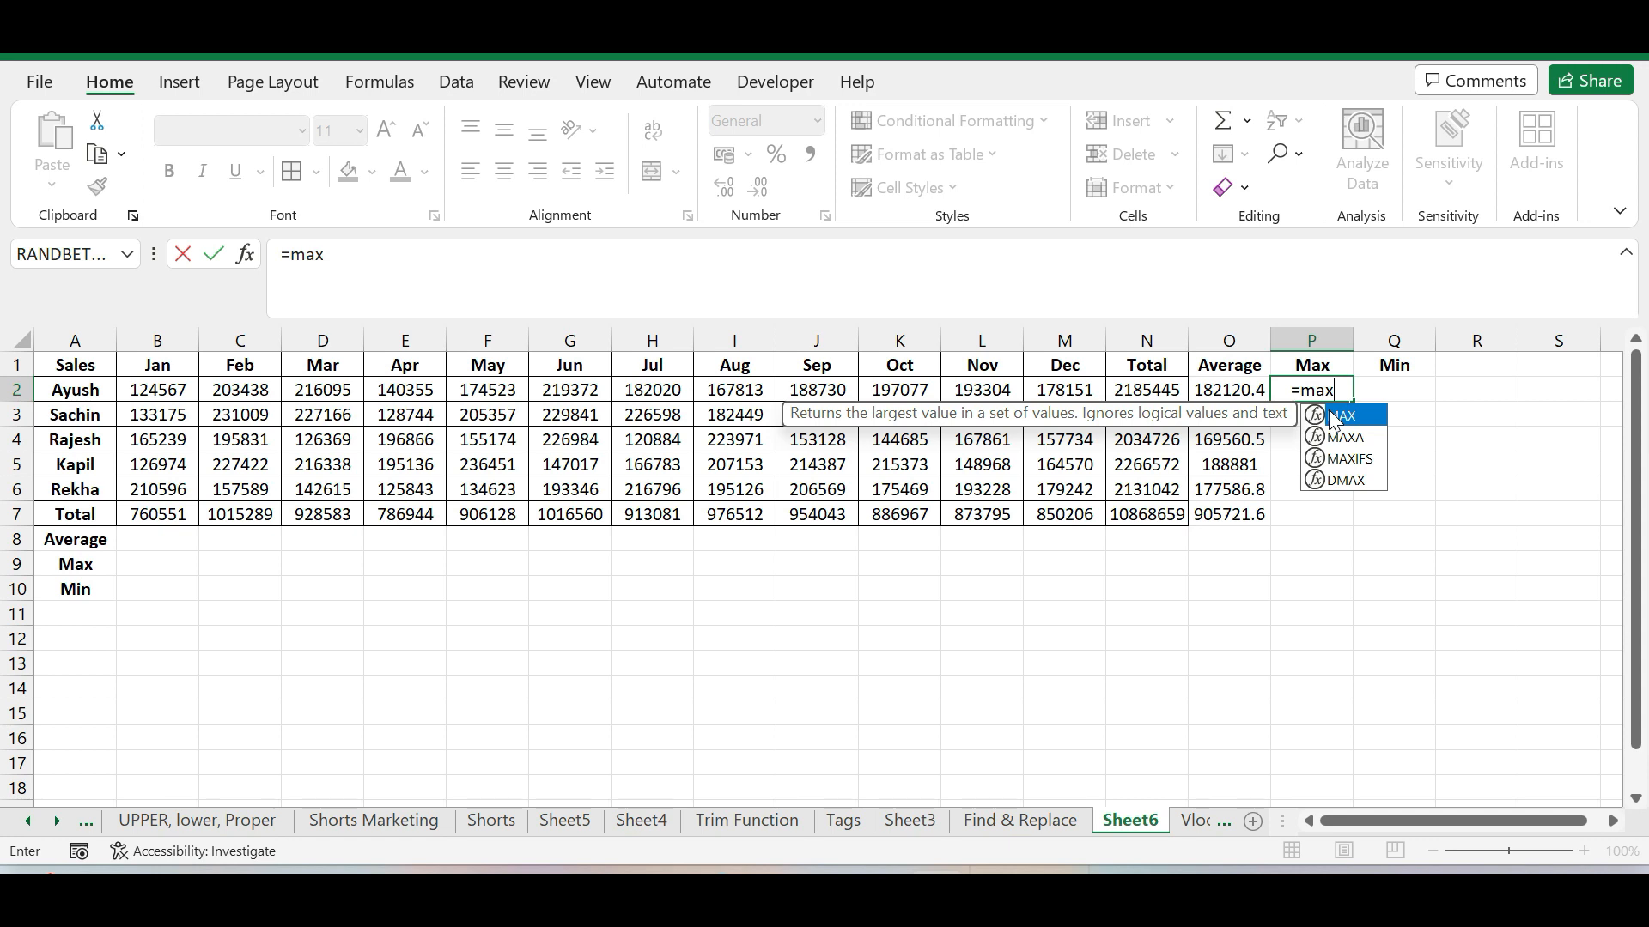
pyautogui.doubleClick(1331, 414)
pyautogui.click(155, 392)
pyautogui.moveTo(155, 392); pyautogui.dragTo(1040, 393)
pyautogui.press('Return')
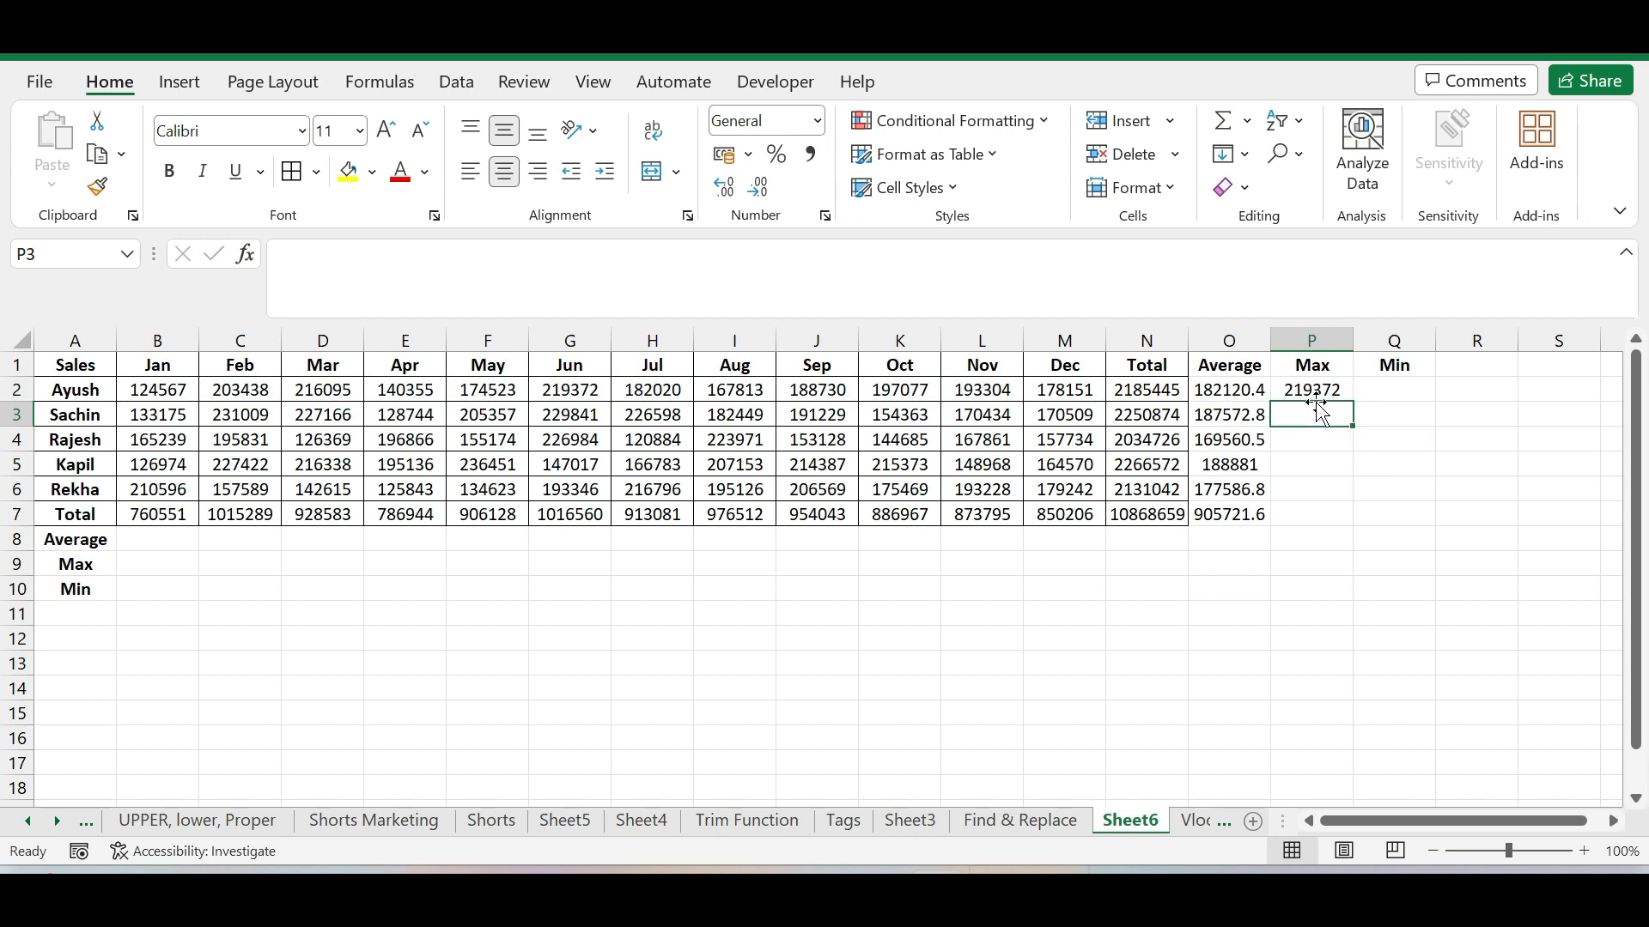
# Copy the MAX formula from P2 down the Max column through P7
pyautogui.click(1327, 388)
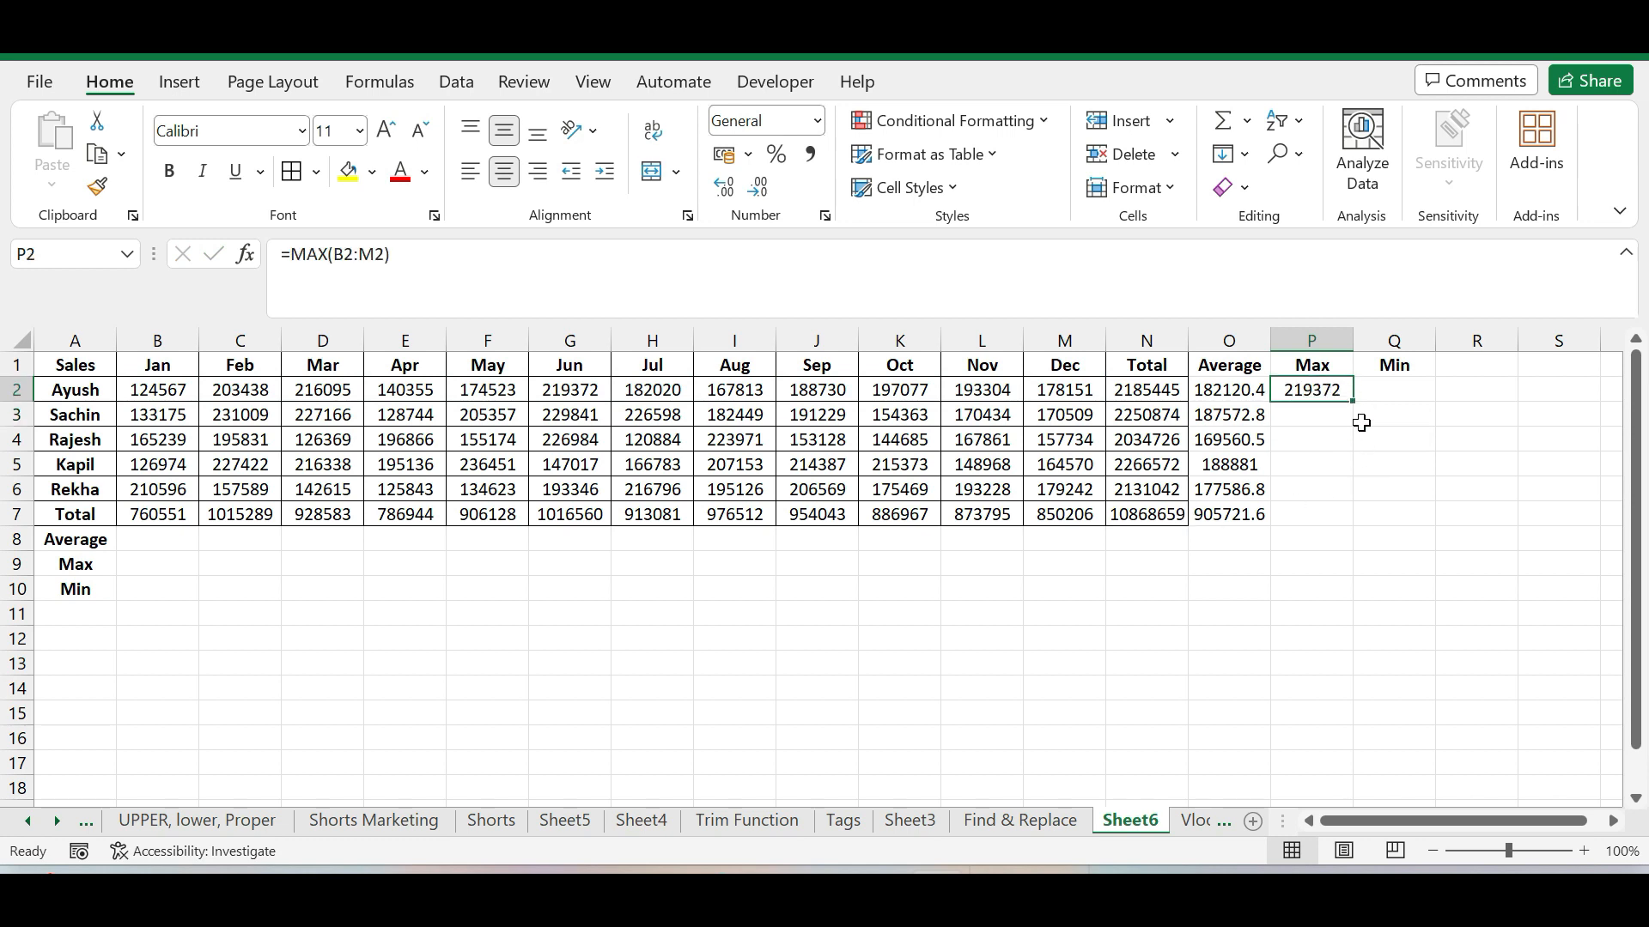
pyautogui.click(572, 390)
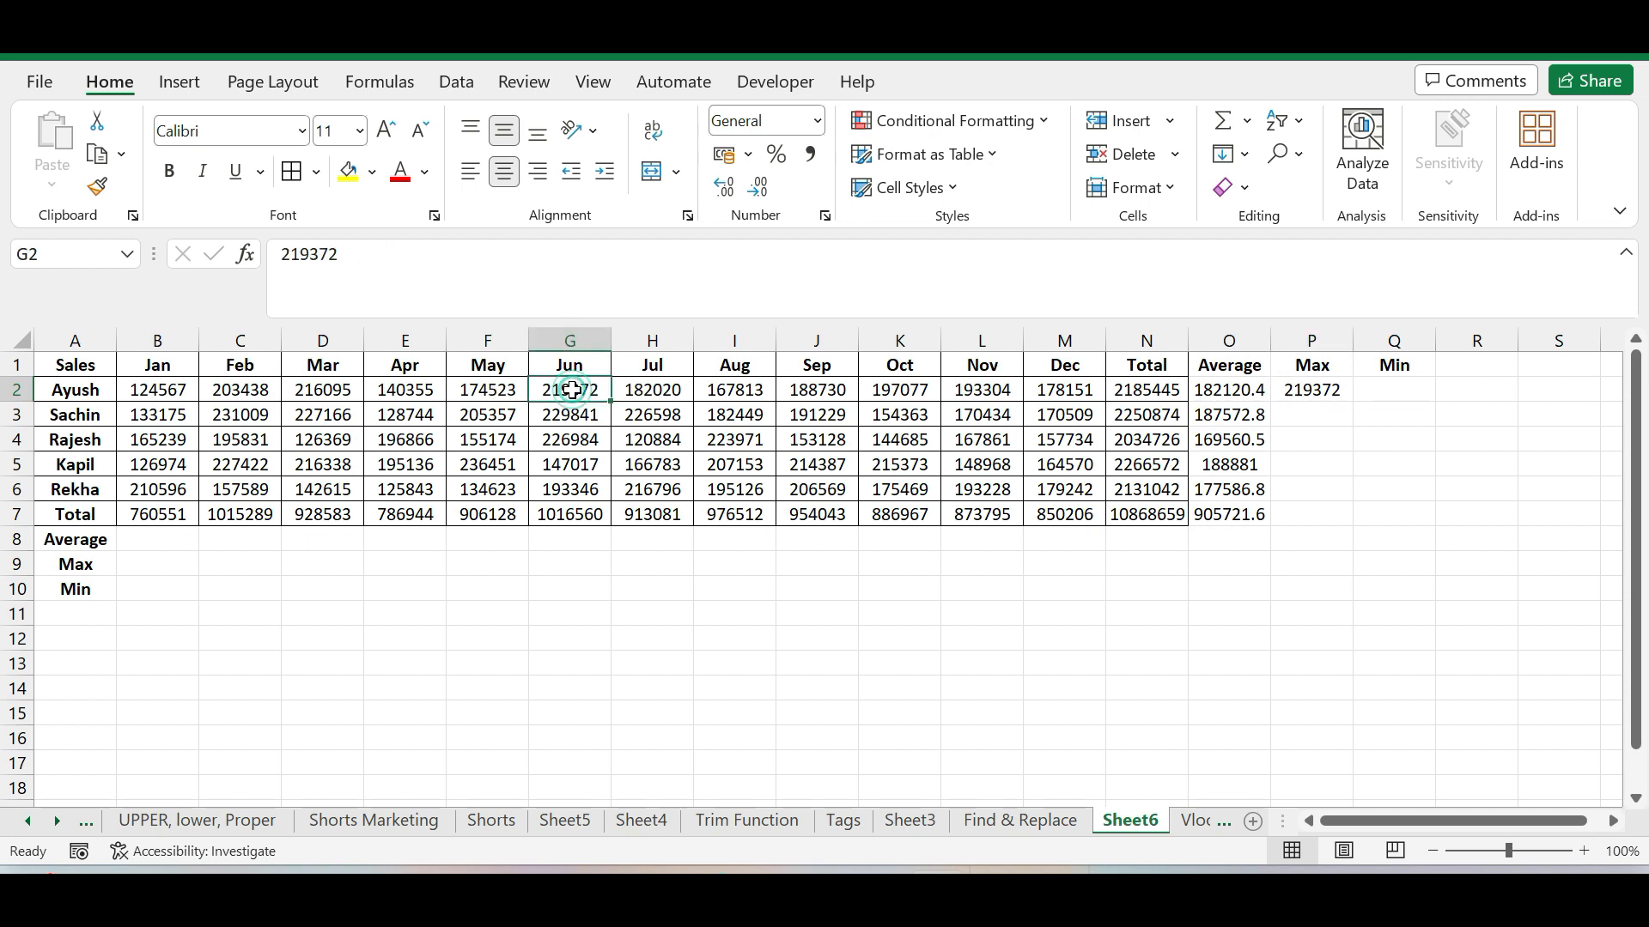
pyautogui.click(1337, 392)
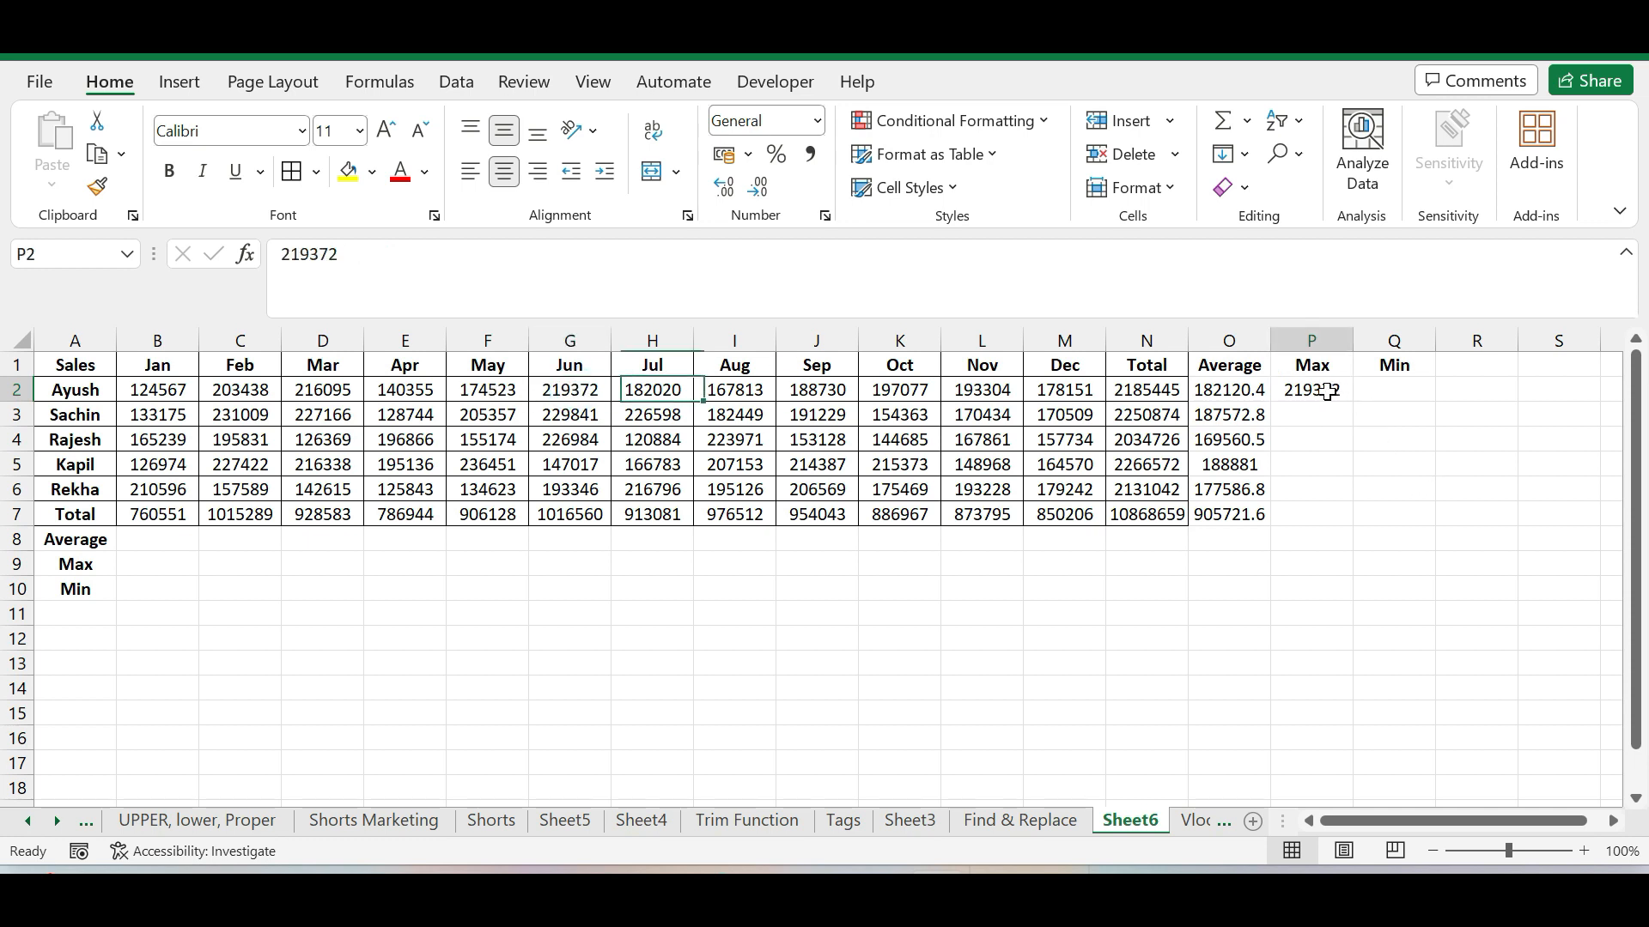
pyautogui.moveTo(1346, 512); pyautogui.dragTo(1350, 525)
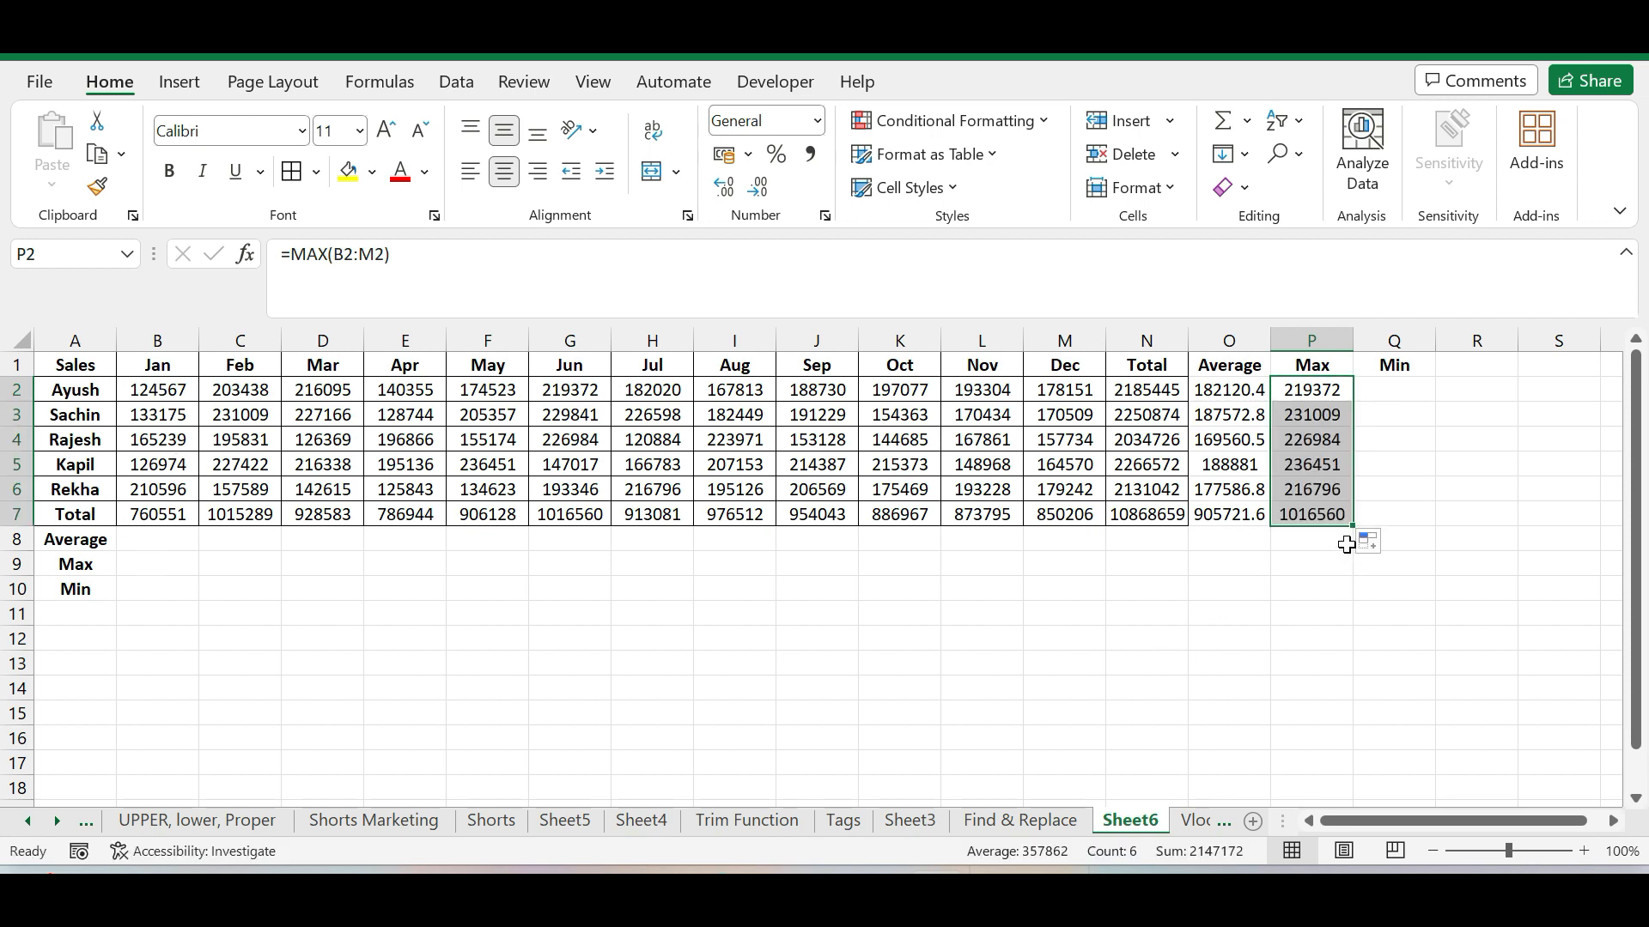
# Highlight the first salesperson's maximum sales value, June in cell G2, with a light green fill
pyautogui.click(1313, 390)
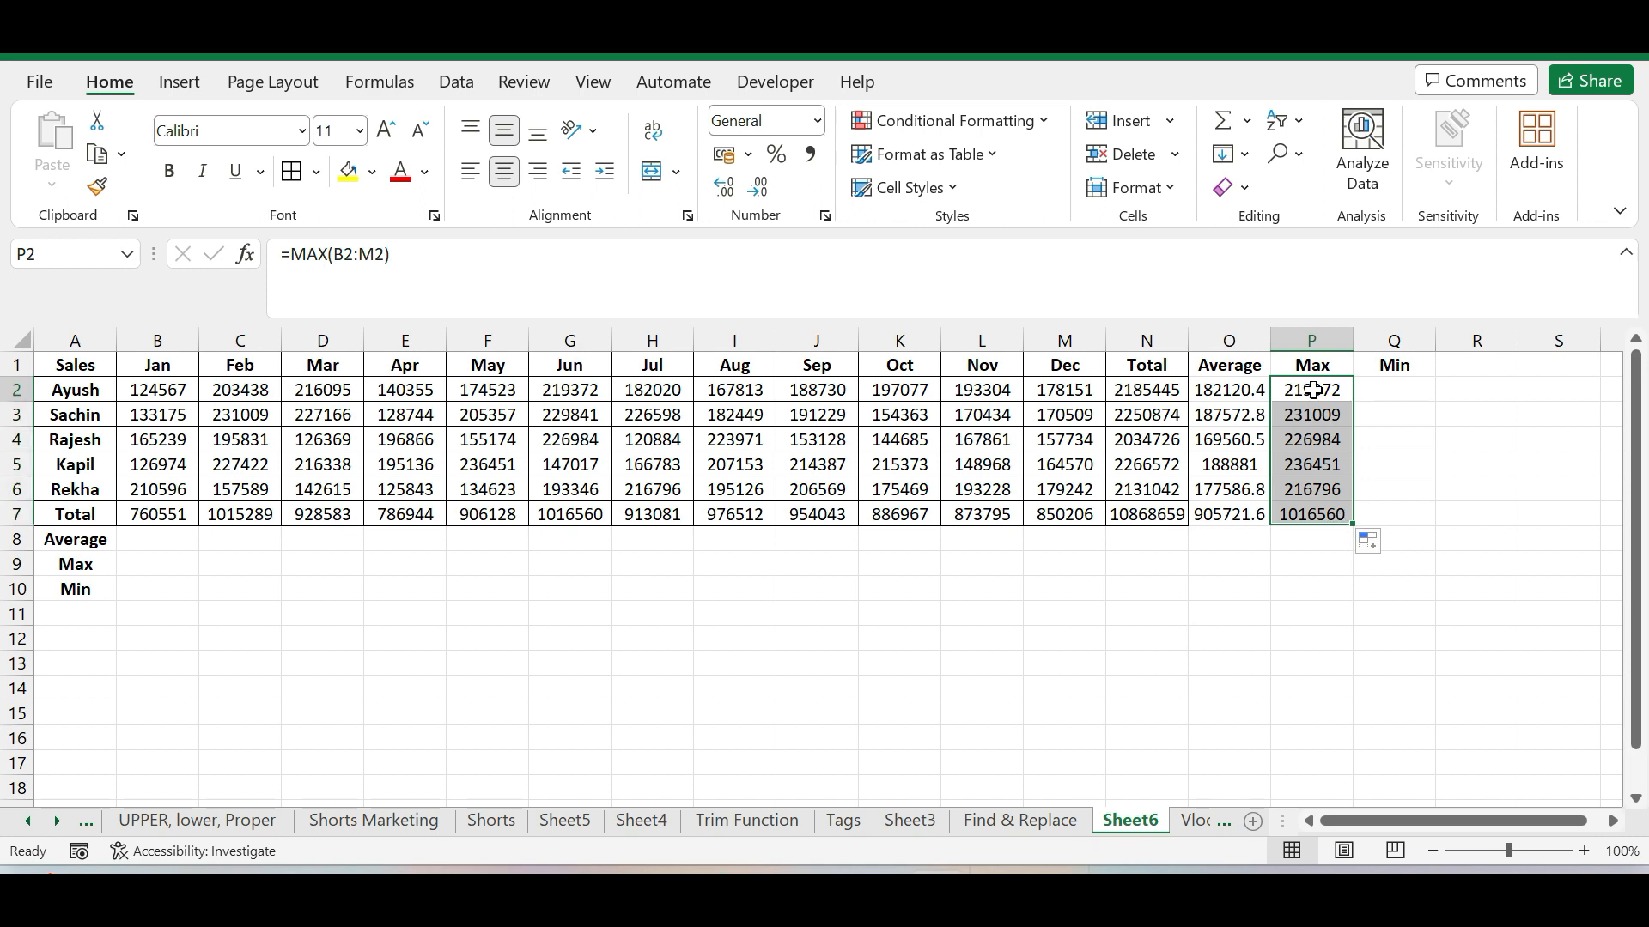
pyautogui.click(569, 391)
pyautogui.click(1311, 440)
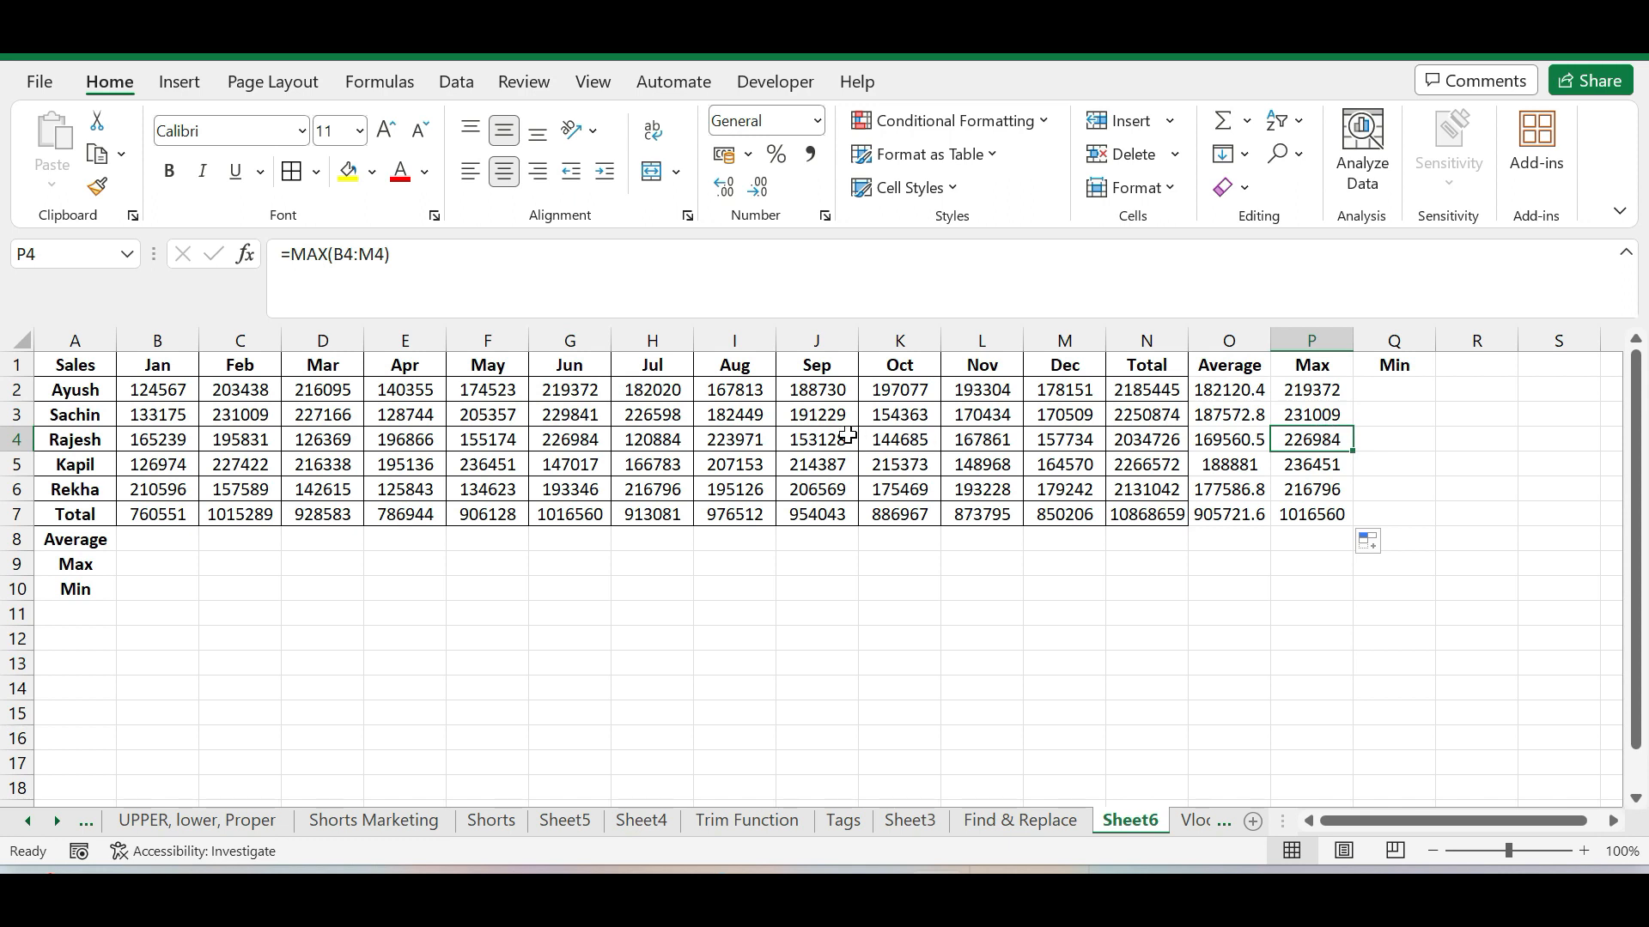
pyautogui.click(569, 389)
pyautogui.click(344, 177)
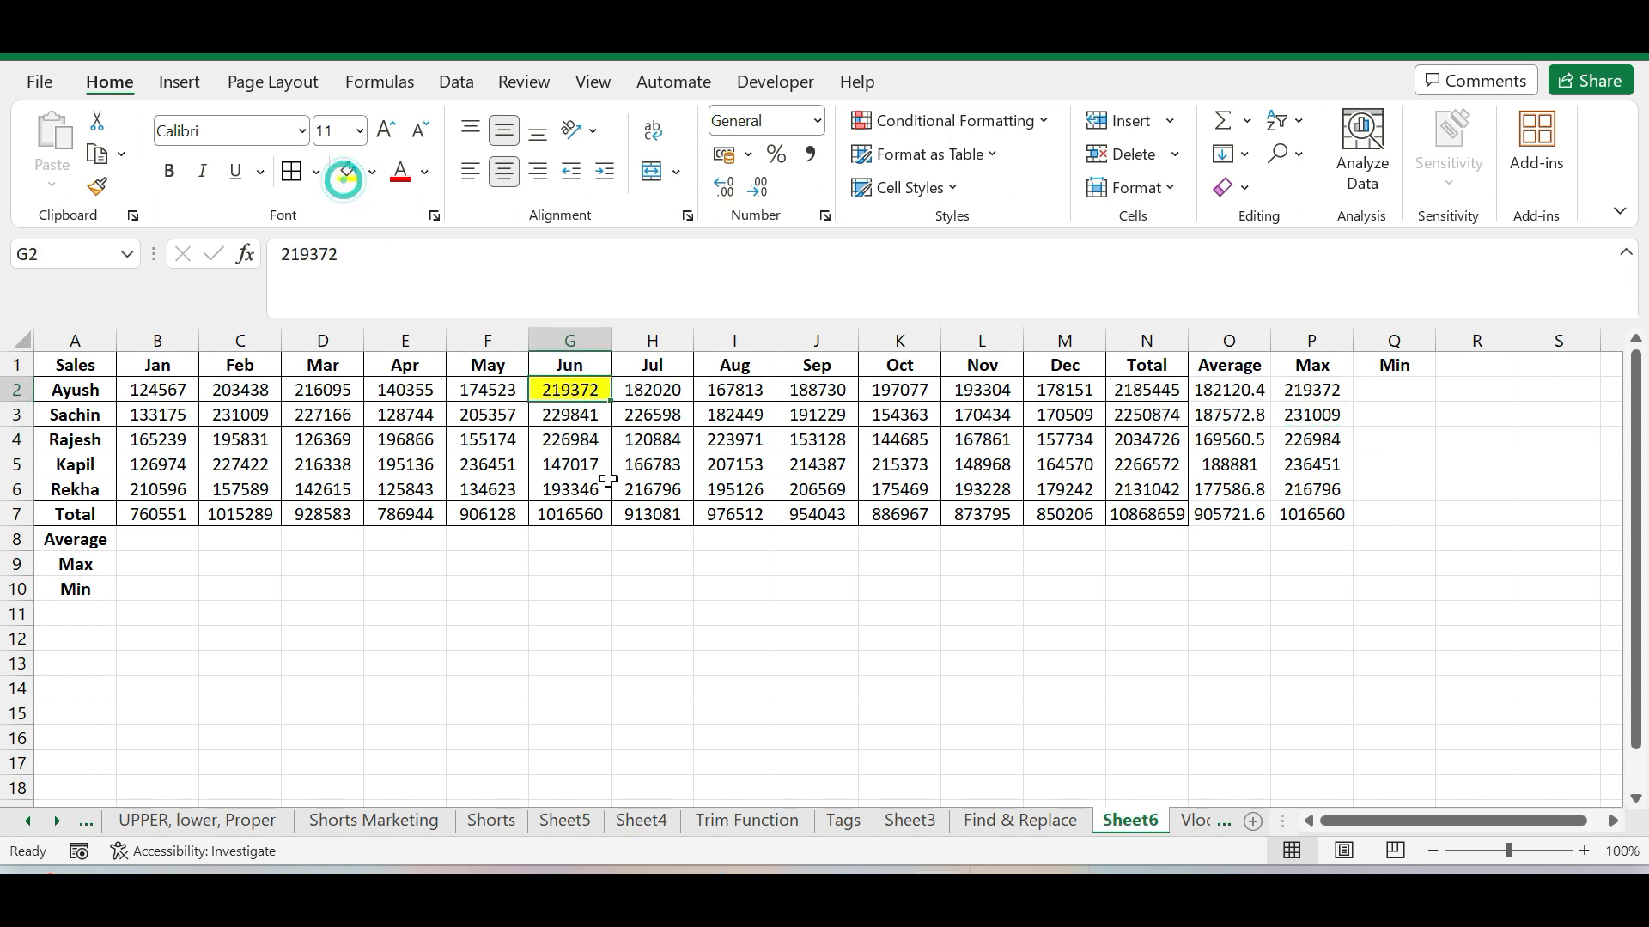
pyautogui.click(373, 172)
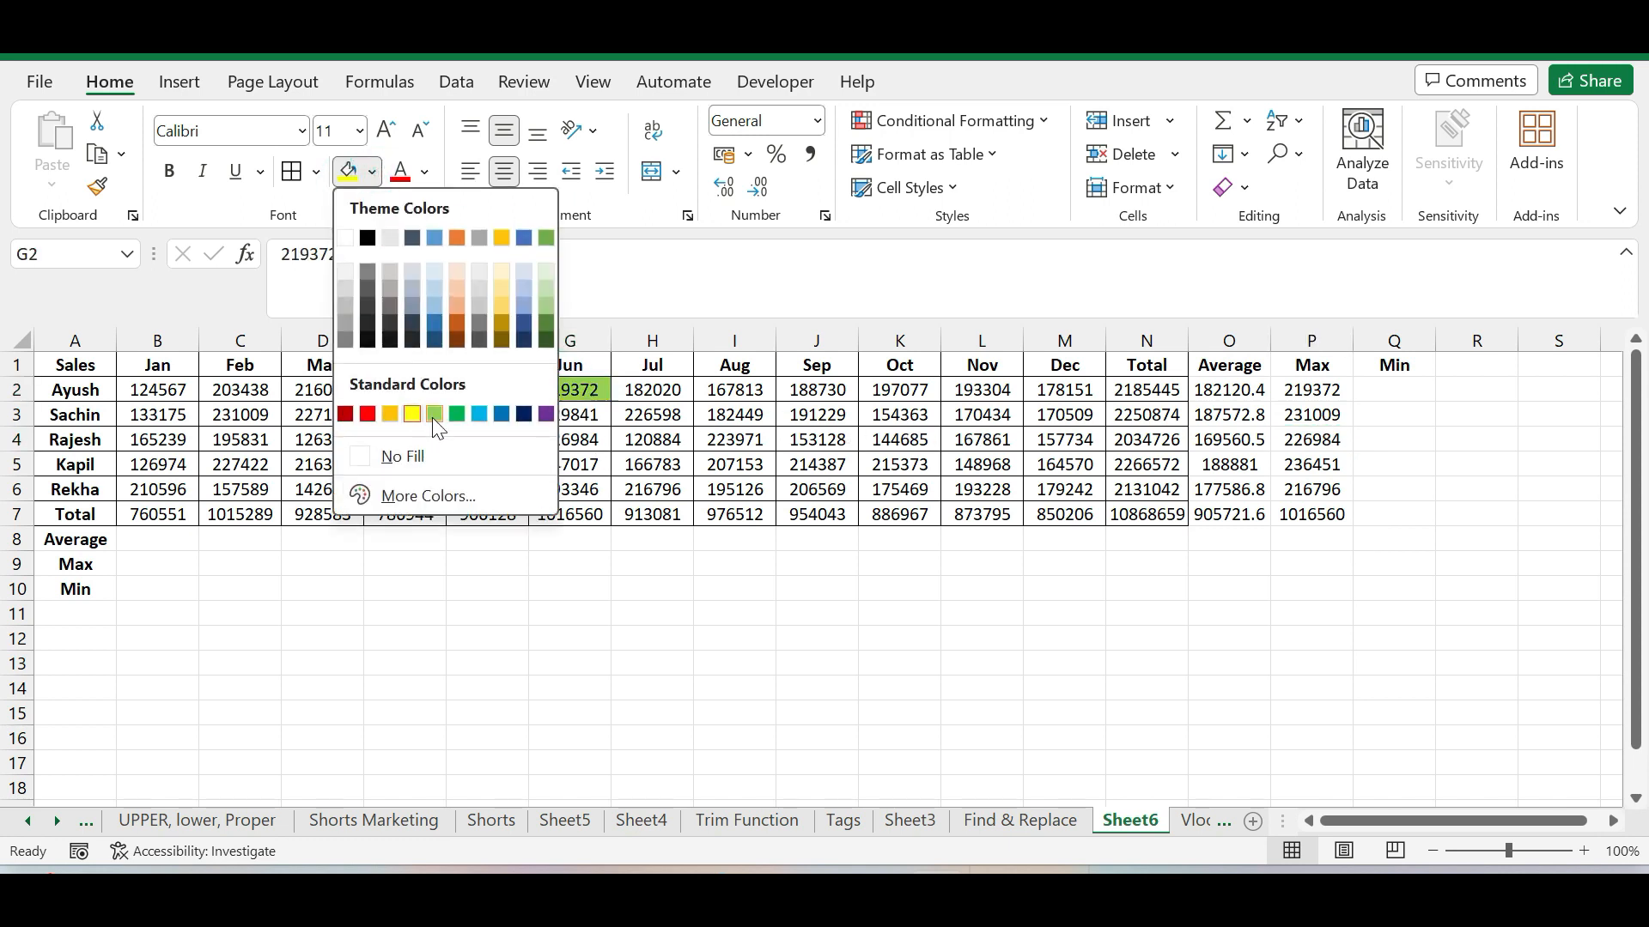
pyautogui.click(434, 415)
pyautogui.click(1584, 851)
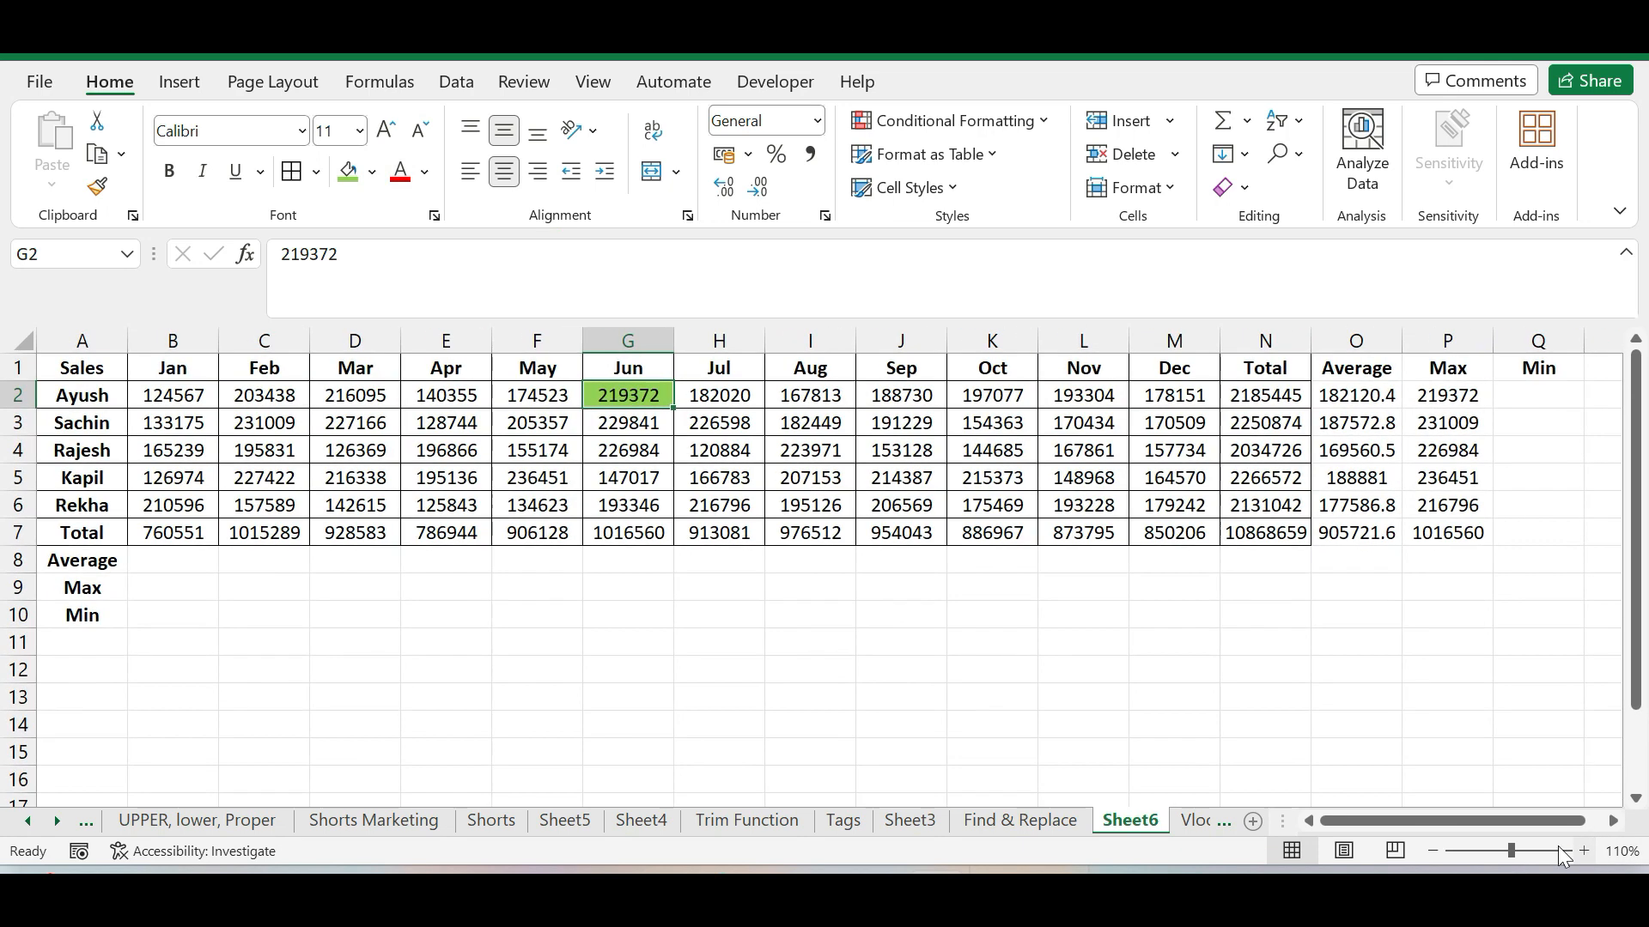
pyautogui.click(1070, 727)
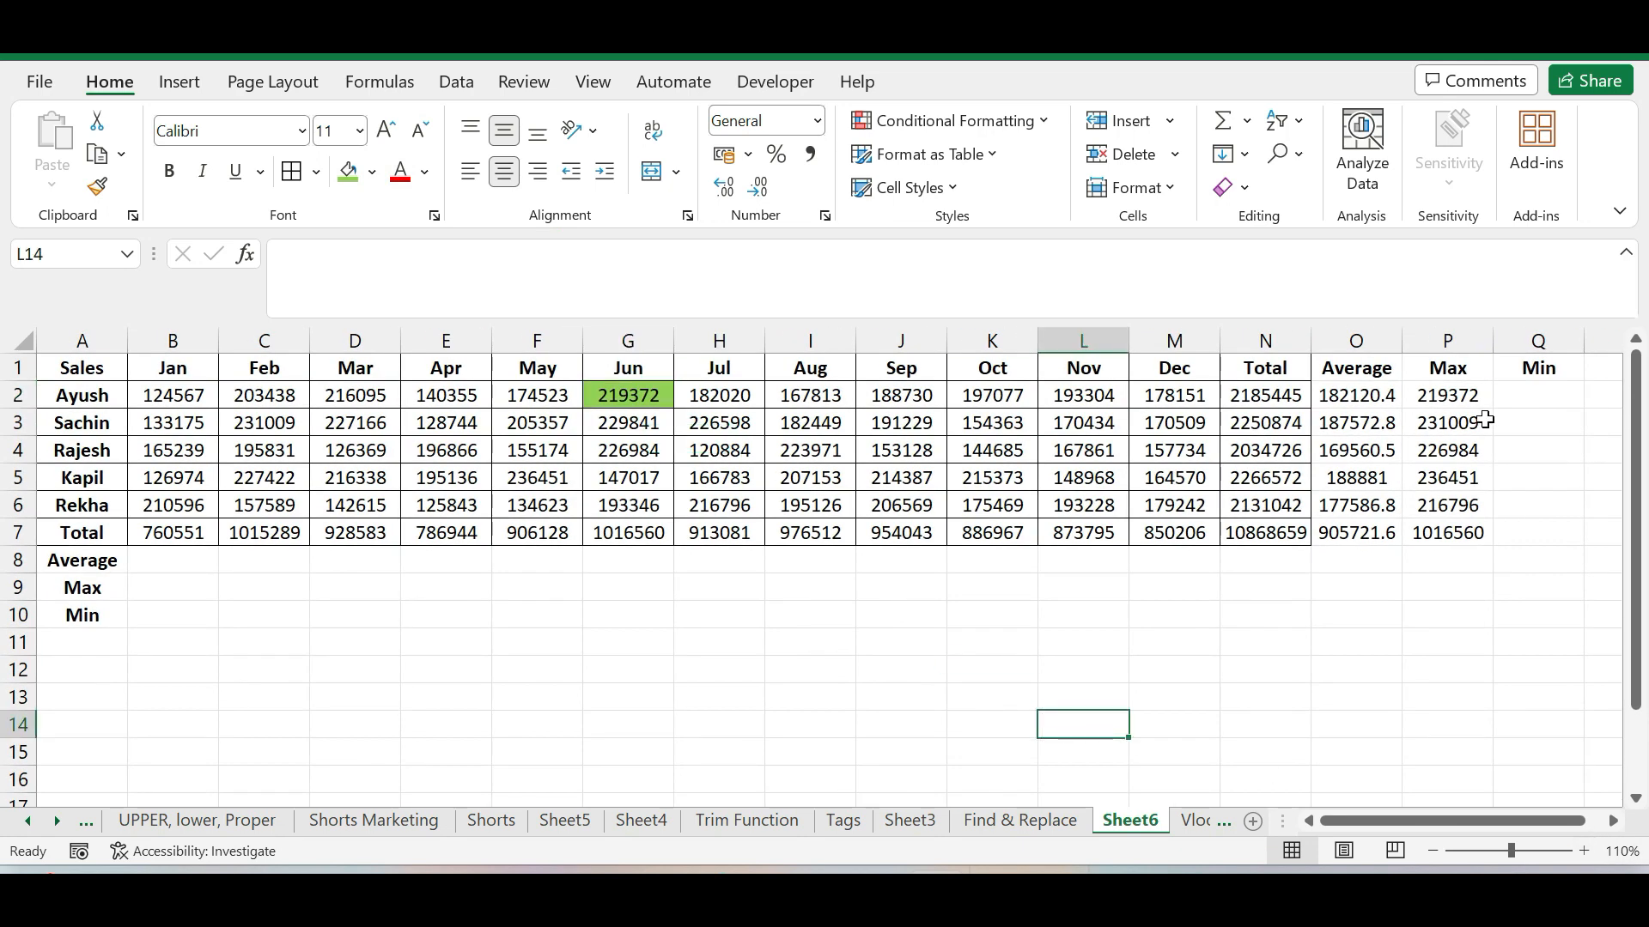
# Highlight the second salesperson's maximum sales value, February in cell C3, with the same light green fill
pyautogui.click(1459, 416)
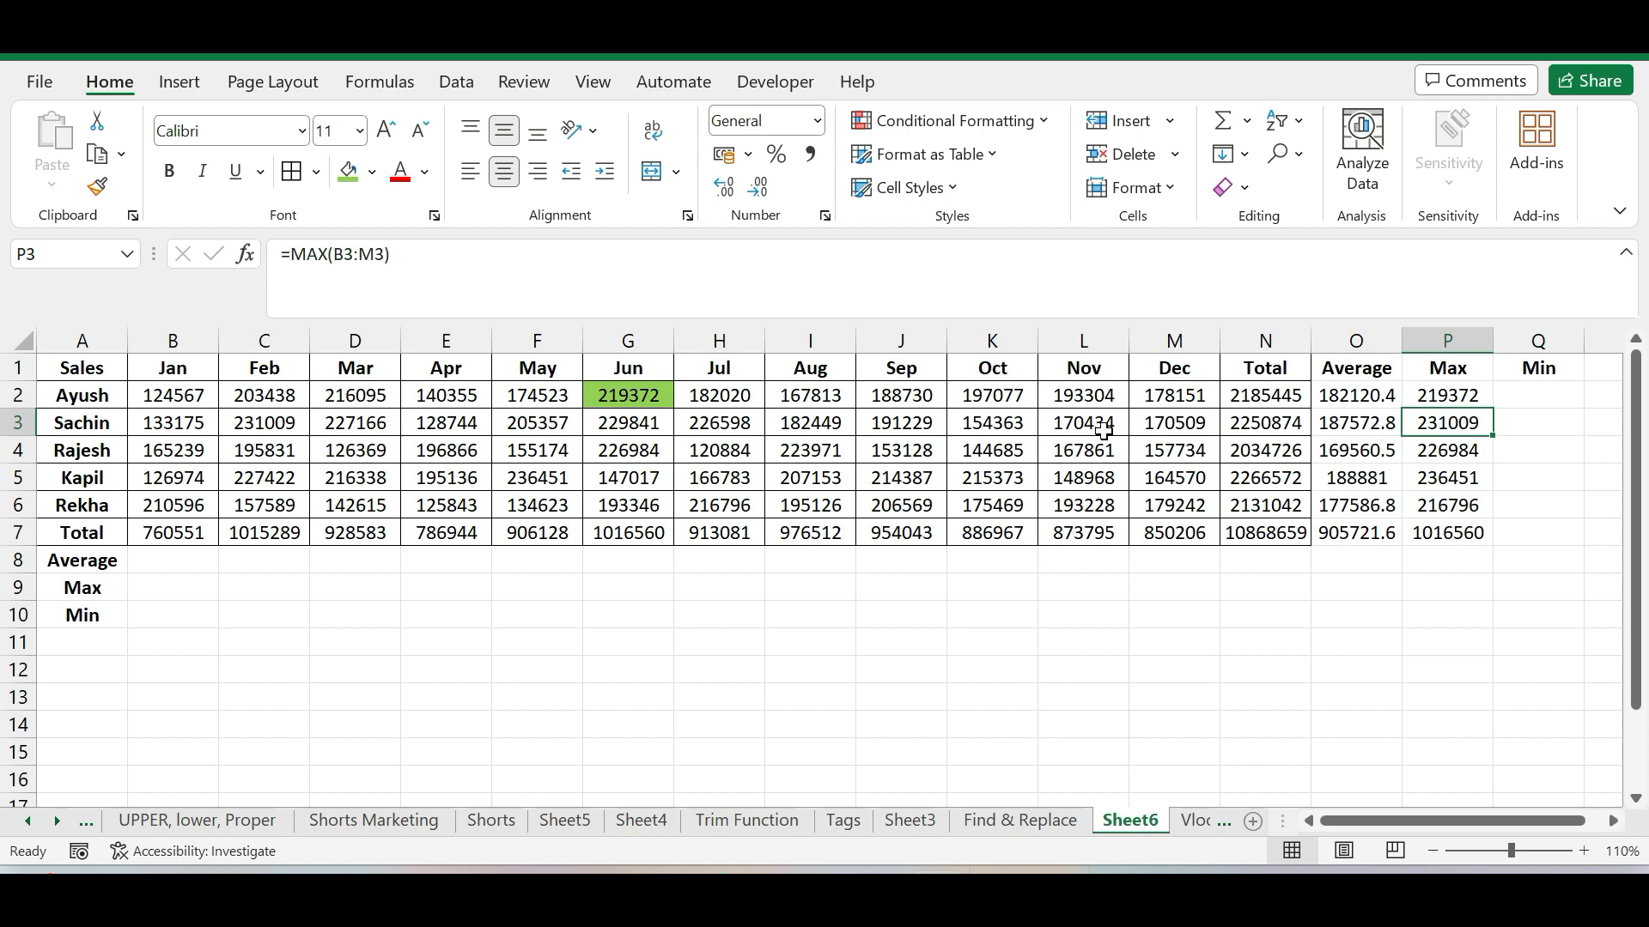
pyautogui.click(260, 416)
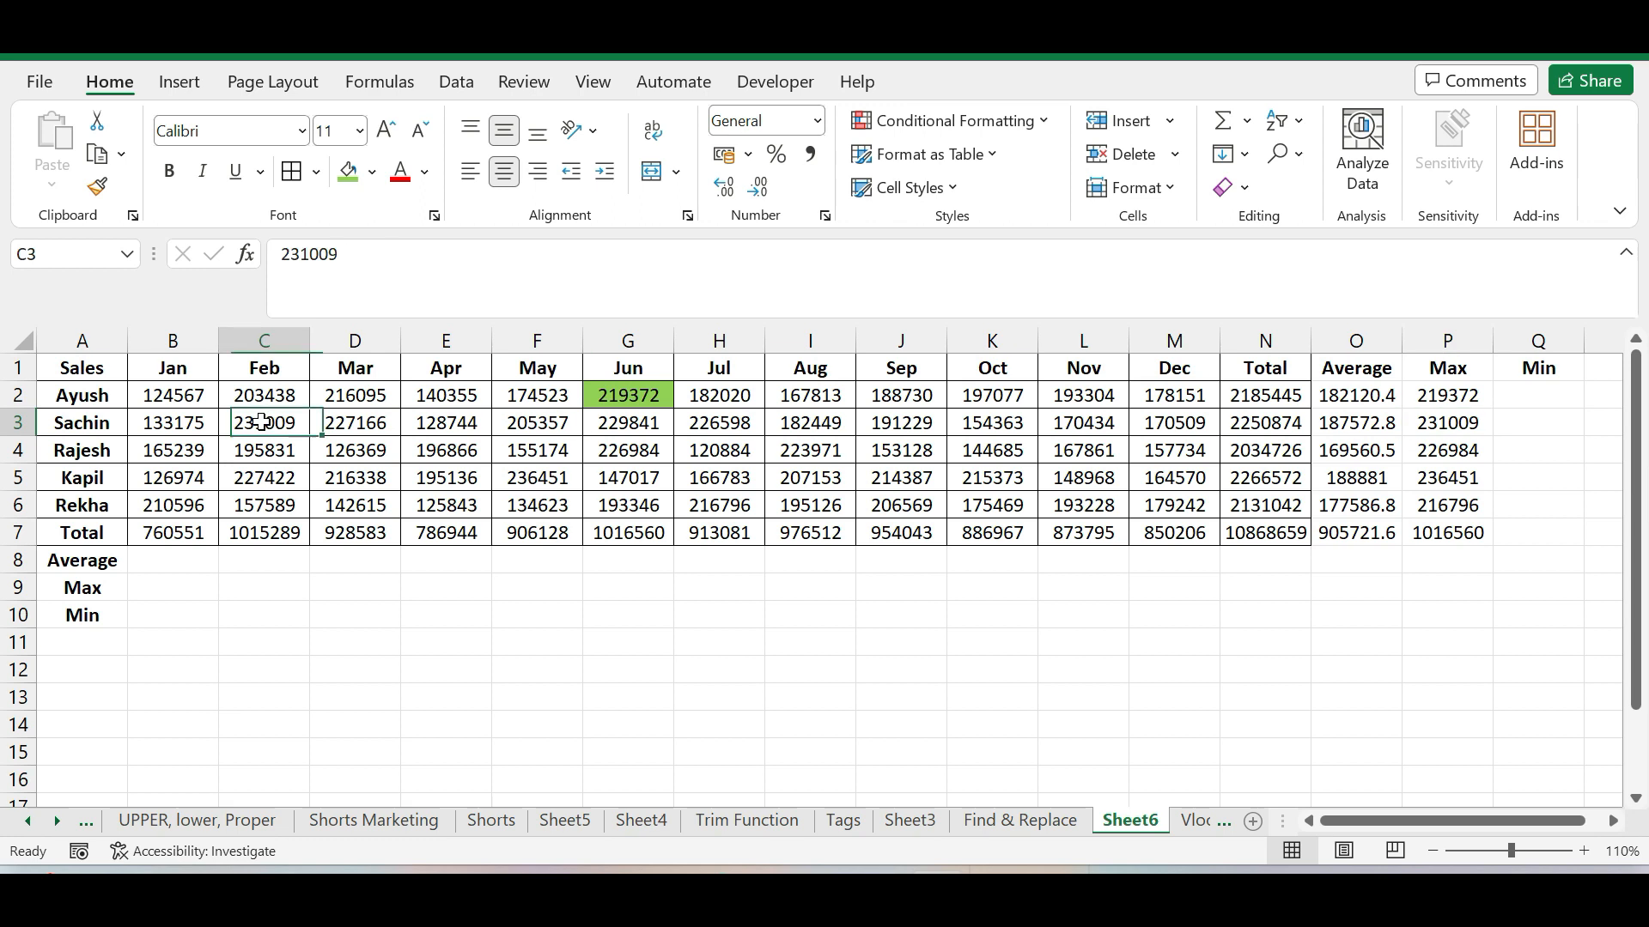
pyautogui.click(347, 171)
pyautogui.click(688, 704)
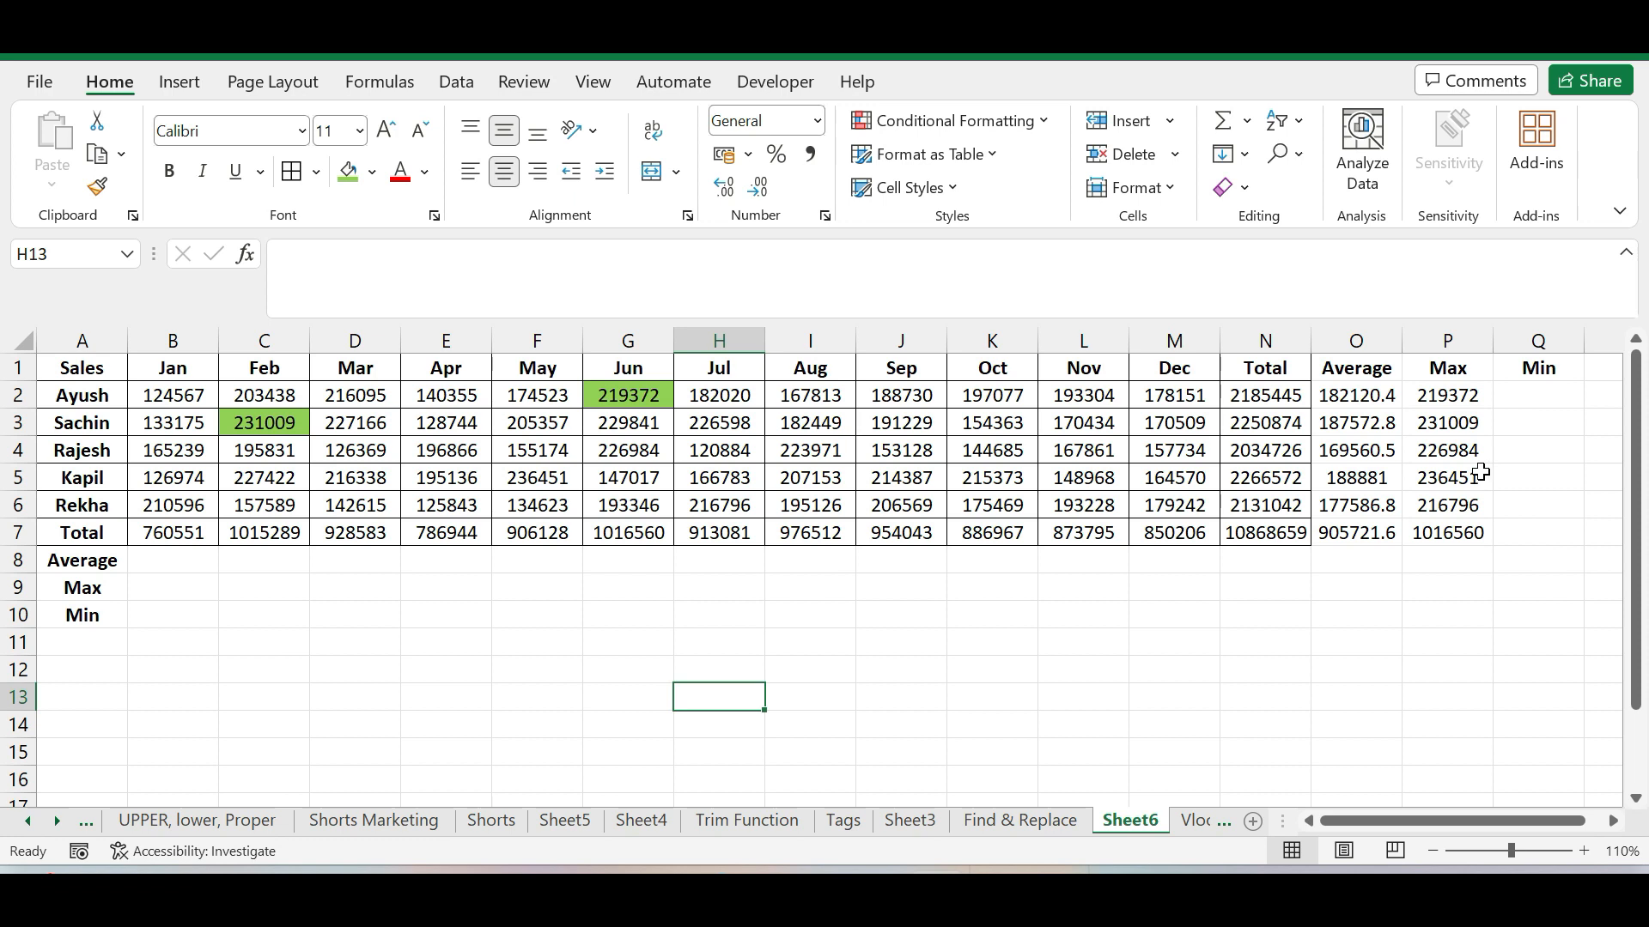
pyautogui.click(1460, 448)
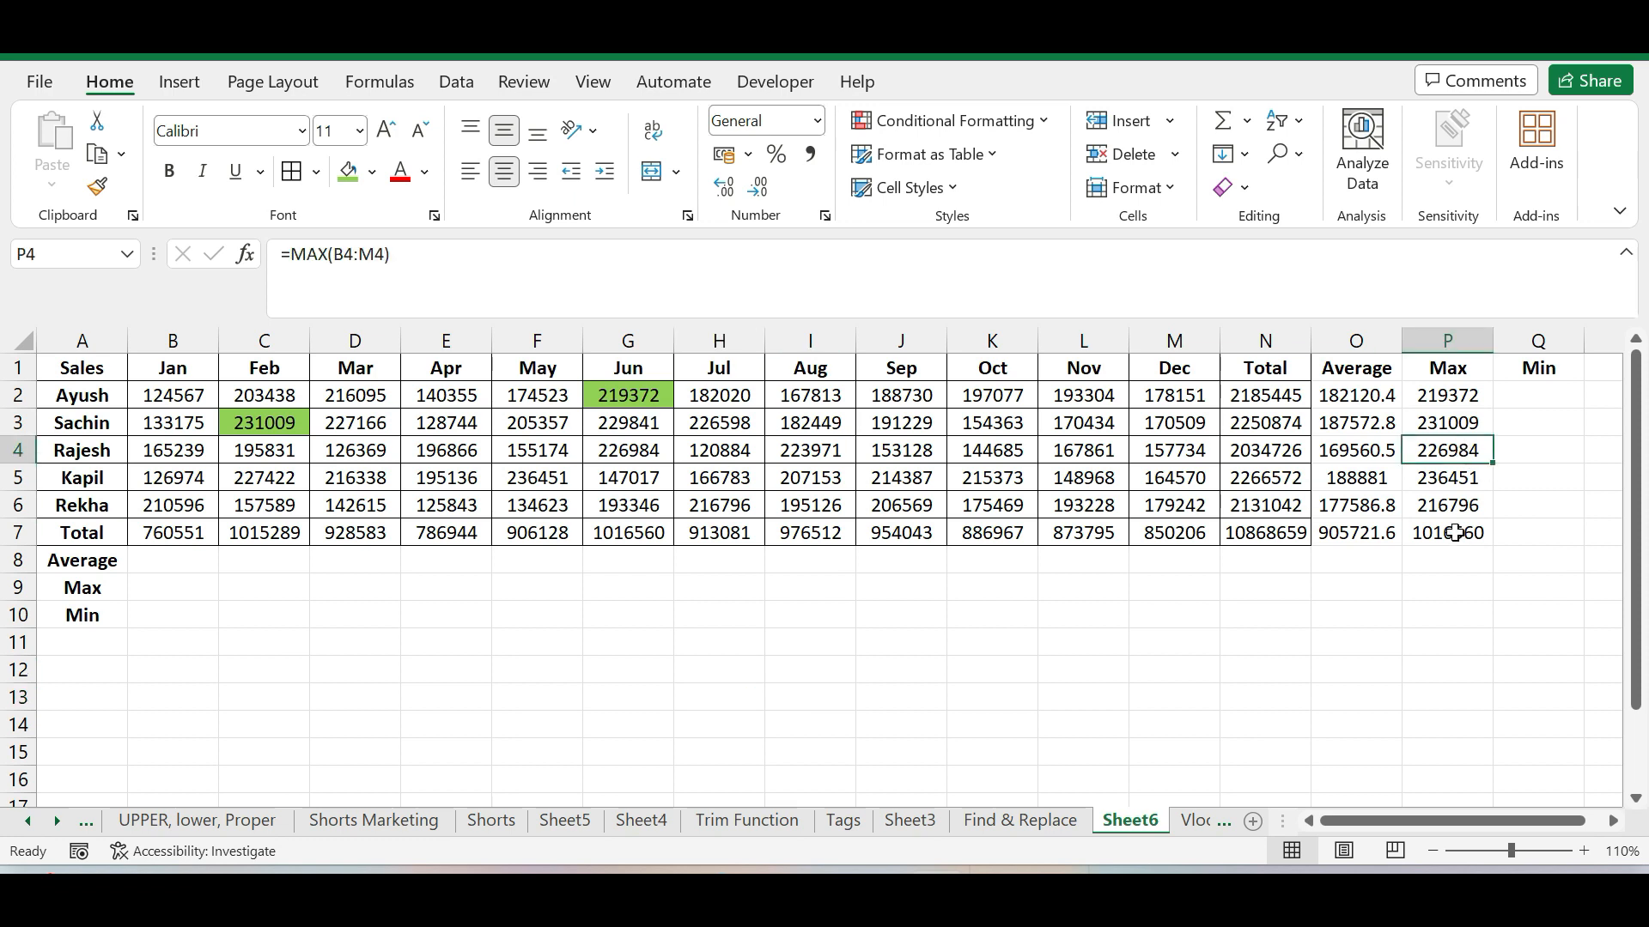
# Enter the formula =MIN(B2:M2) in cell Q2 to find the first salesperson's lowest monthly sales
pyautogui.click(1512, 393)
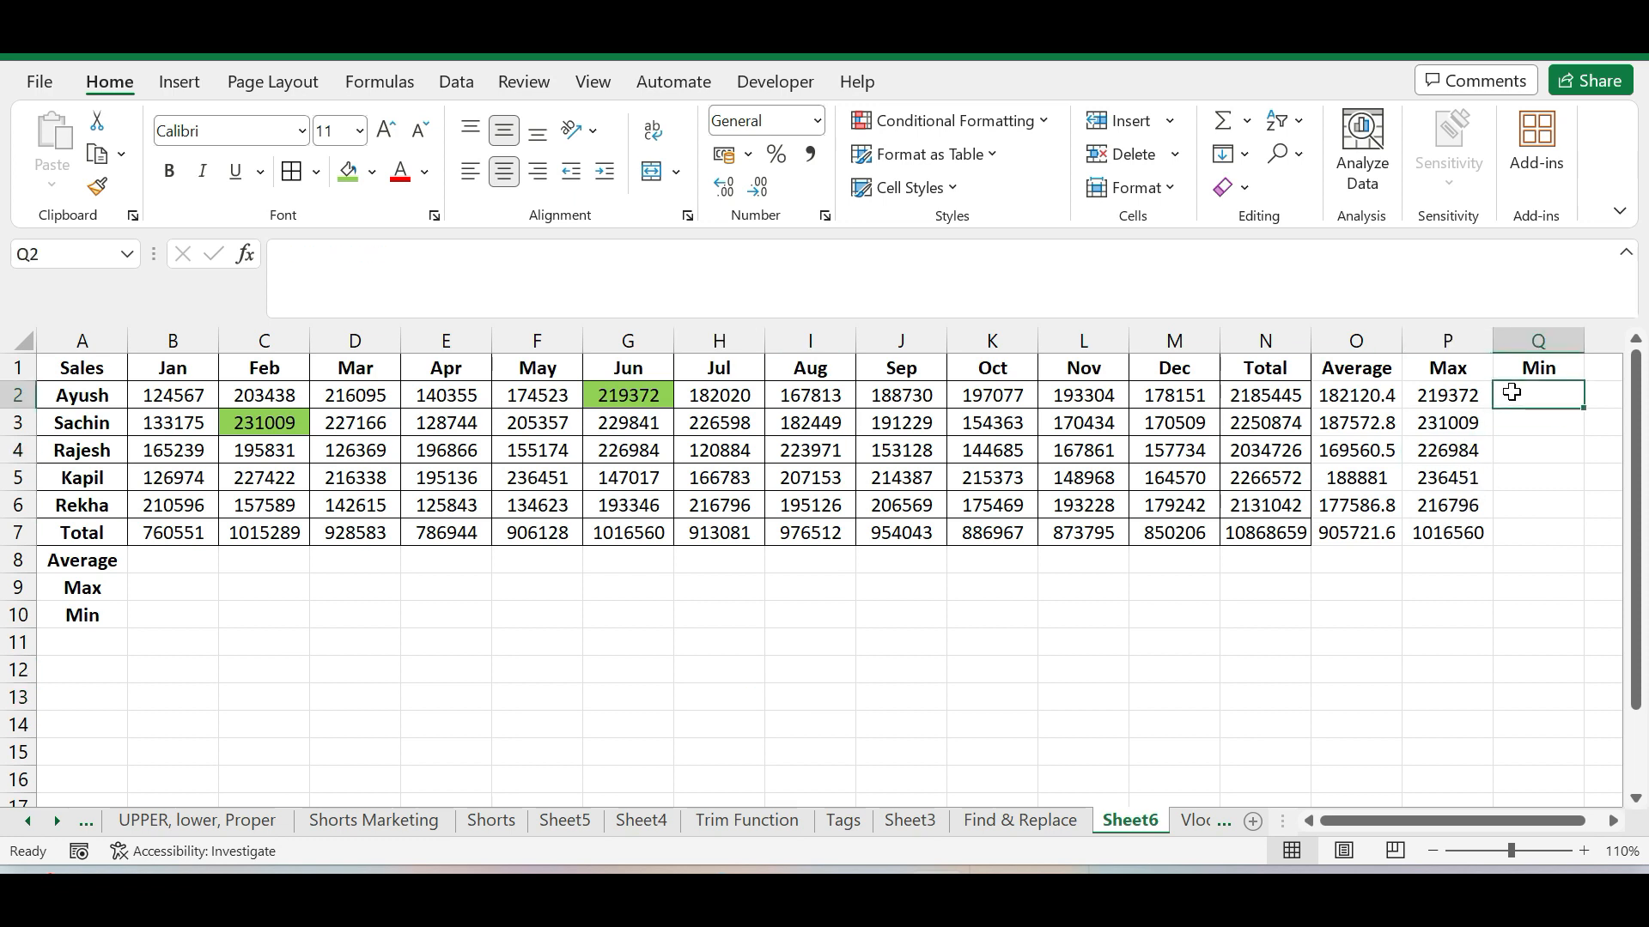
pyautogui.write('=min')
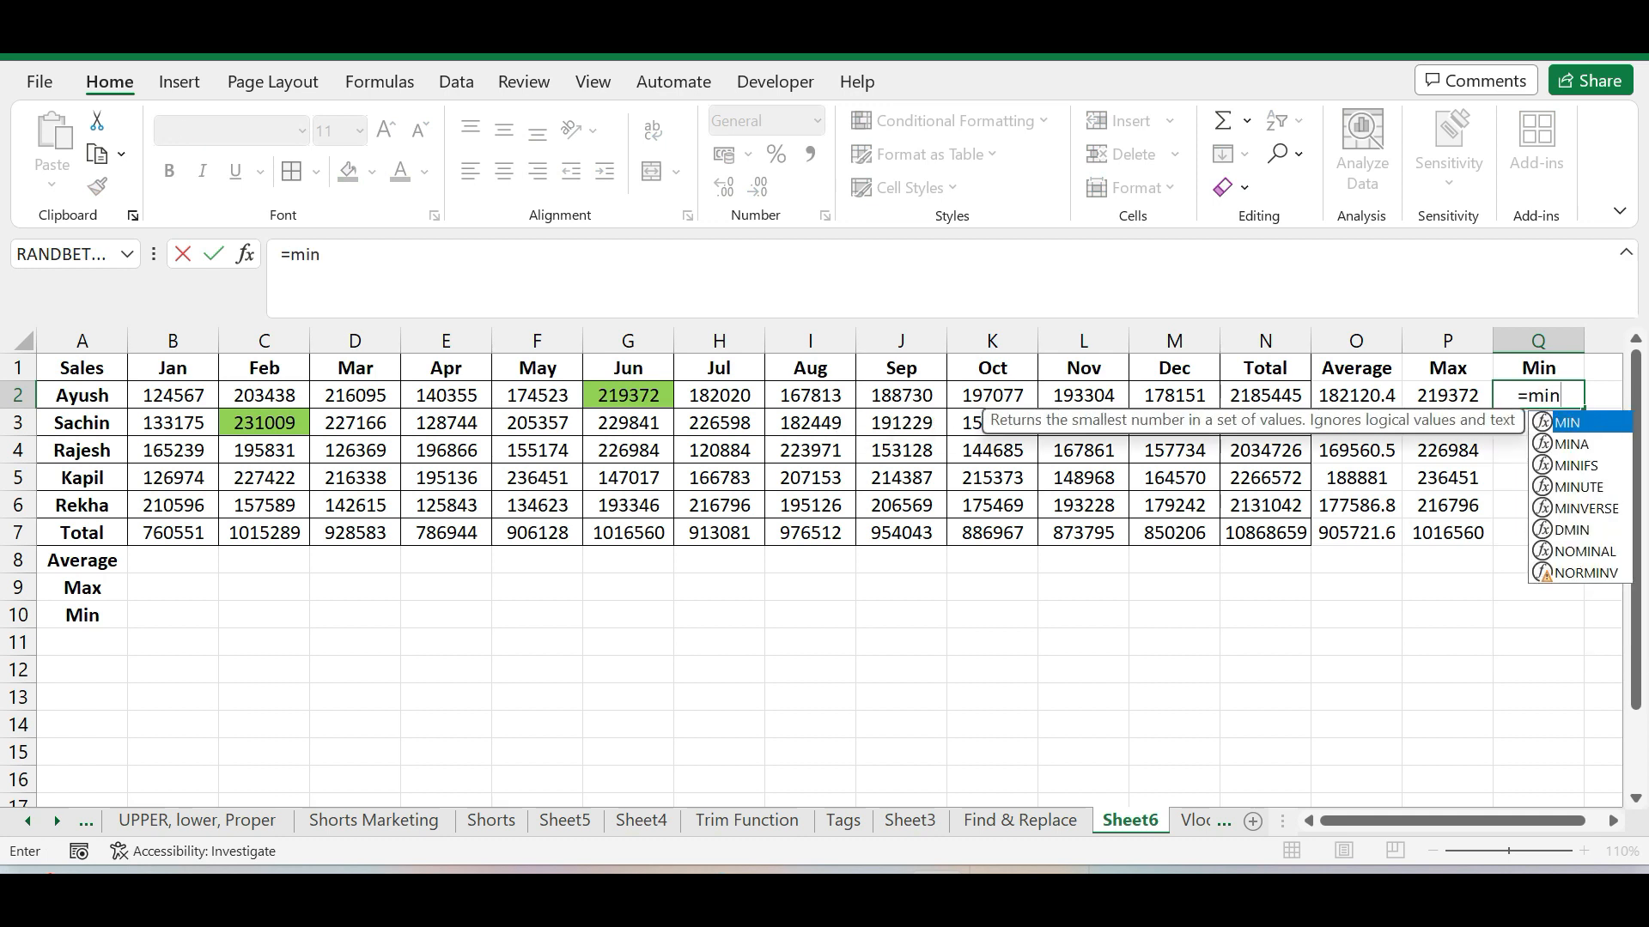
pyautogui.doubleClick(1580, 429)
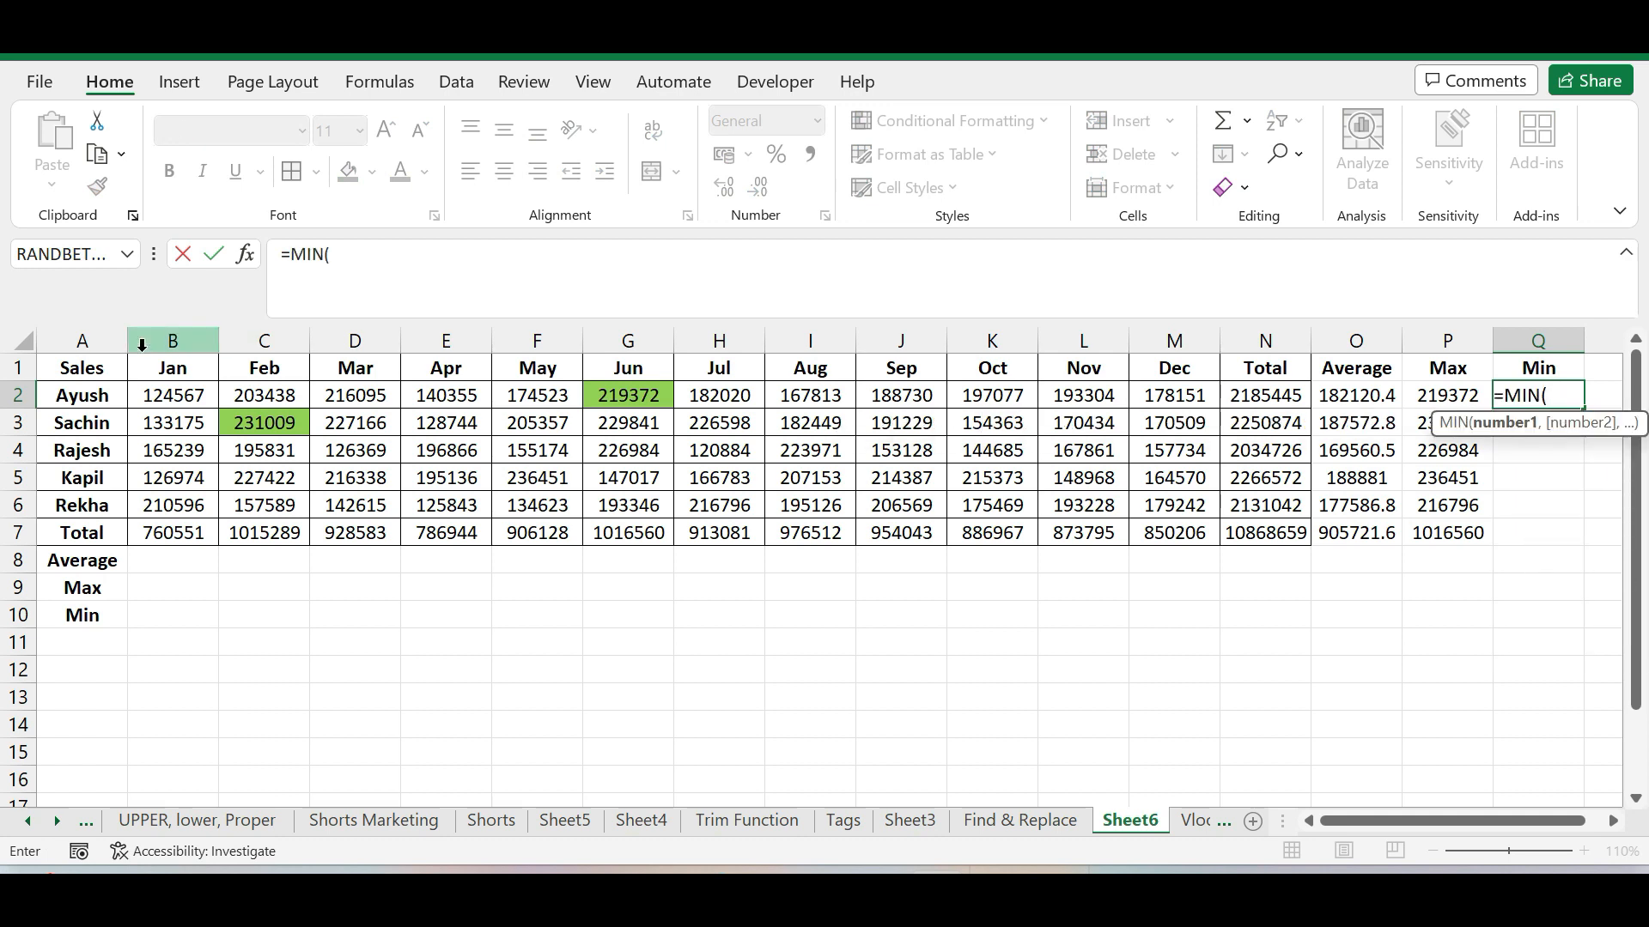
pyautogui.moveTo(159, 391); pyautogui.dragTo(1148, 397)
pyautogui.press('Return')
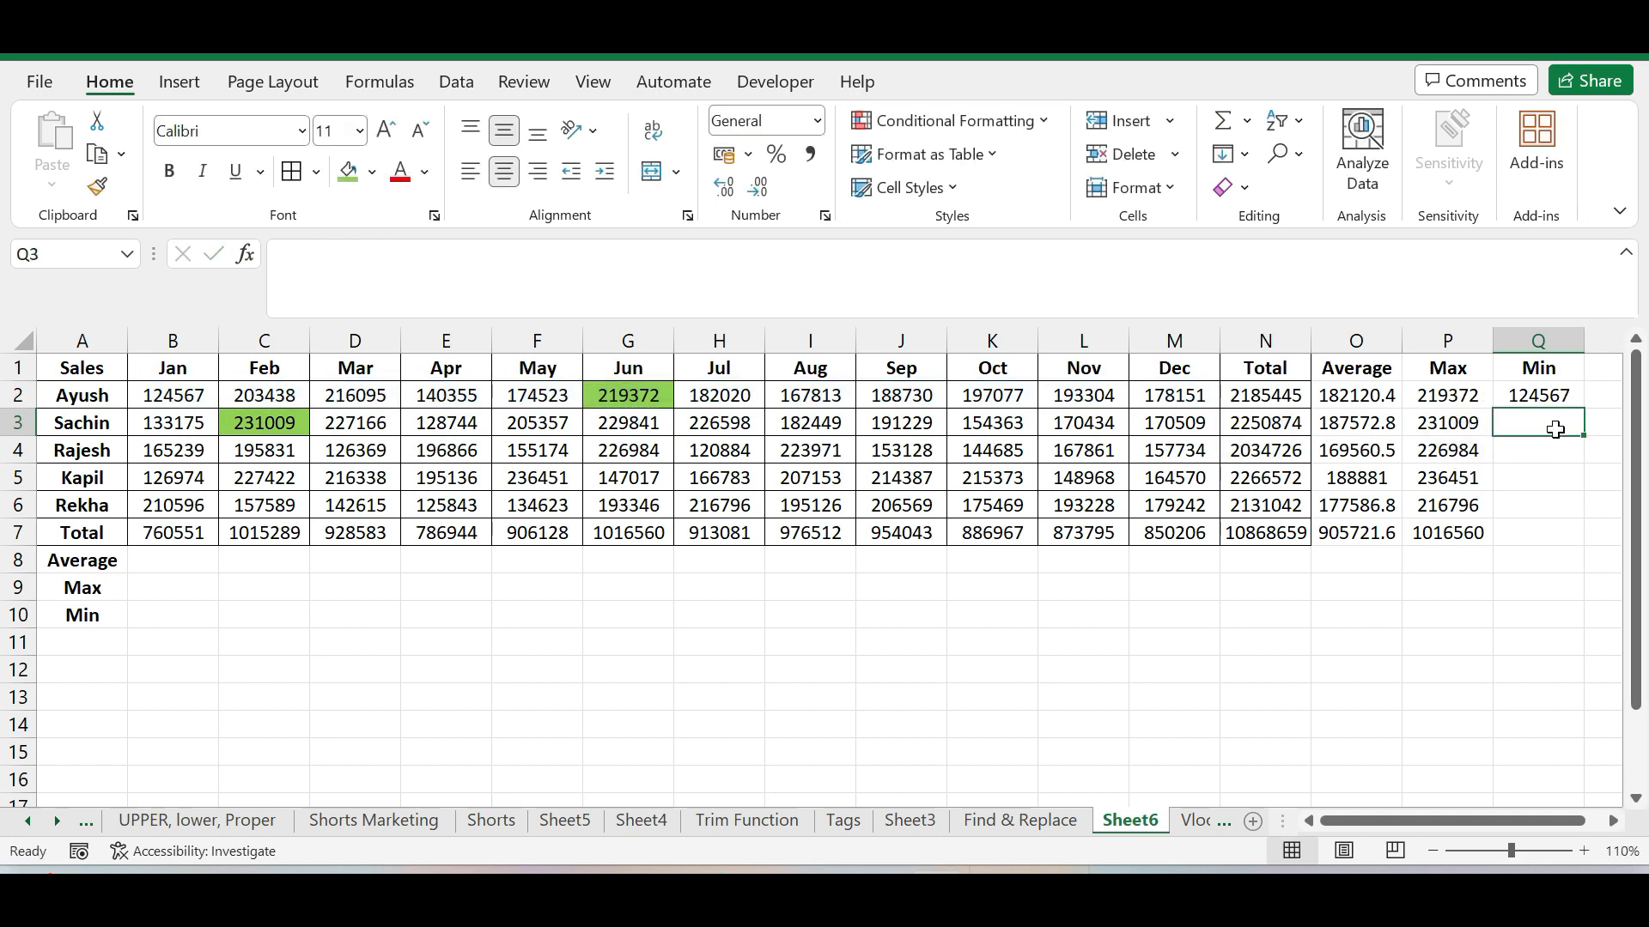
# Highlight the first salesperson's minimum sales value, January in cell B2, with a red fill
pyautogui.click(150, 397)
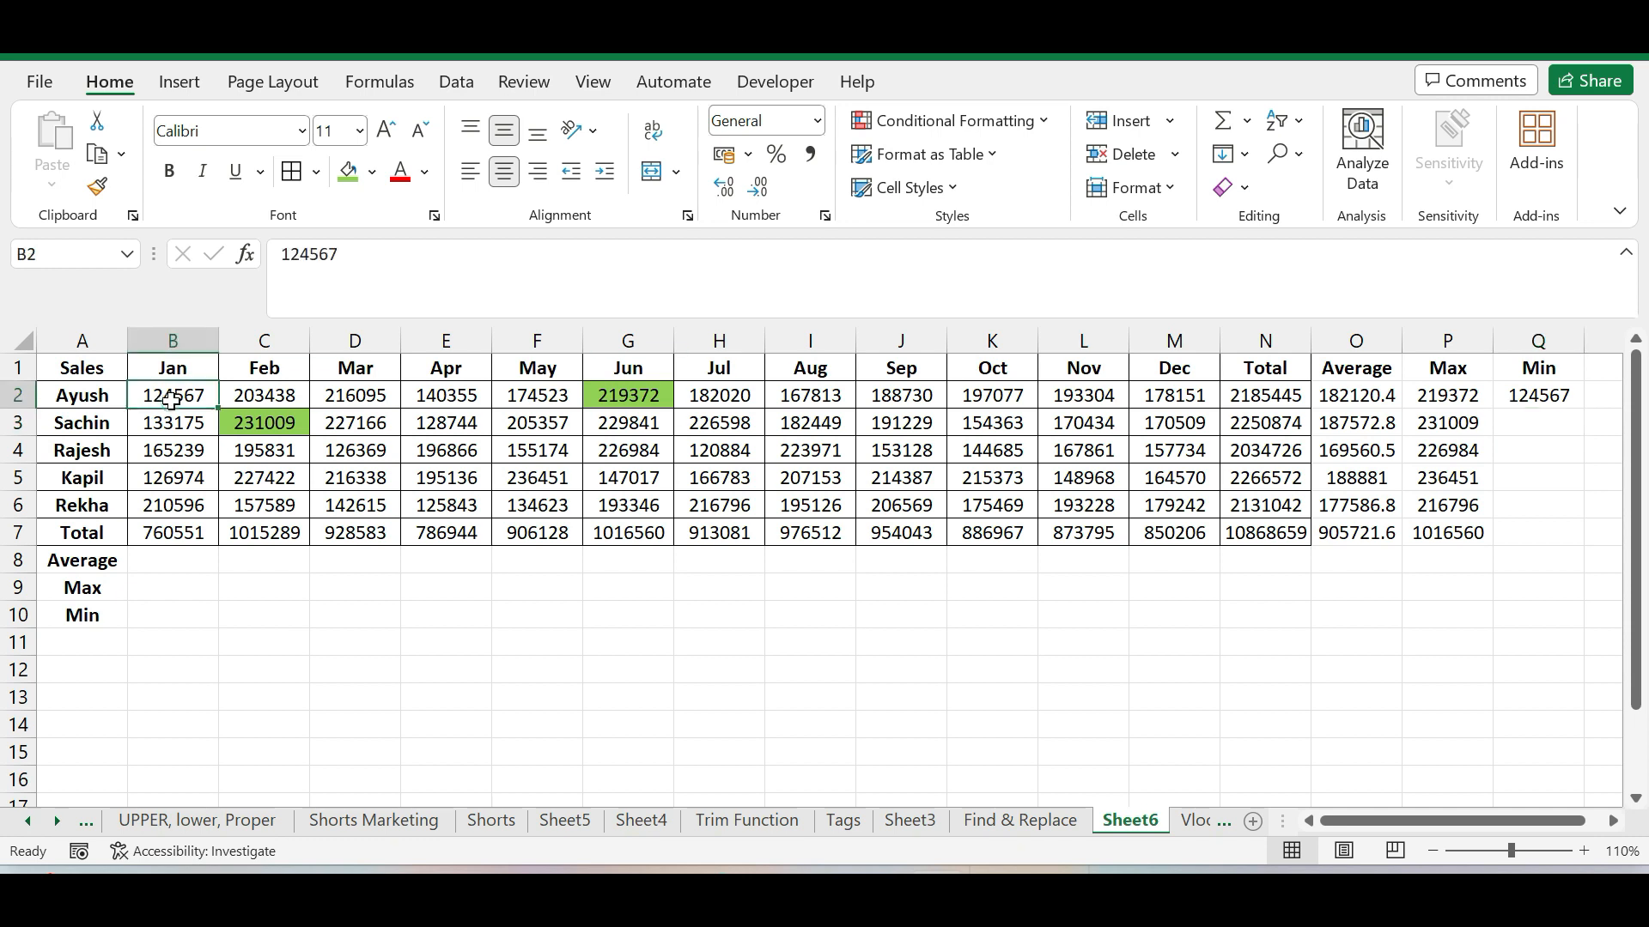
pyautogui.click(372, 171)
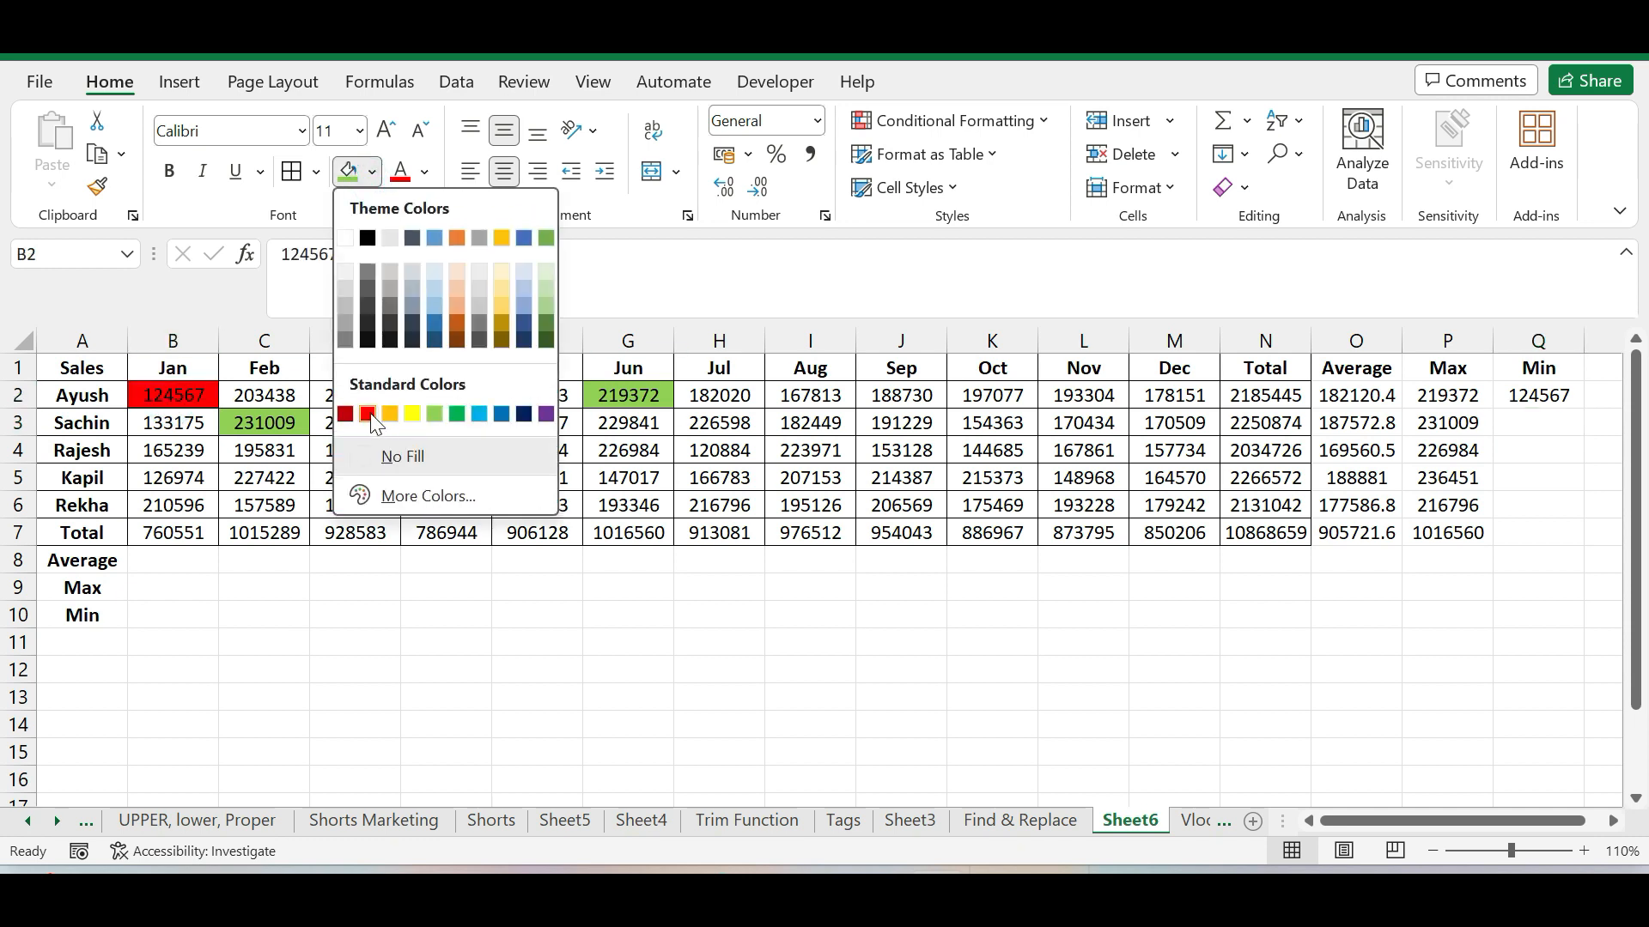
pyautogui.click(377, 411)
pyautogui.click(468, 612)
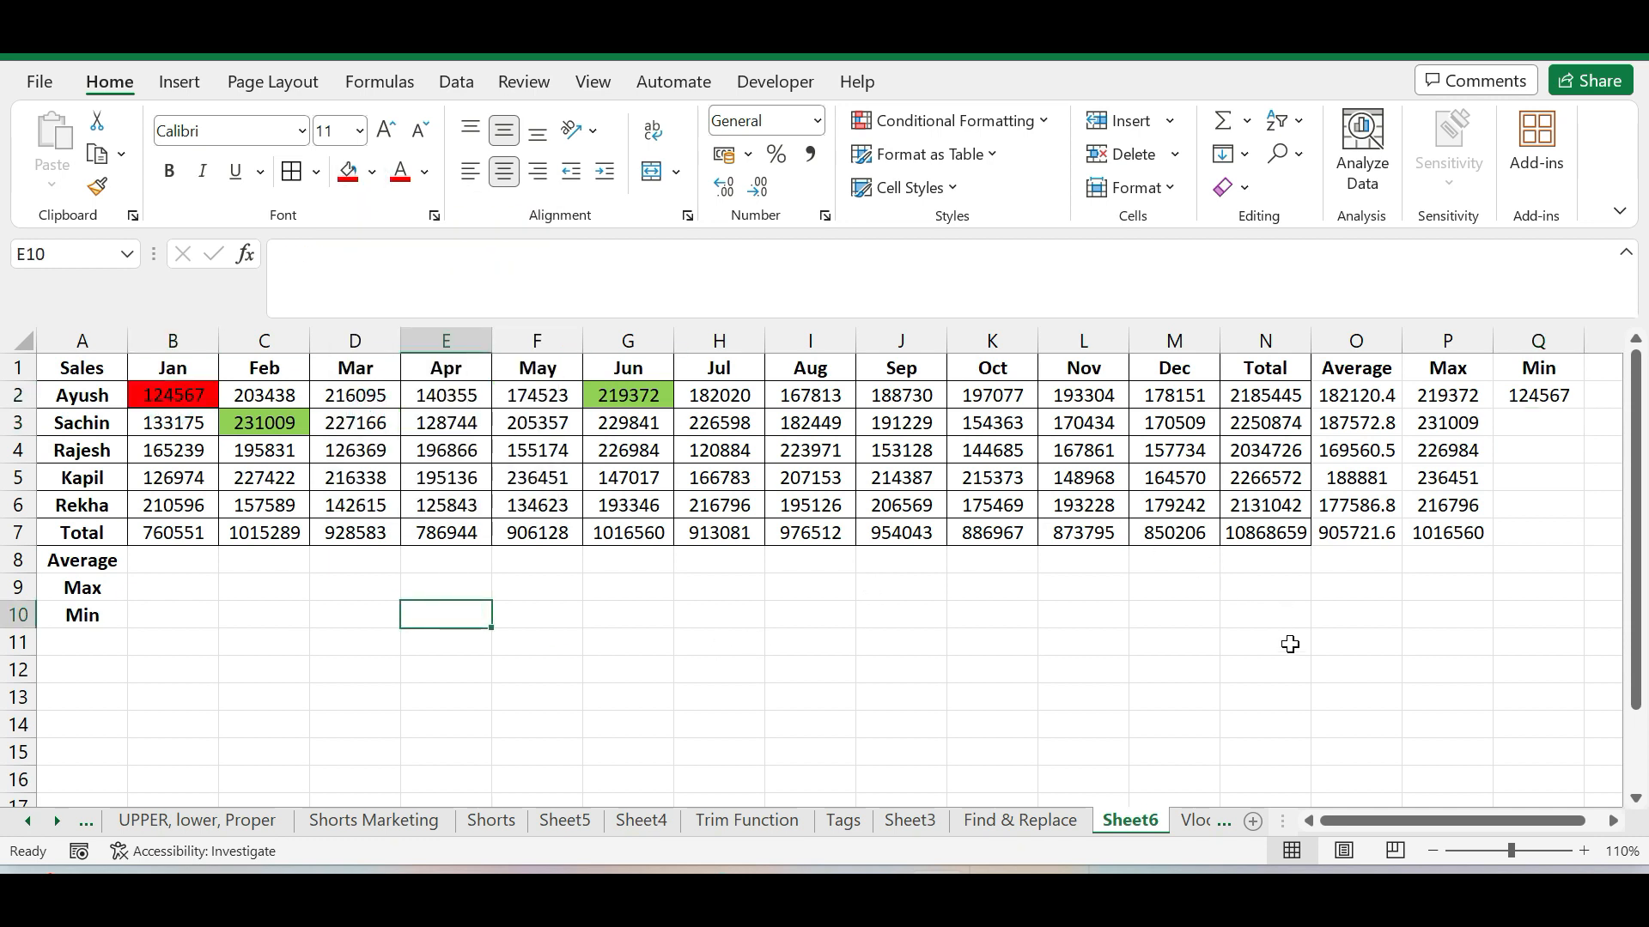
# Copy the MIN formula from Q2 down the Min column through Q7
pyautogui.click(1313, 697)
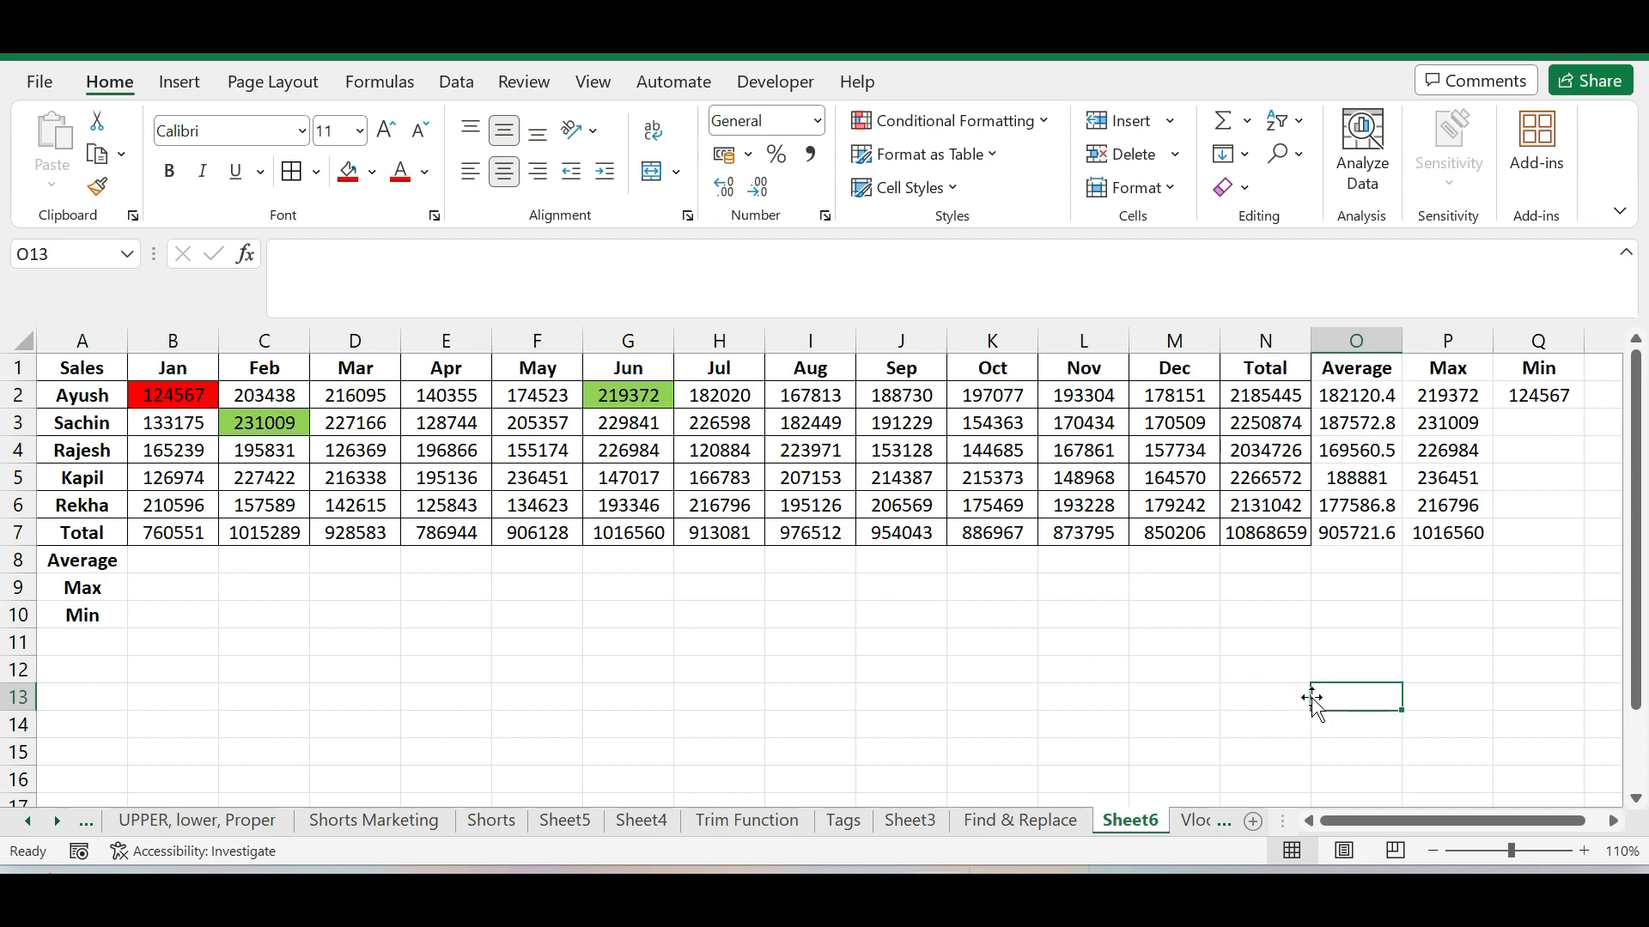
pyautogui.click(1518, 397)
pyautogui.moveTo(1584, 410); pyautogui.dragTo(1577, 539)
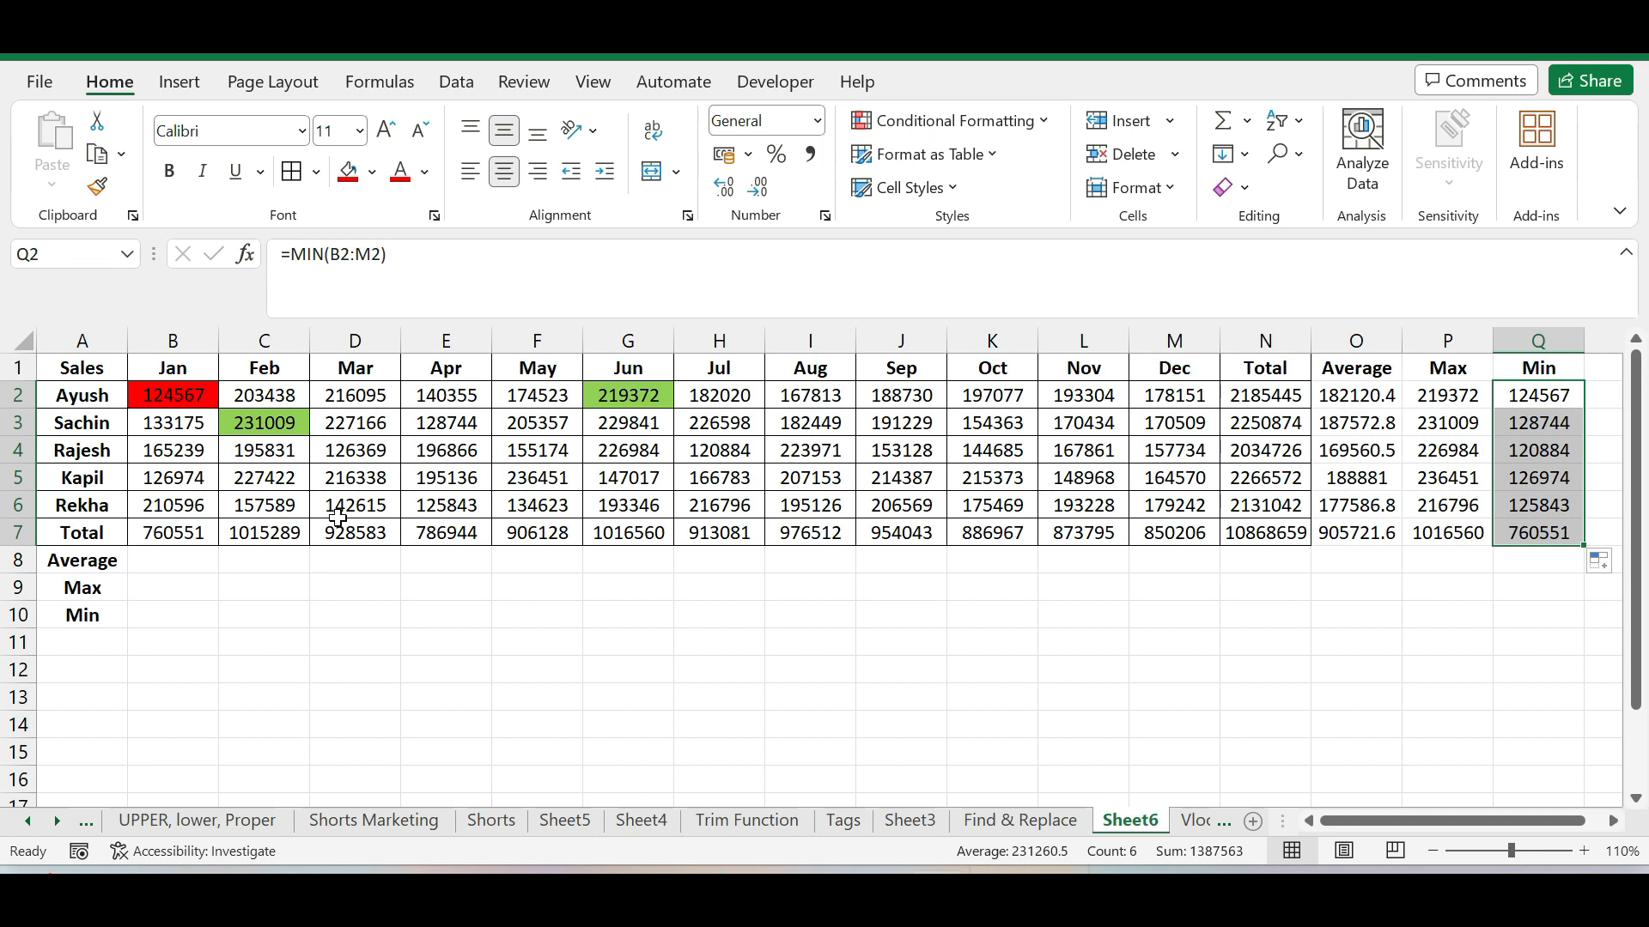
# Review the row labels in column A and compare the Total row's minimum in Q7 with the January total in B7
pyautogui.click(70, 397)
pyautogui.click(79, 422)
pyautogui.click(86, 450)
pyautogui.click(91, 479)
pyautogui.click(86, 505)
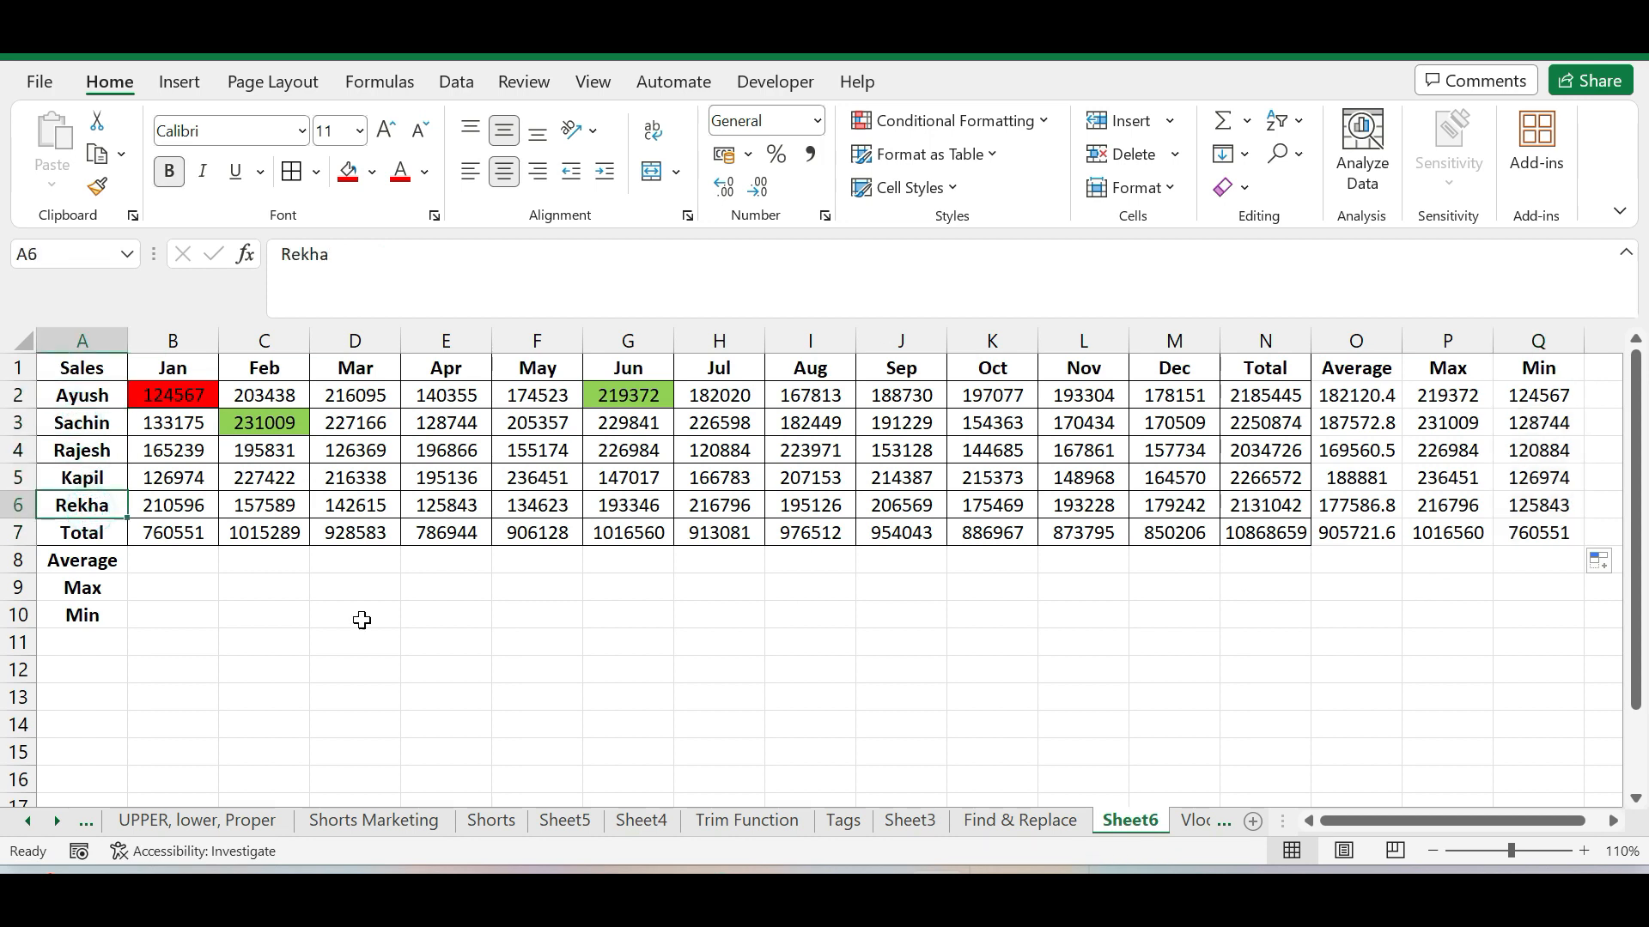
pyautogui.click(70, 528)
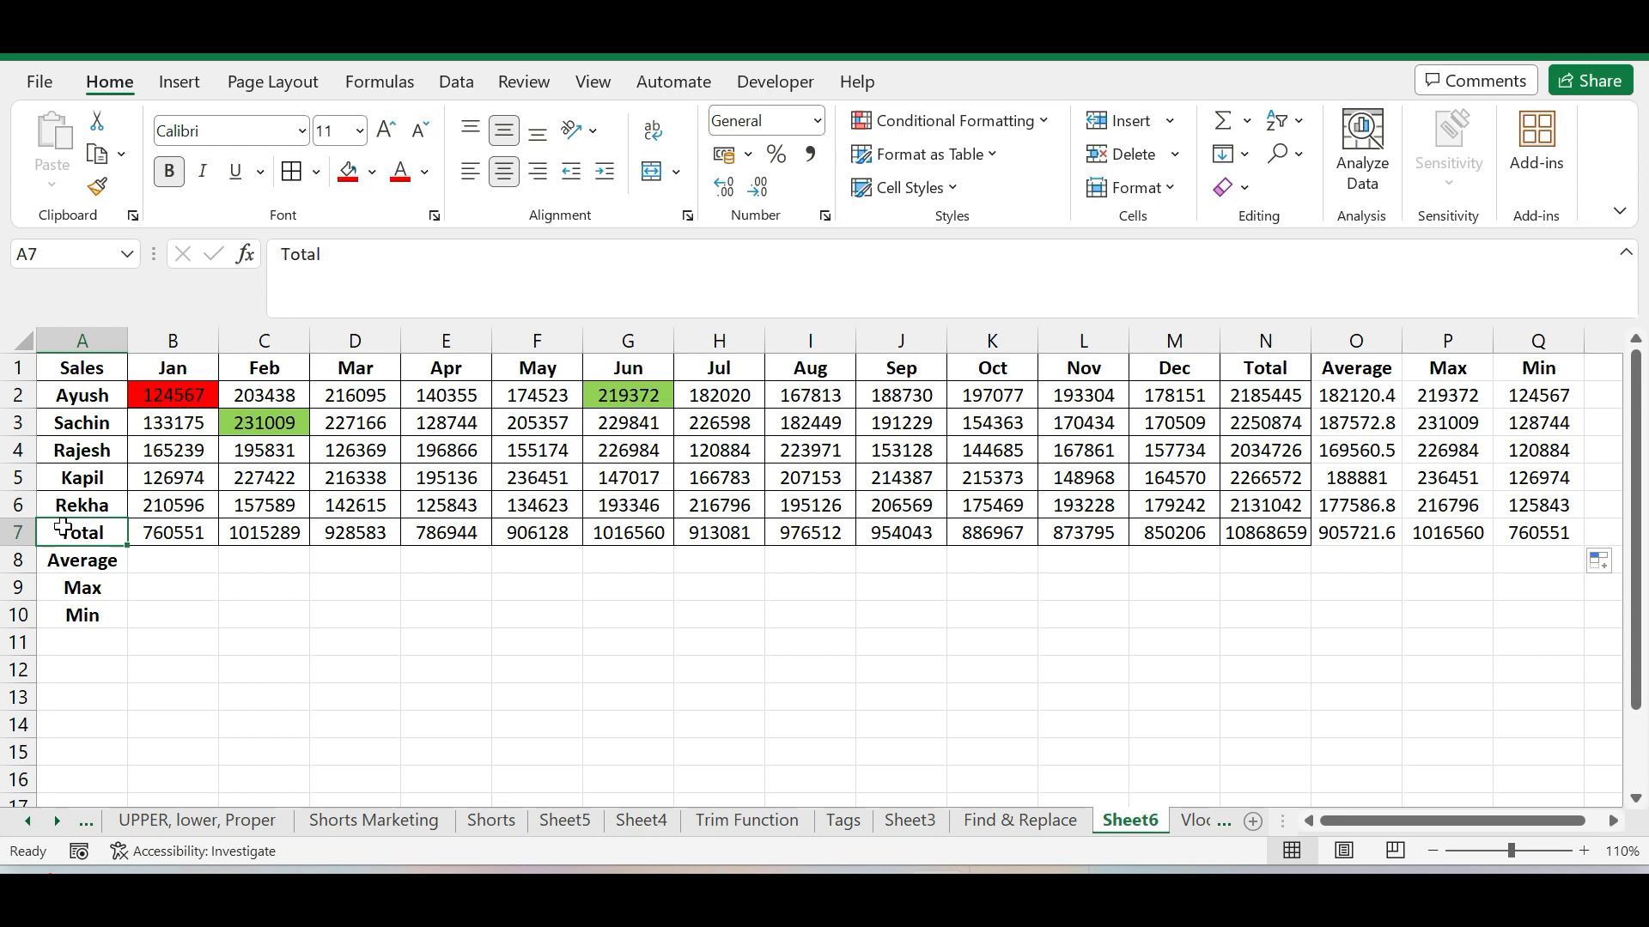
pyautogui.click(1545, 538)
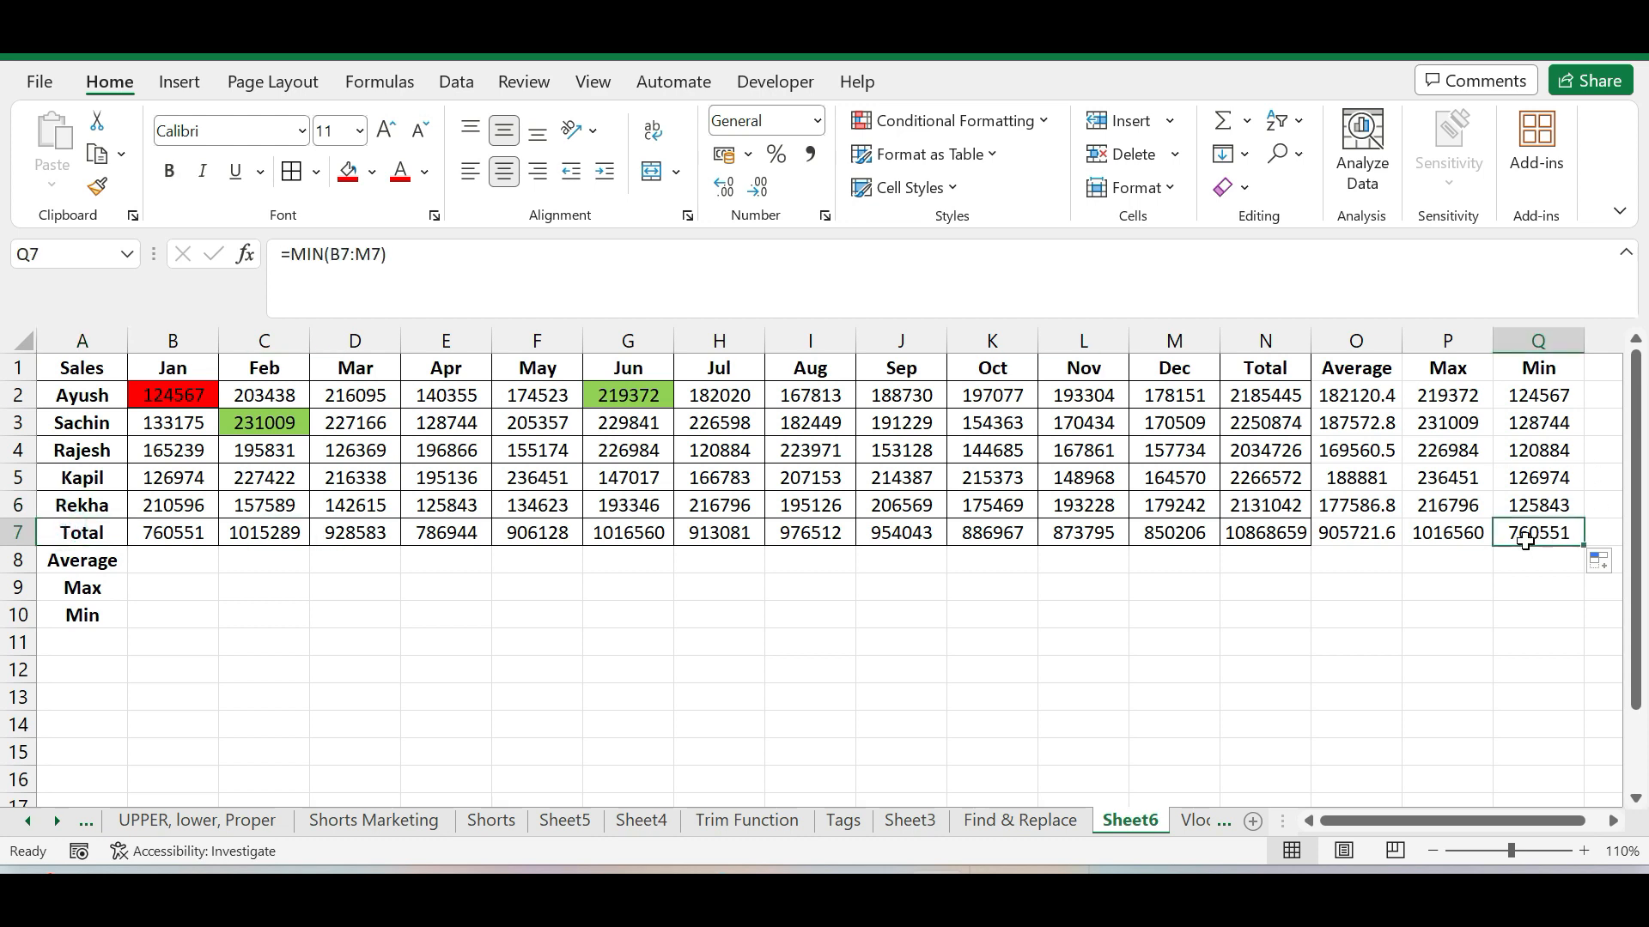
pyautogui.click(178, 535)
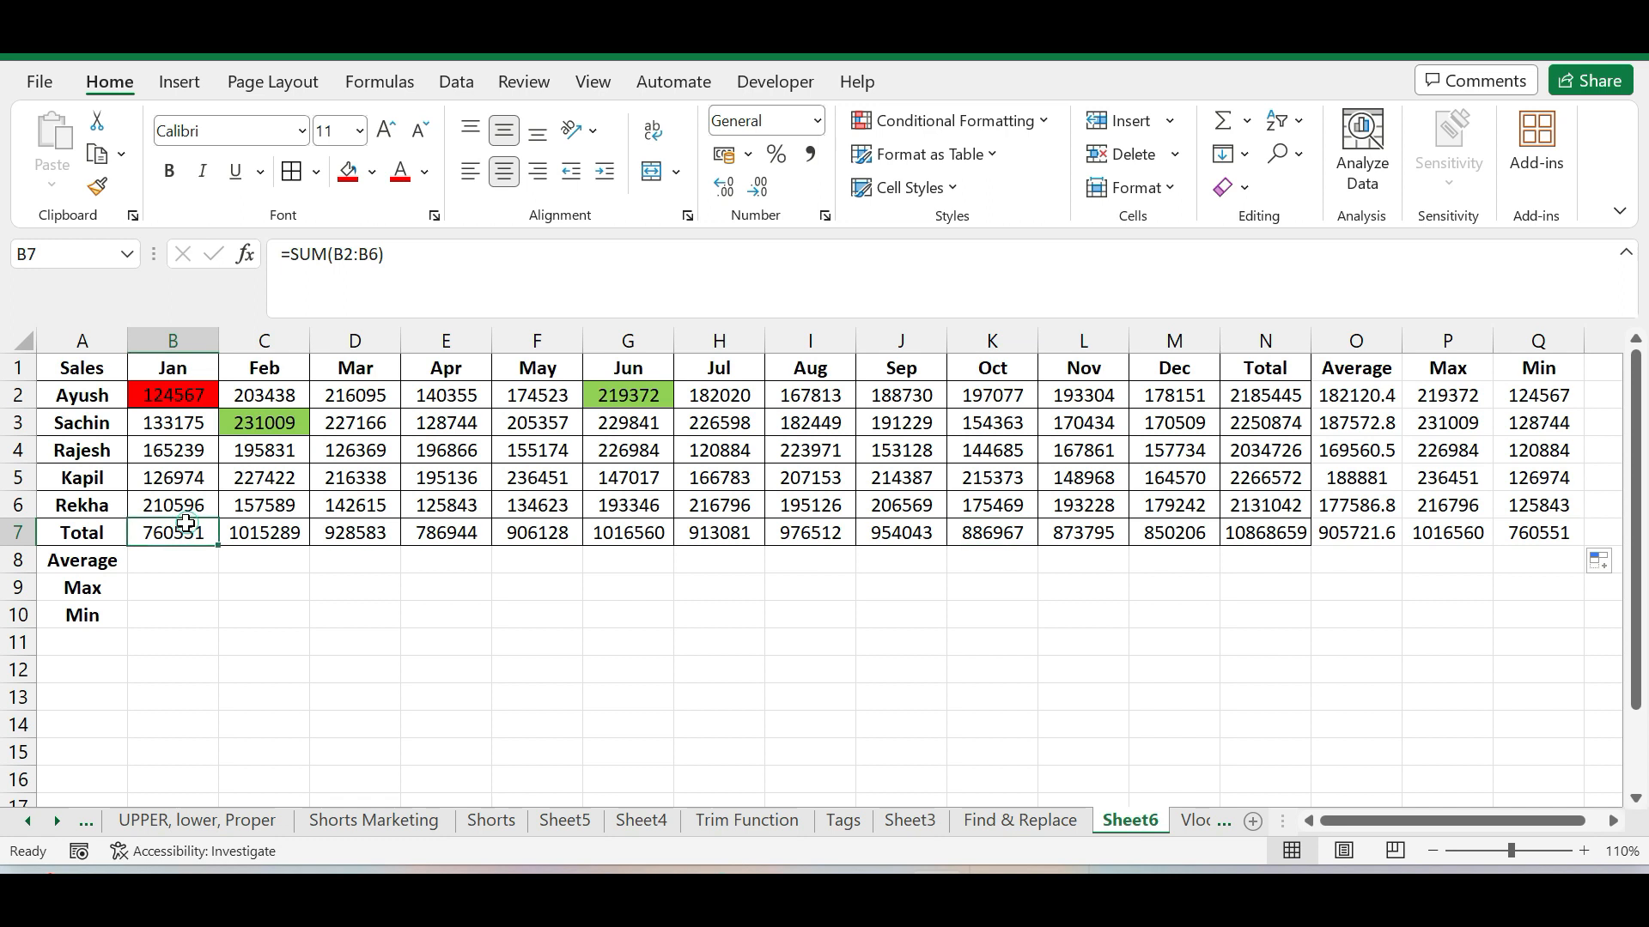
pyautogui.click(1355, 670)
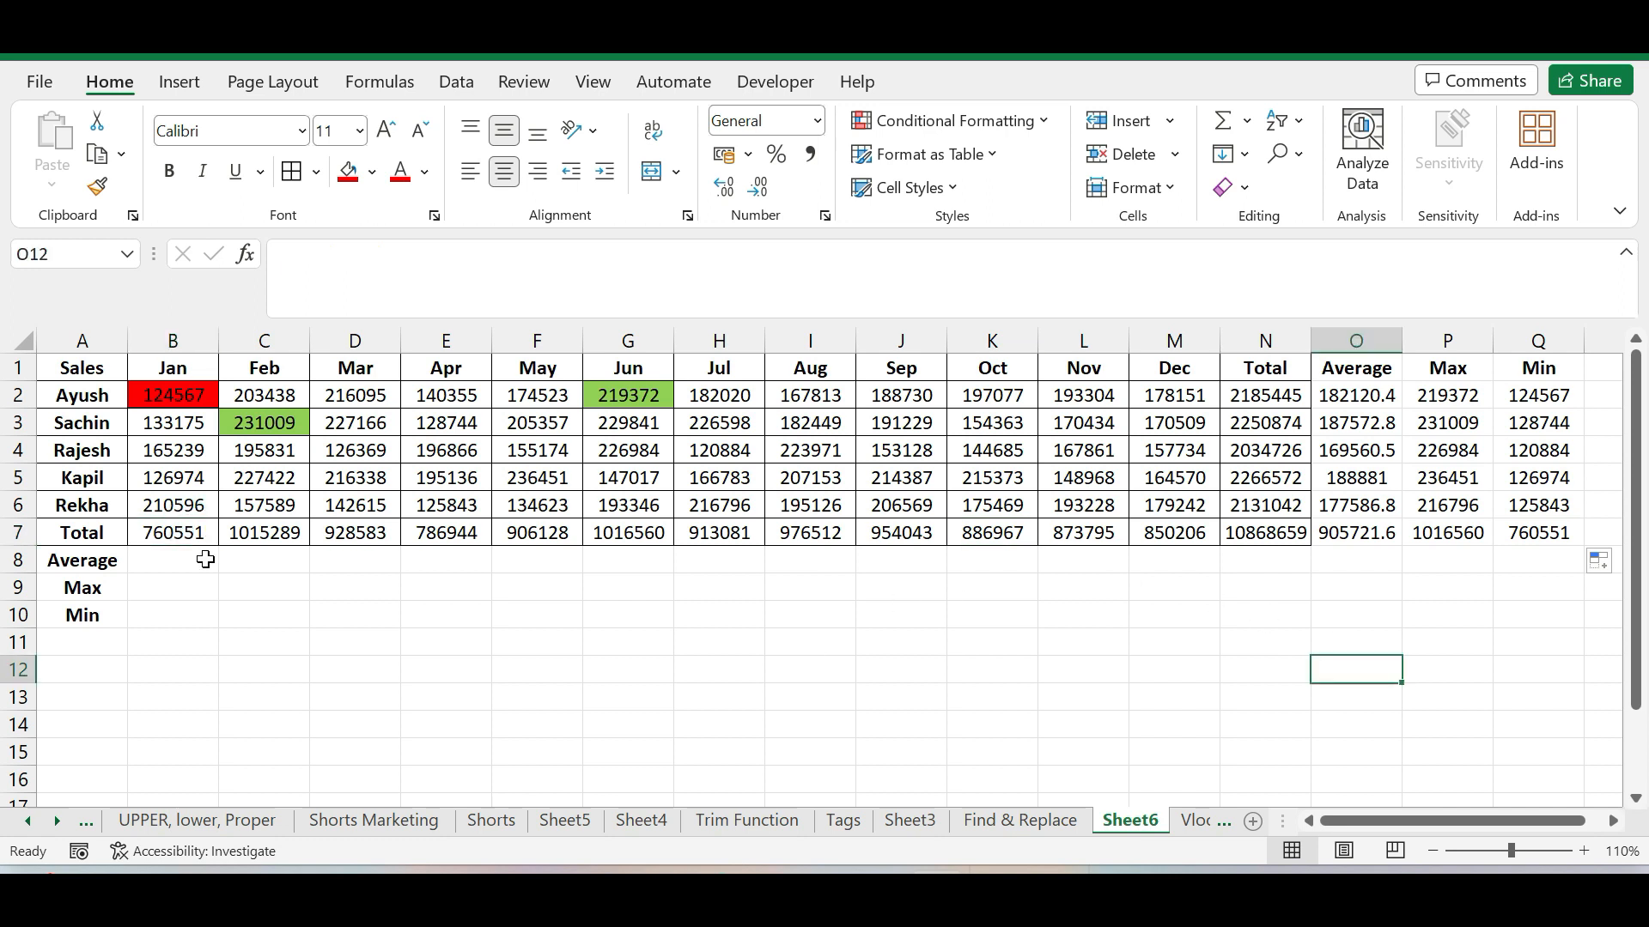
# Enter the formula =AVERAGE(B2:B6) in cell B8 to get the average January sales across the salespeople
pyautogui.click(206, 560)
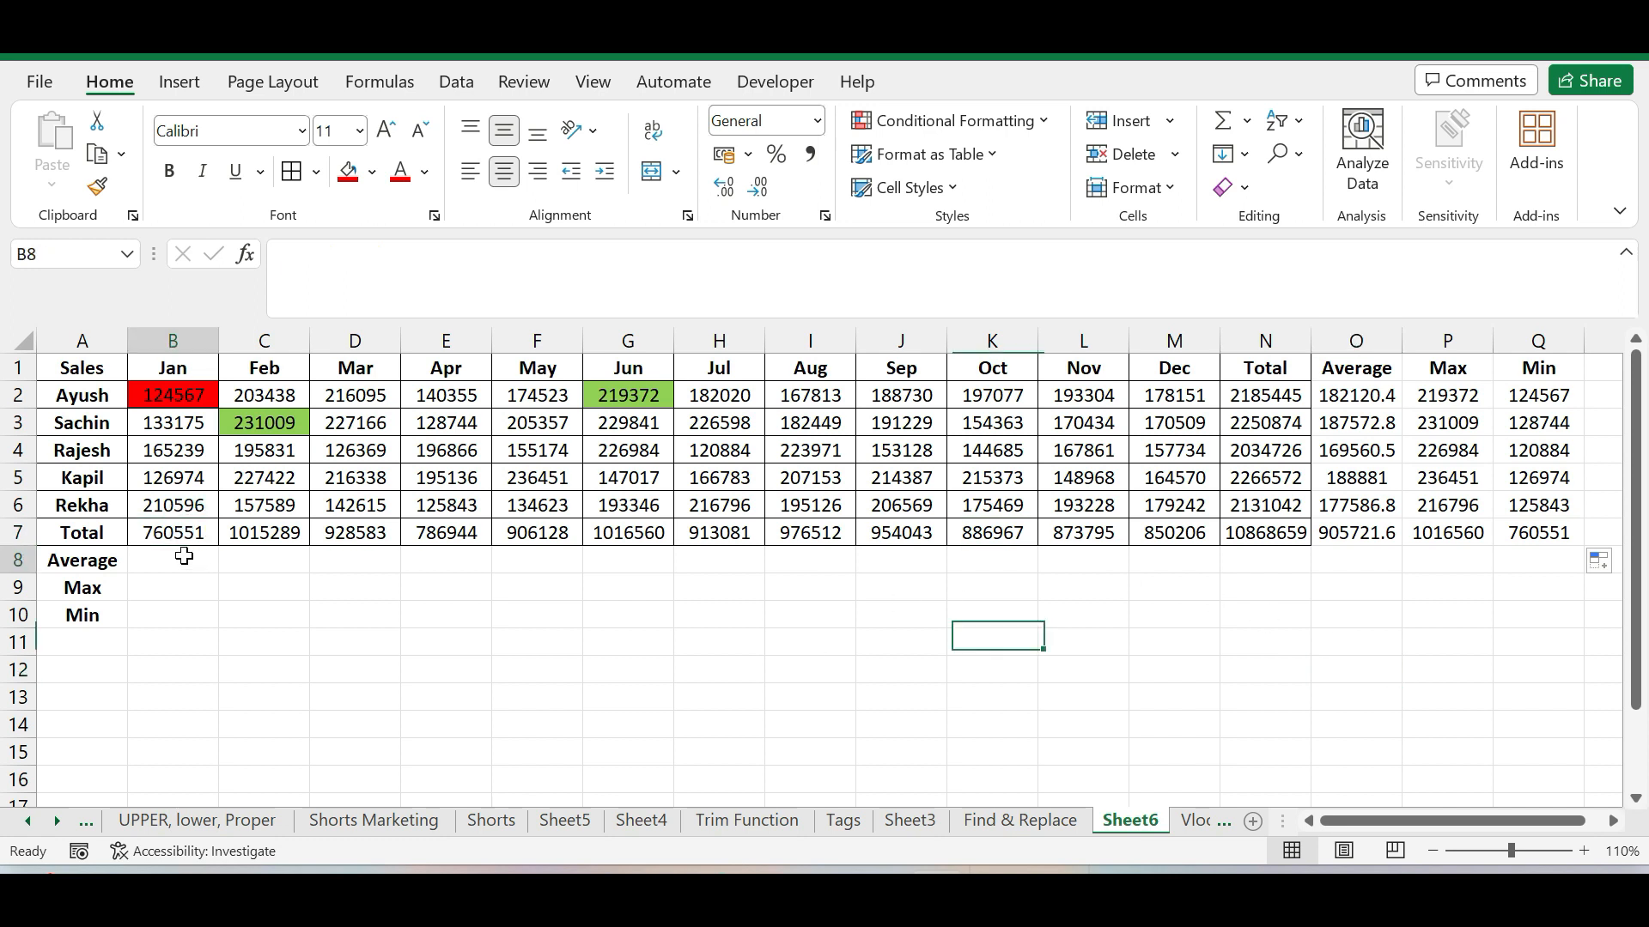
pyautogui.write('=')
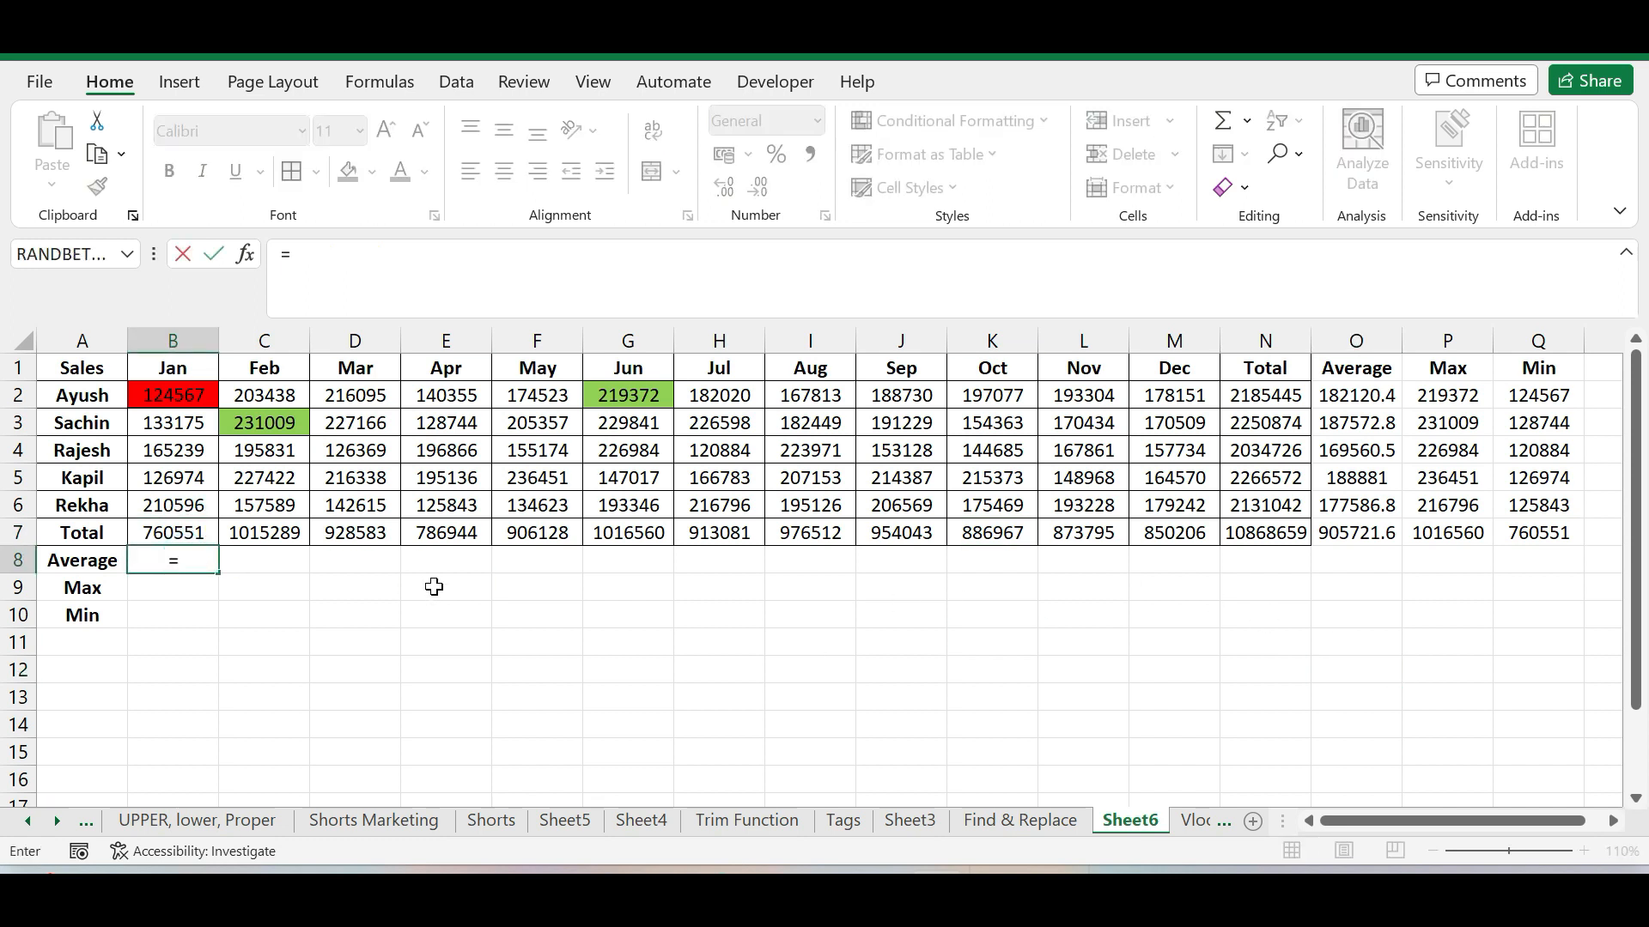
pyautogui.write('av')
pyautogui.click(228, 608)
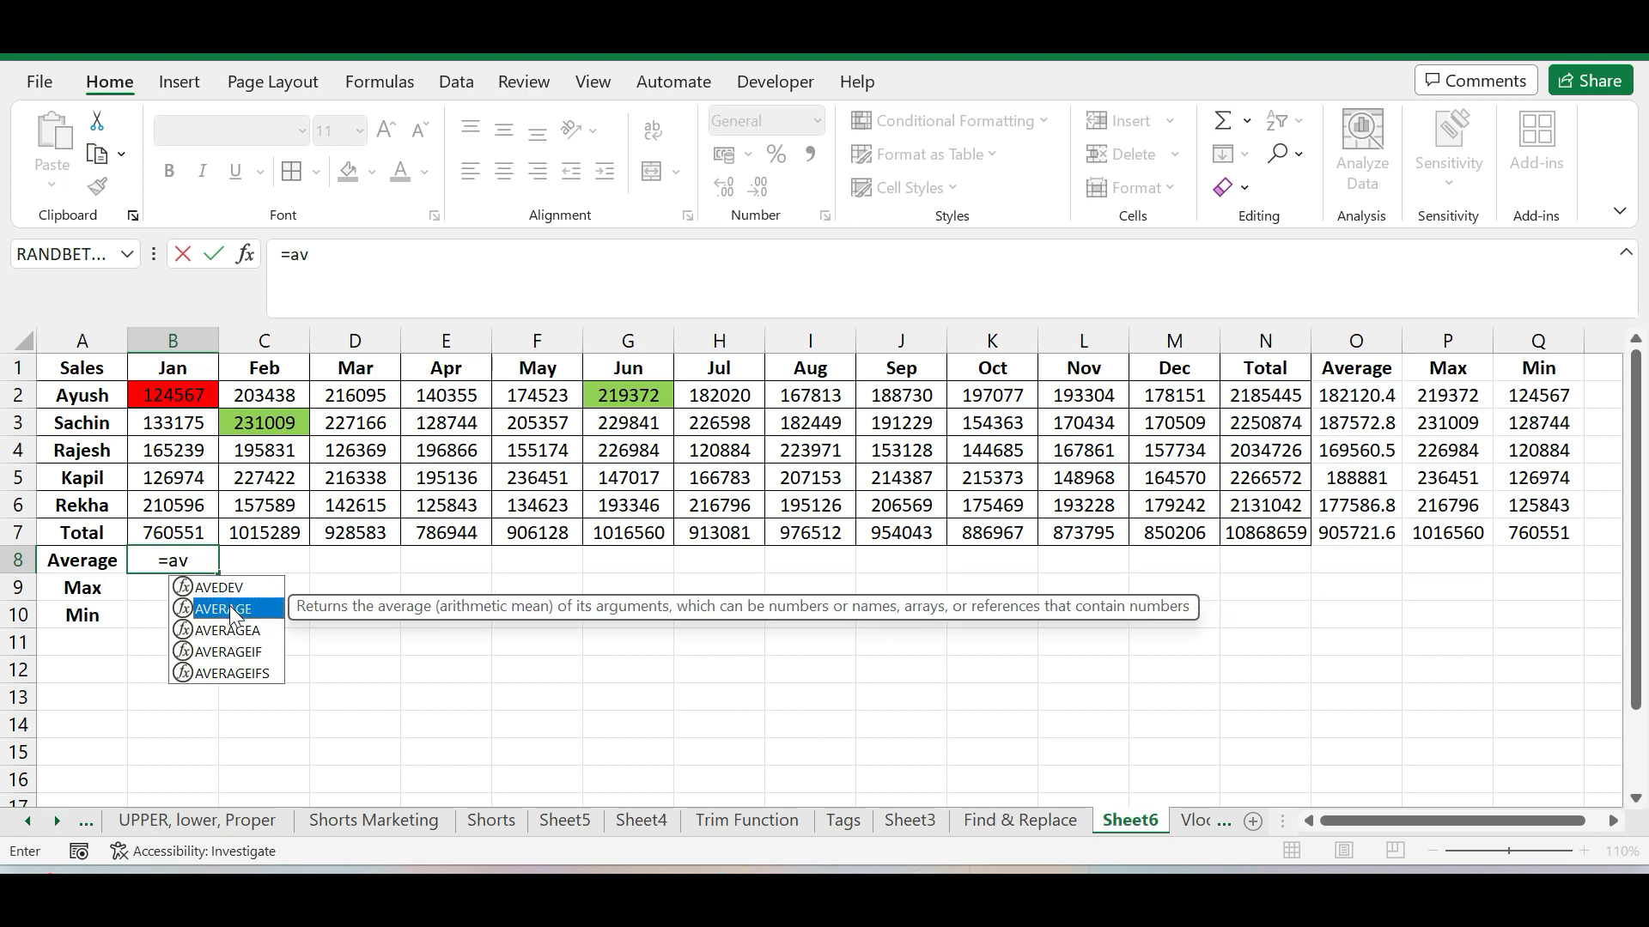
pyautogui.doubleClick(227, 609)
pyautogui.moveTo(191, 397); pyautogui.dragTo(184, 513)
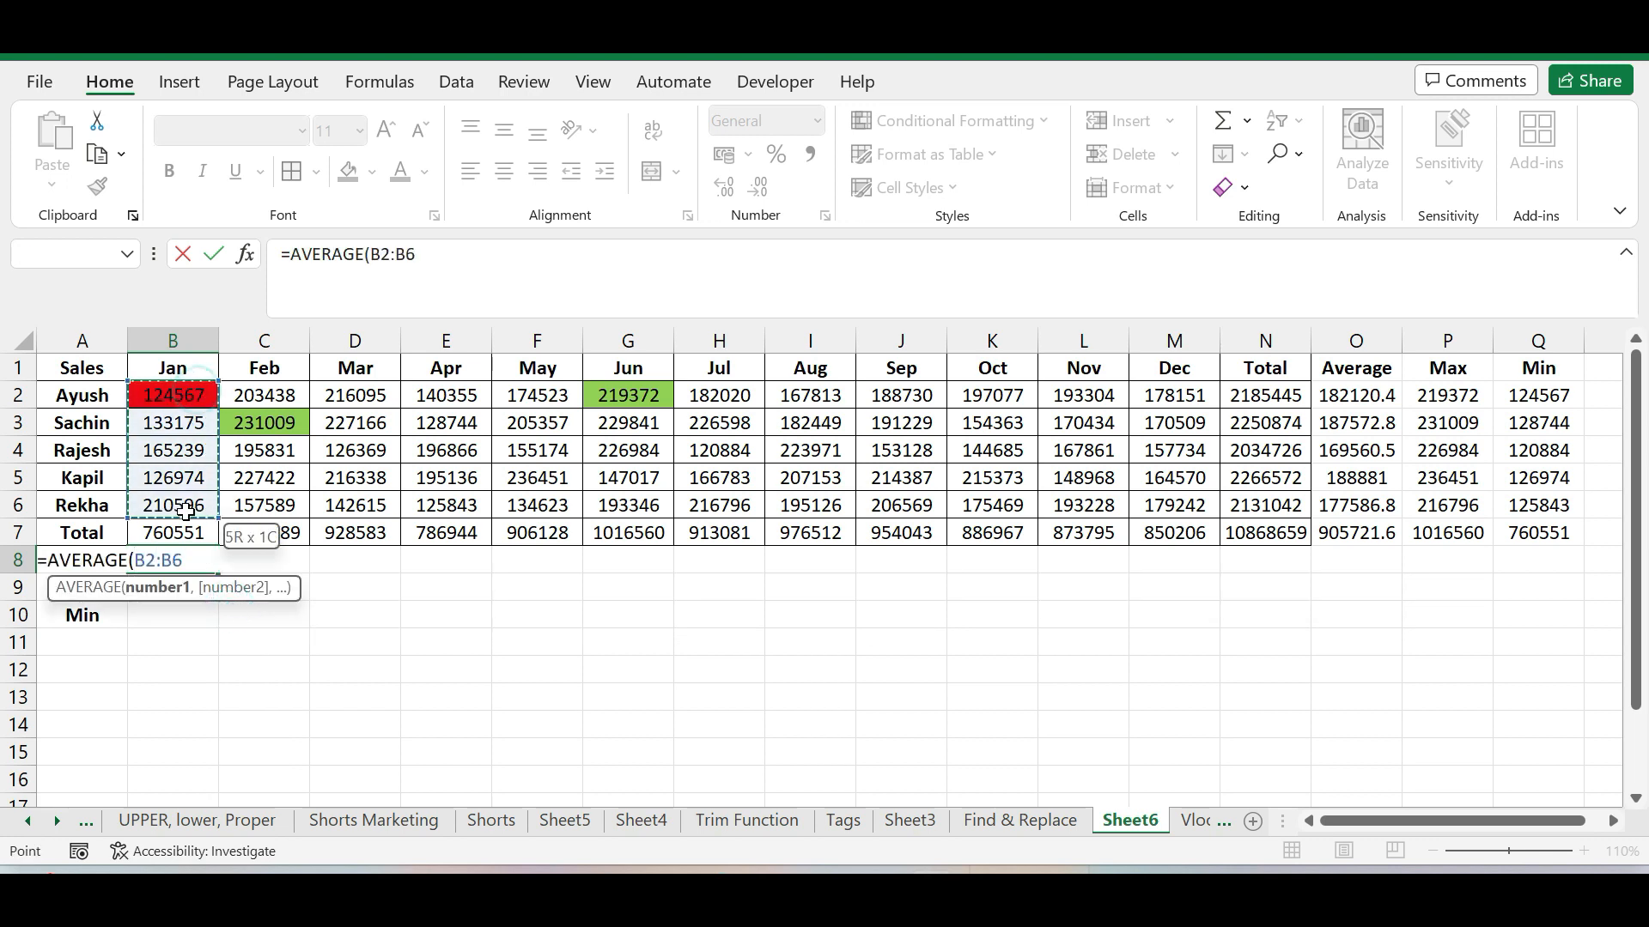
pyautogui.press('Return')
# Copy the AVERAGE formula from B8 across the Average row through the Total column in N8
pyautogui.click(201, 562)
pyautogui.moveTo(218, 573); pyautogui.dragTo(1337, 585)
pyautogui.click(809, 670)
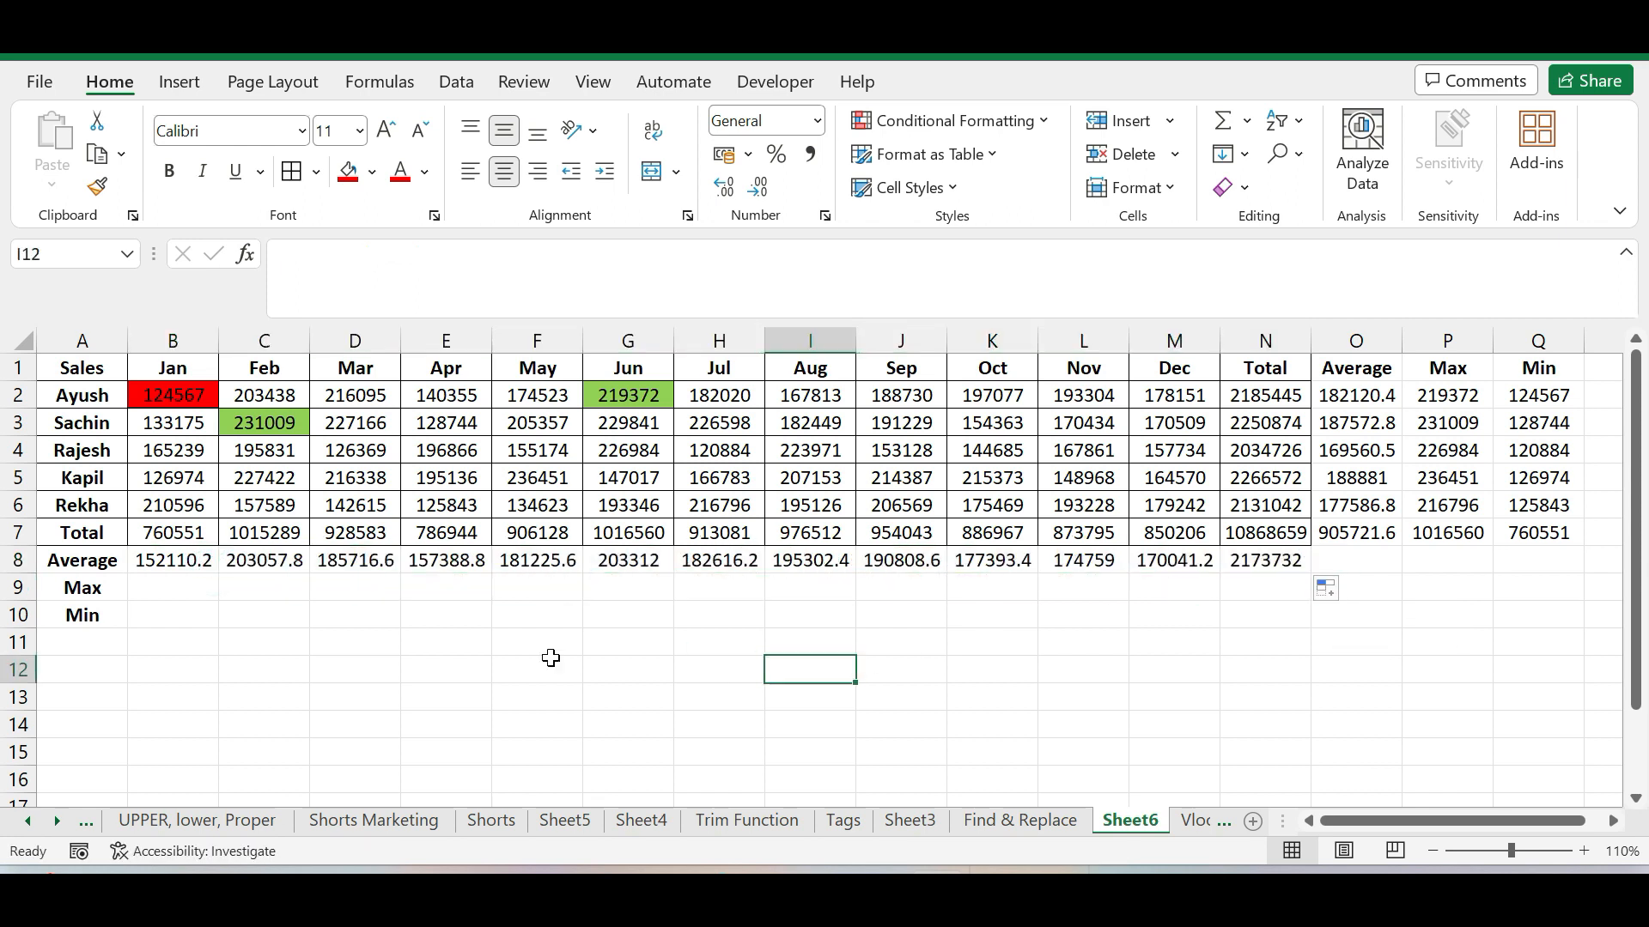
# Examine the Max and Min columns and several individual monthly sales figures in the table
pyautogui.click(173, 581)
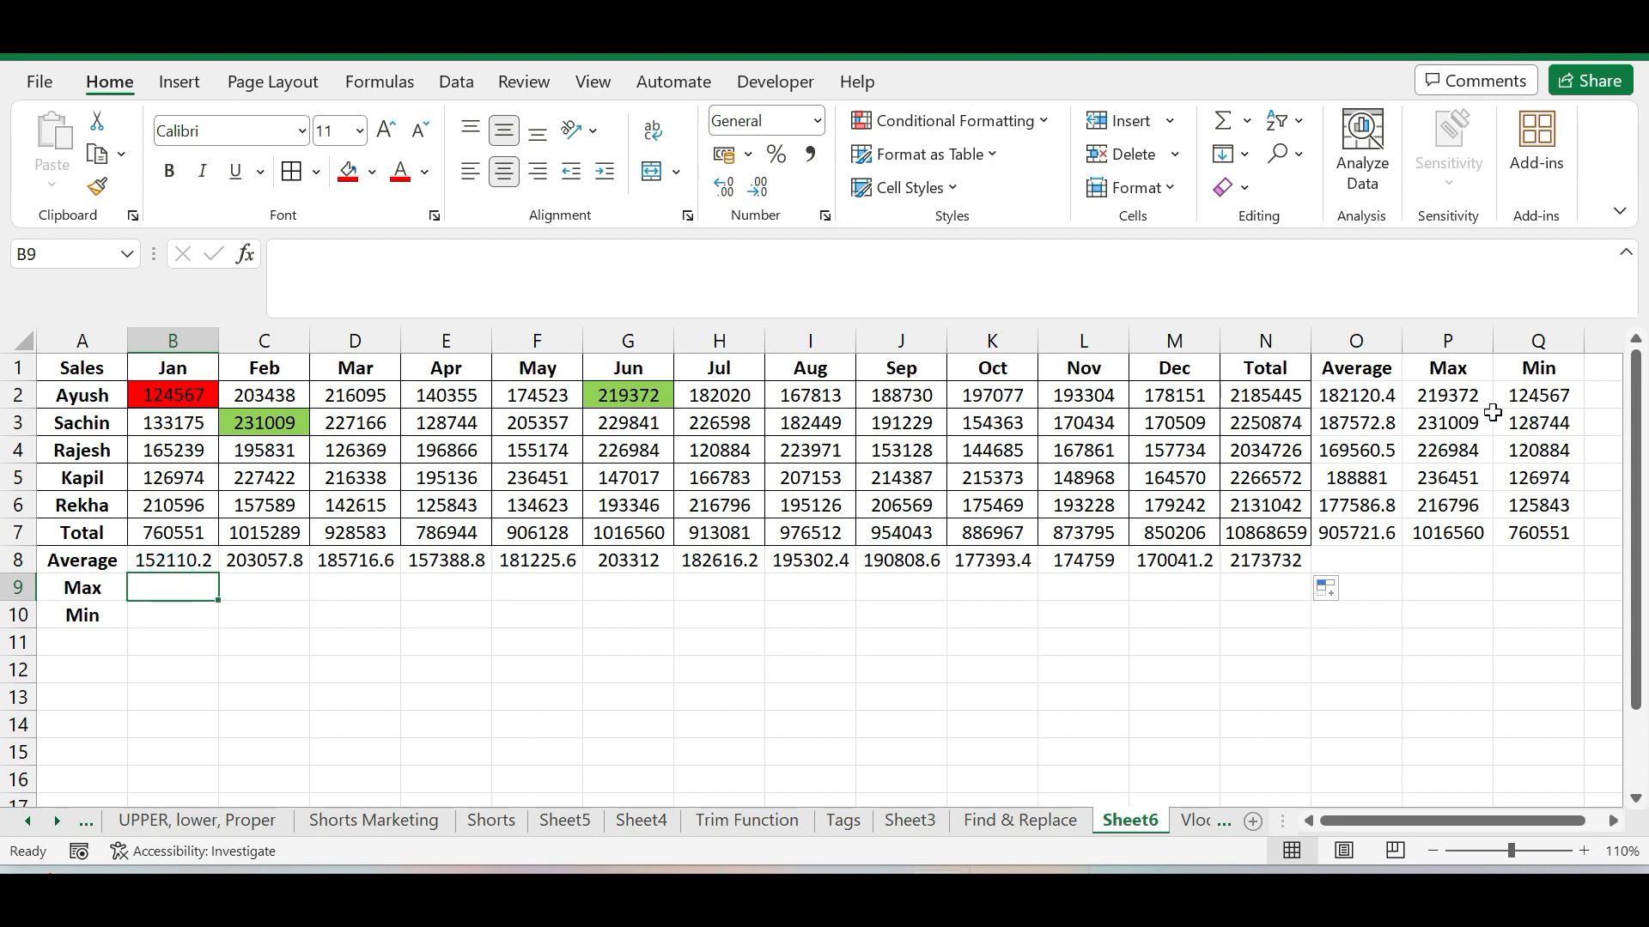
pyautogui.moveTo(1433, 366); pyautogui.dragTo(1520, 563)
pyautogui.click(751, 617)
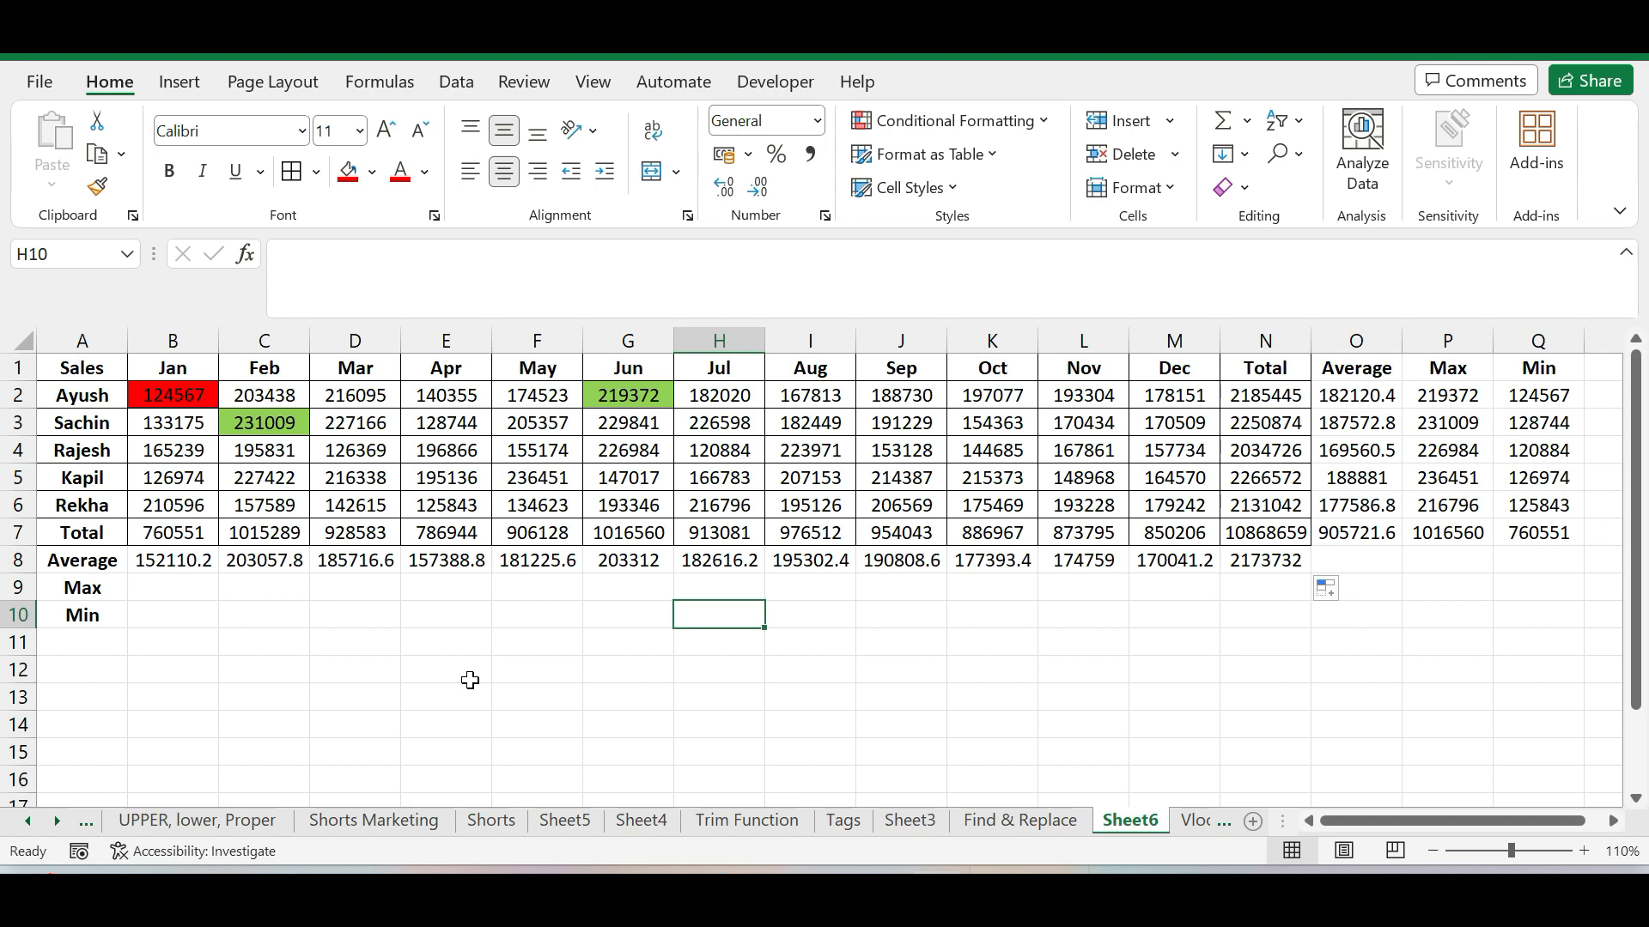
pyautogui.click(177, 394)
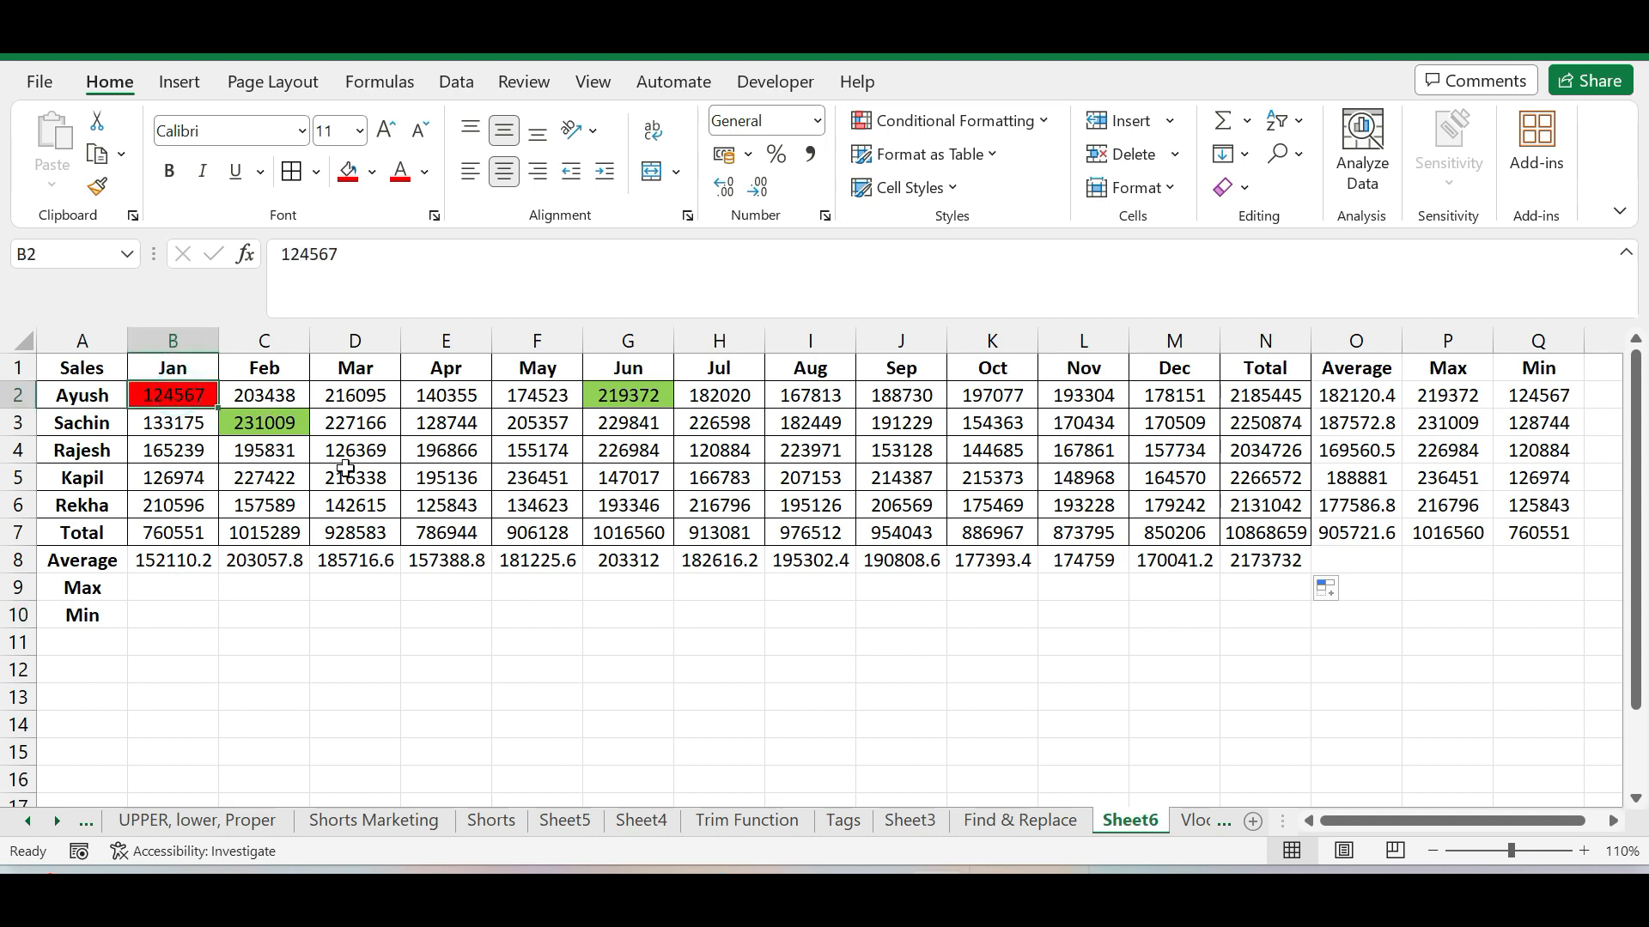
pyautogui.click(465, 451)
pyautogui.click(462, 477)
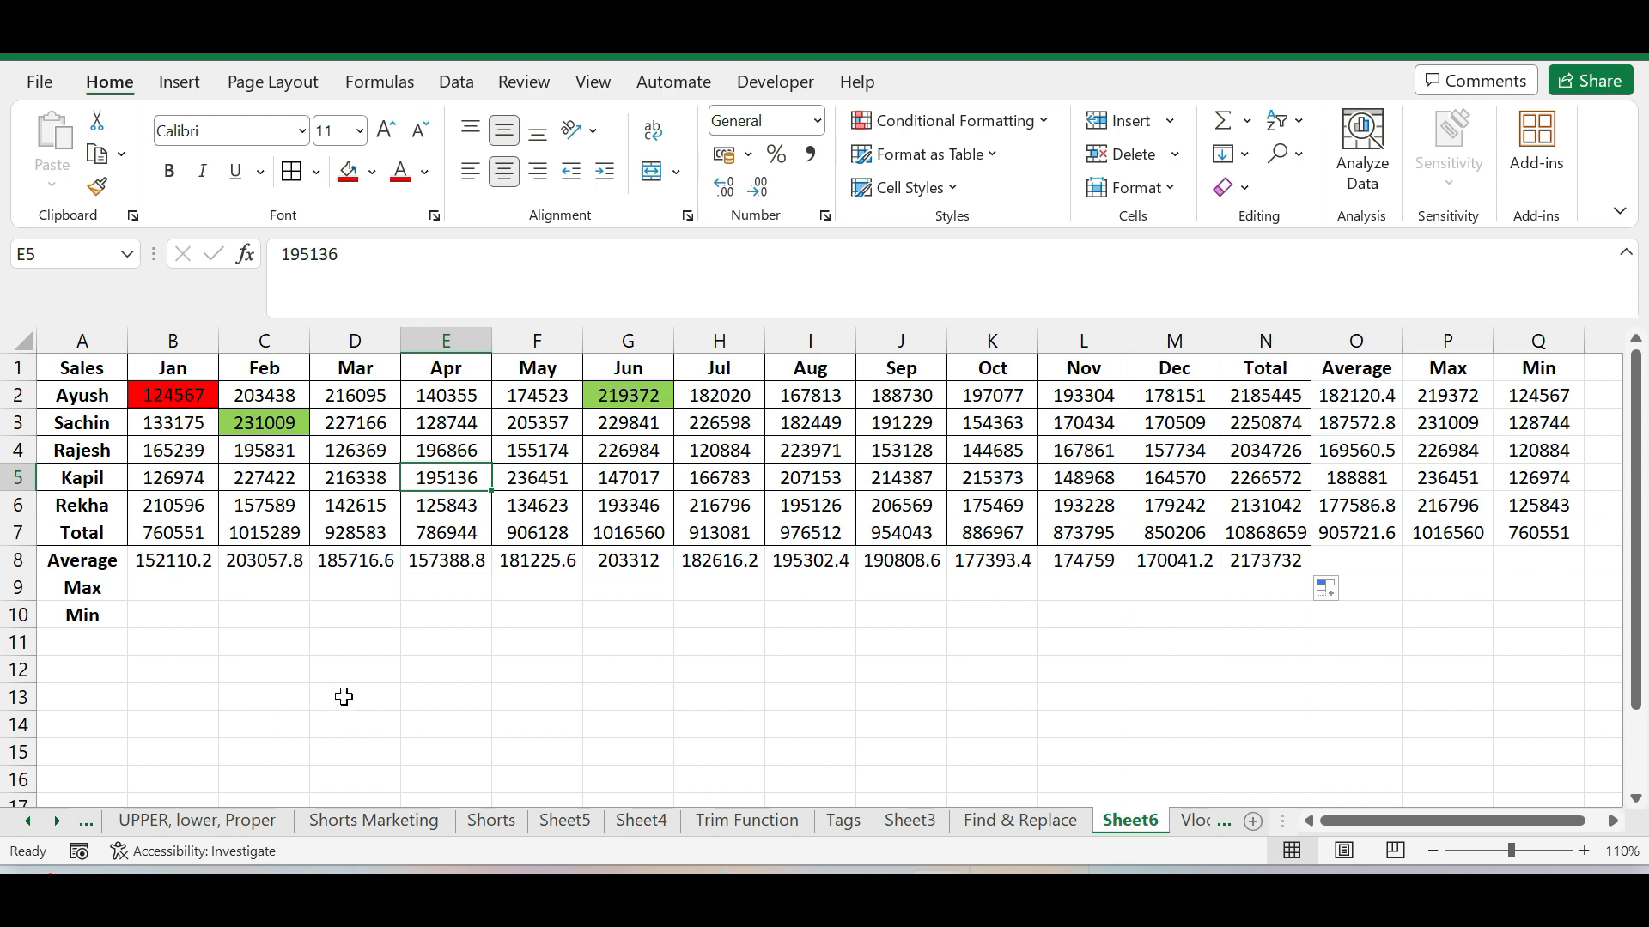
pyautogui.click(365, 644)
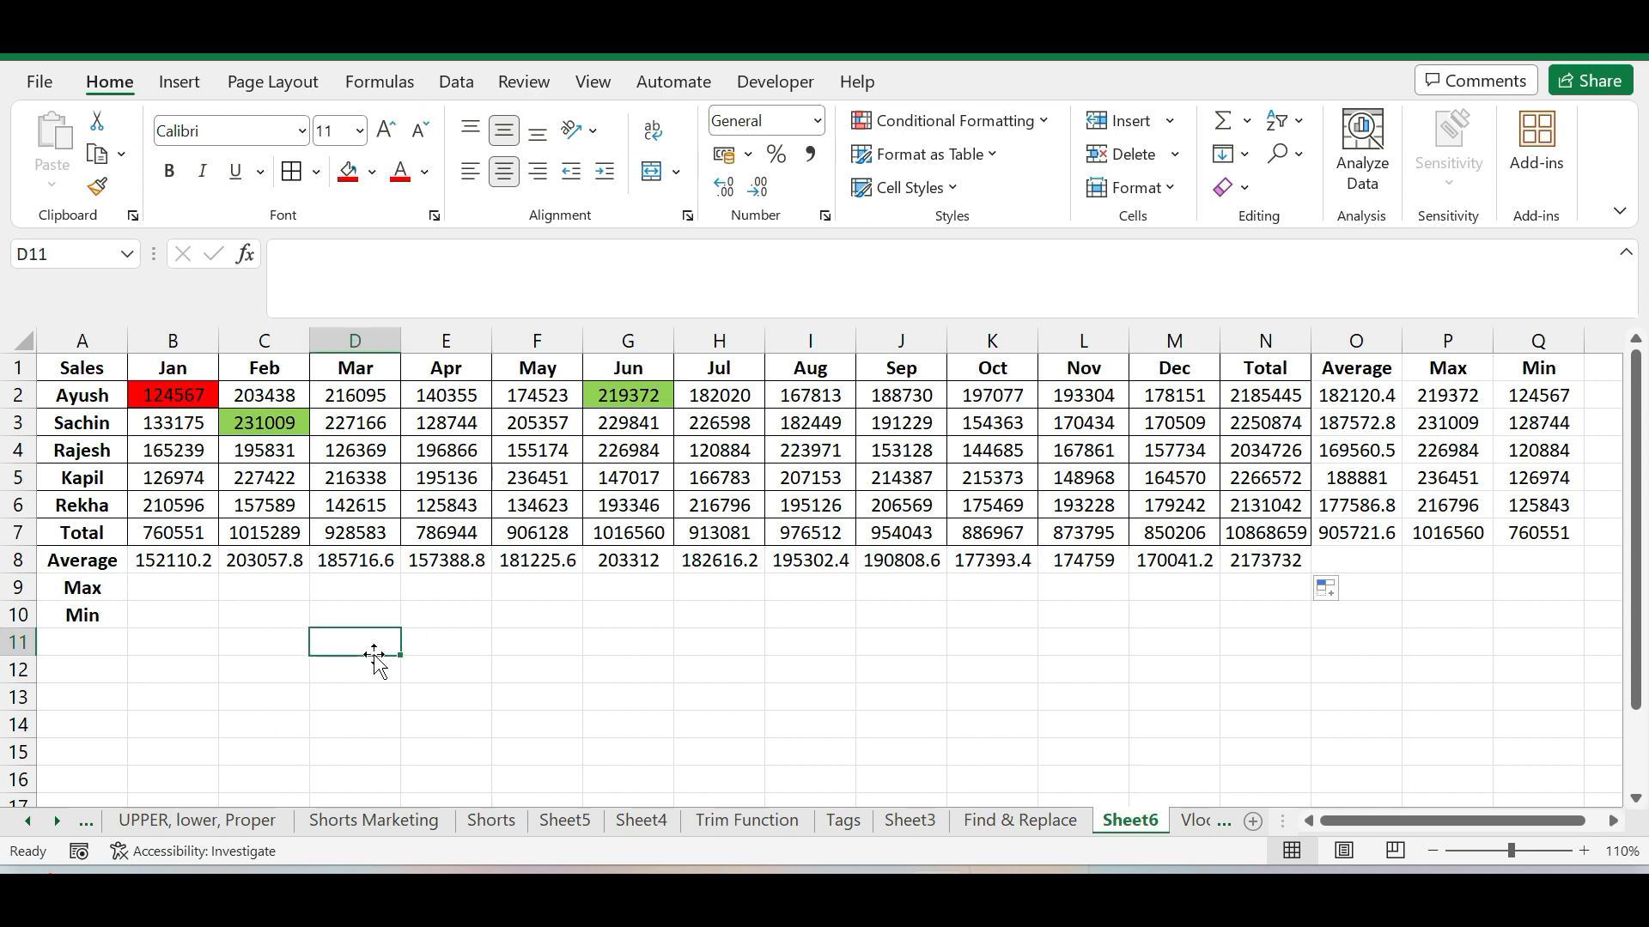
pyautogui.click(167, 393)
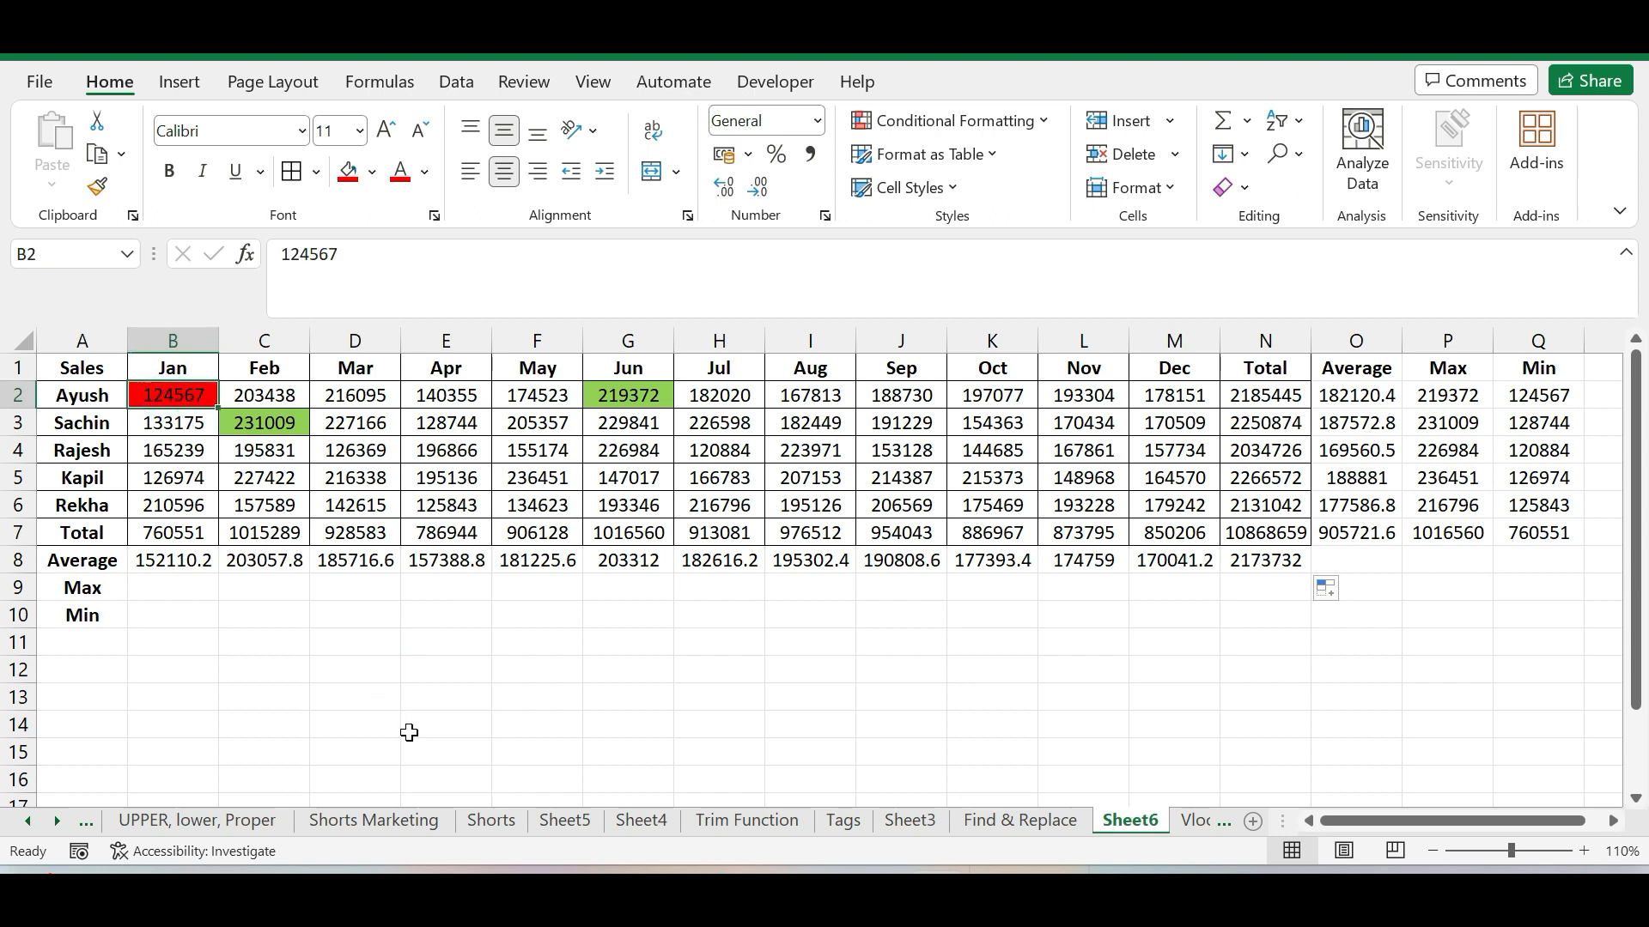
# Enter 100000 as a divisor in the empty cell D12 below the sales table
pyautogui.click(352, 665)
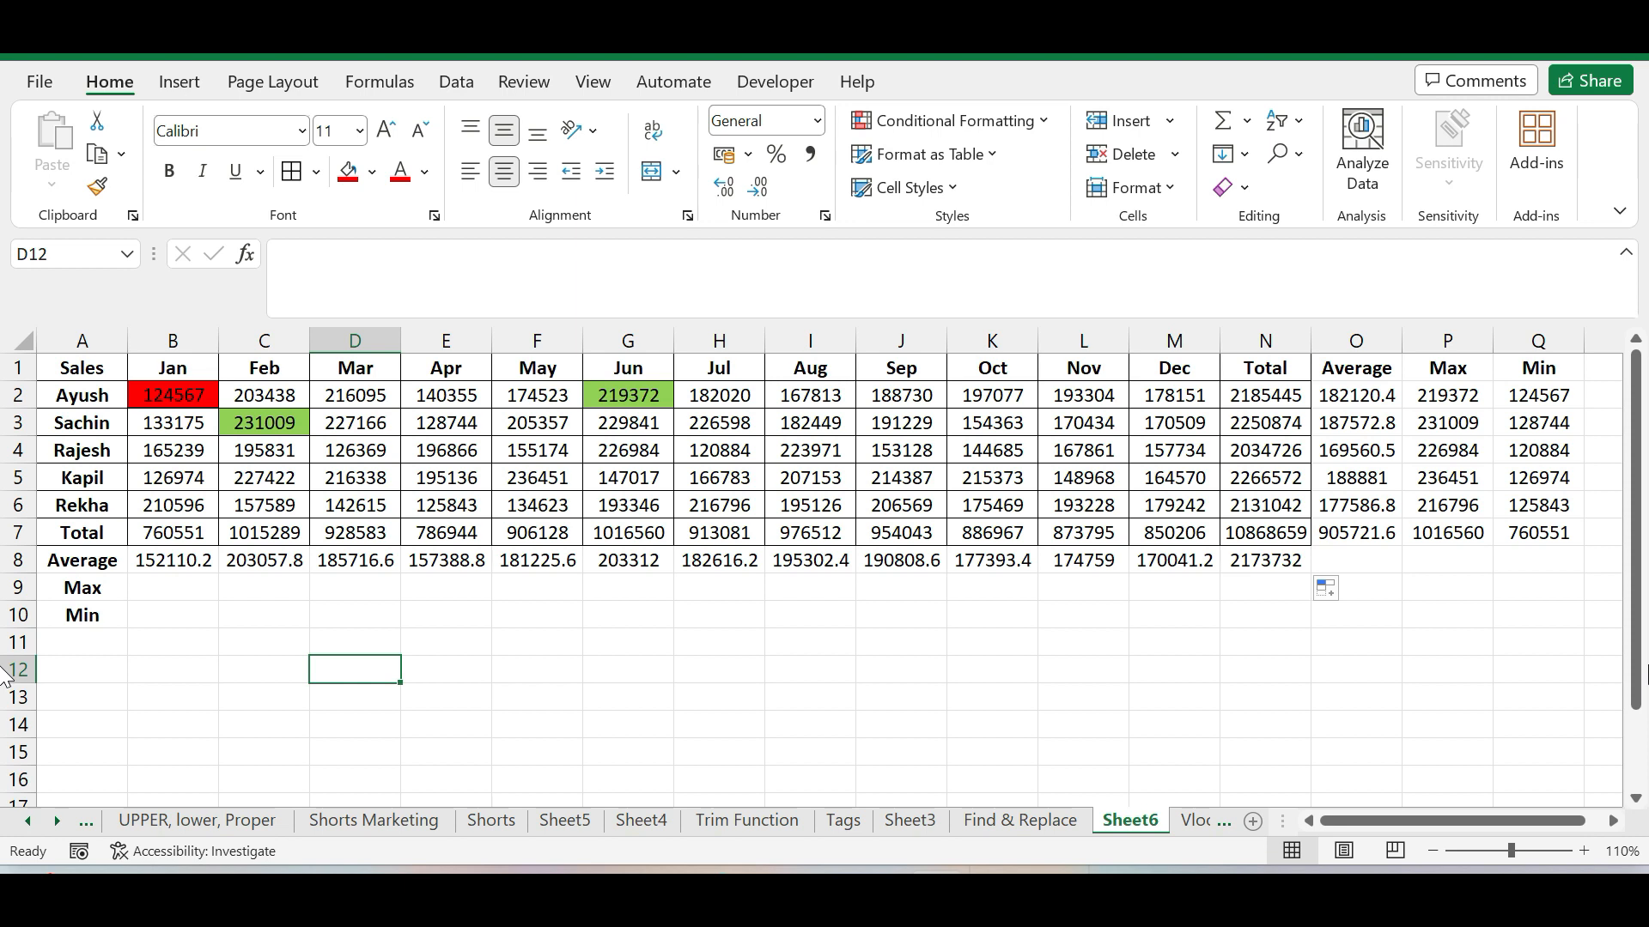
pyautogui.write('1000')
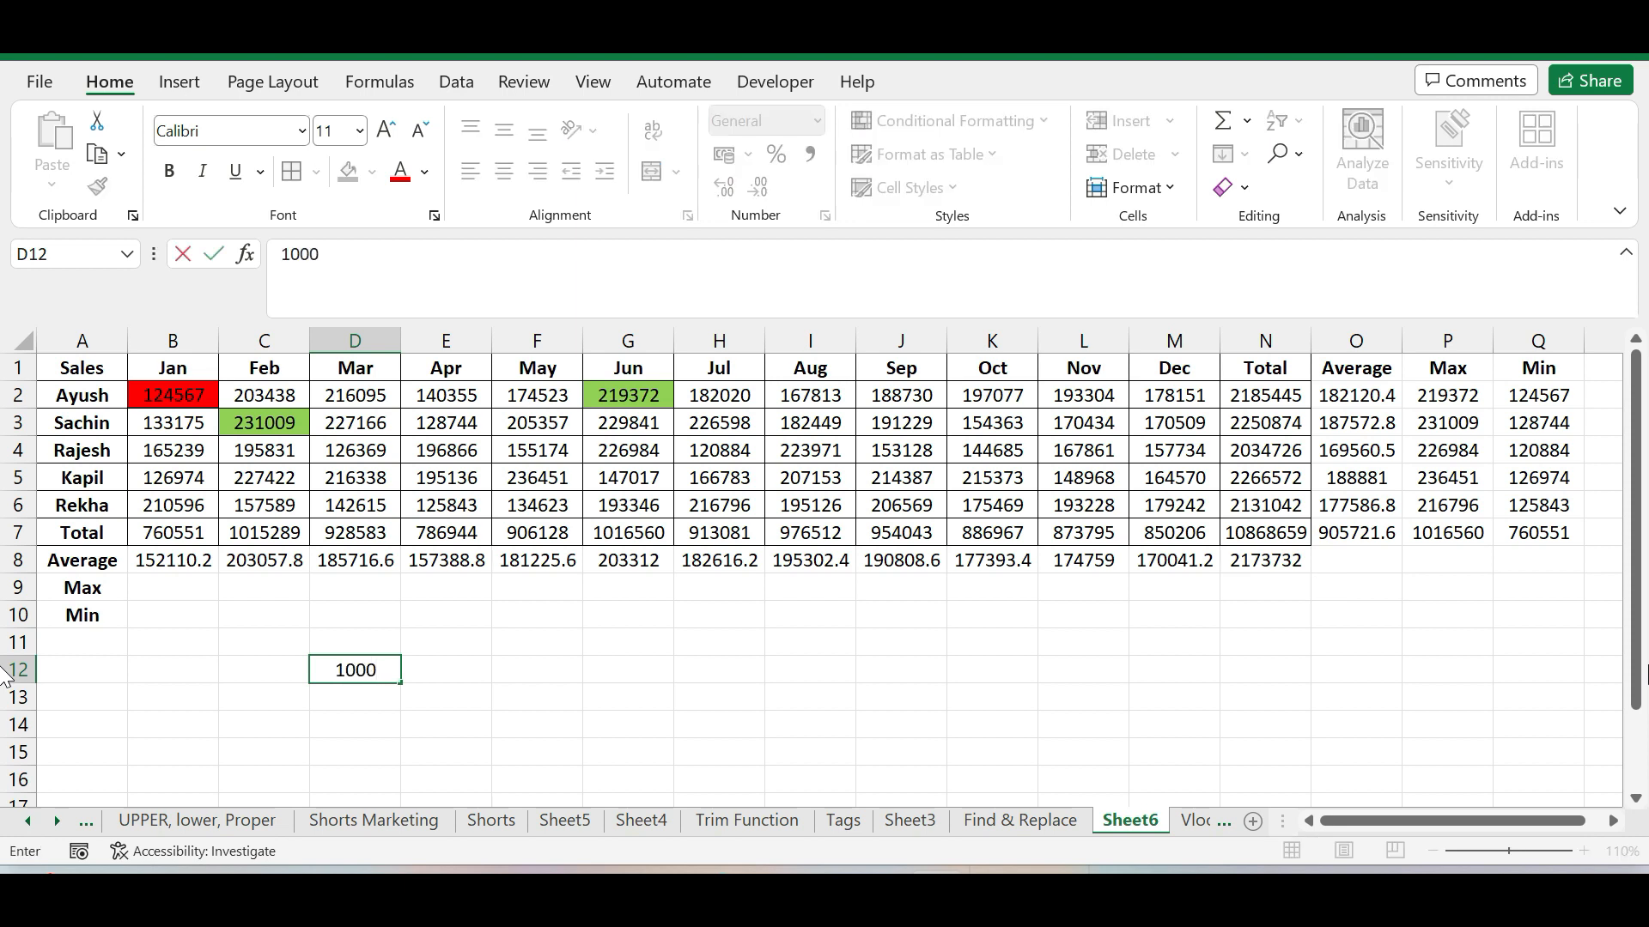
pyautogui.write('00')
pyautogui.hotkey('ctrl', 'Return')
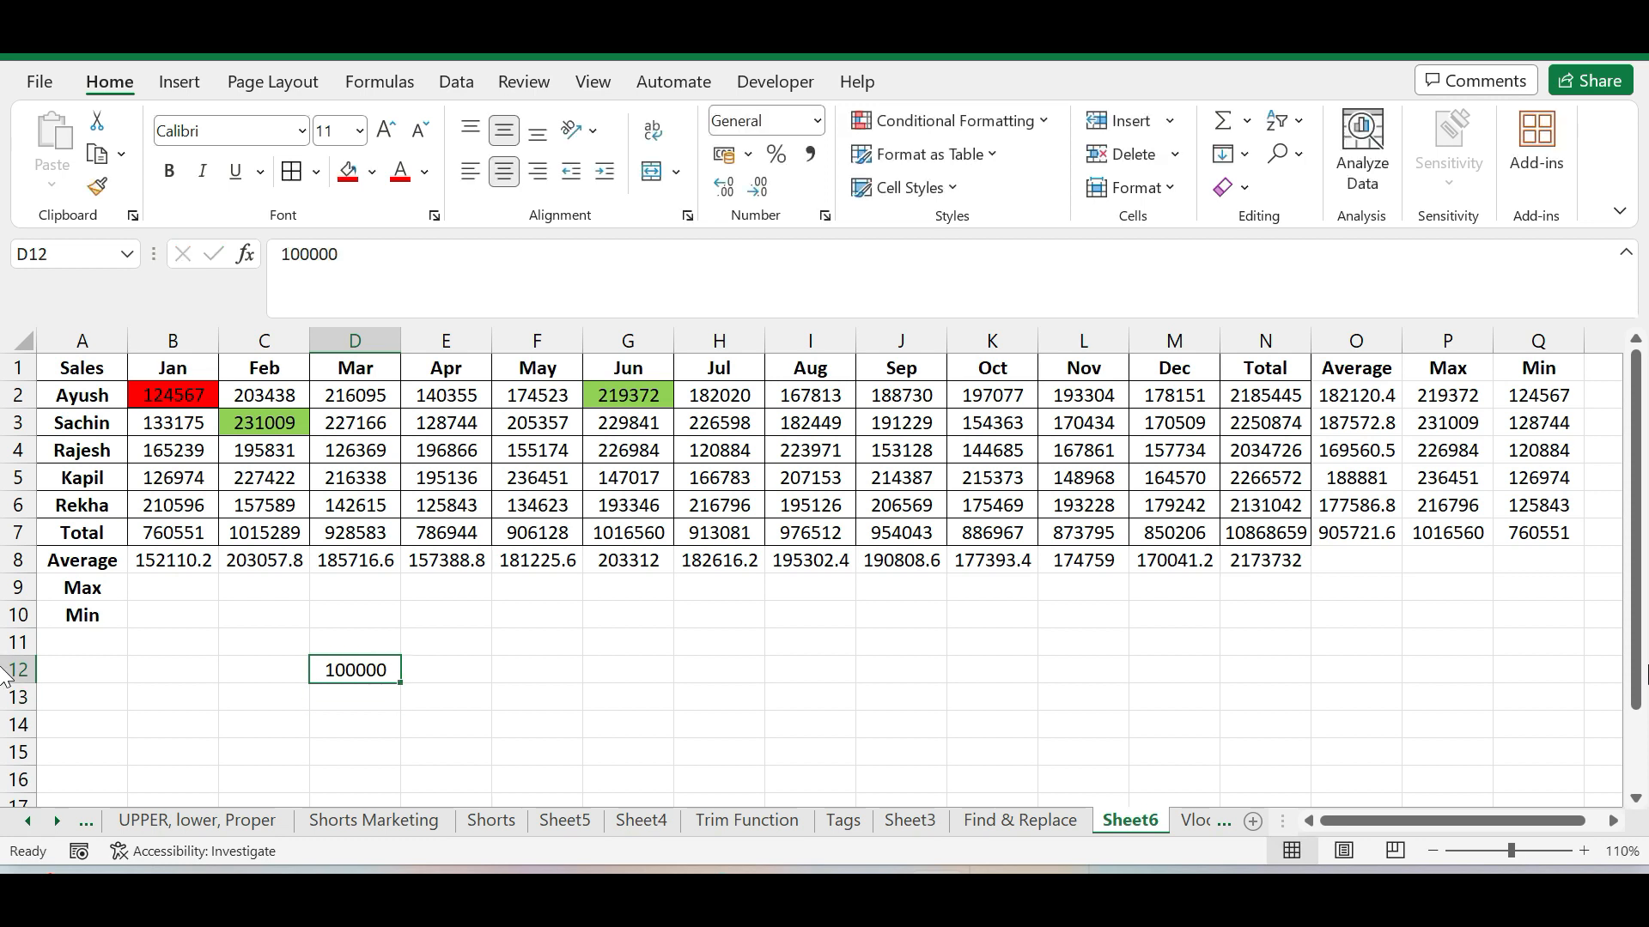
pyautogui.click(445, 724)
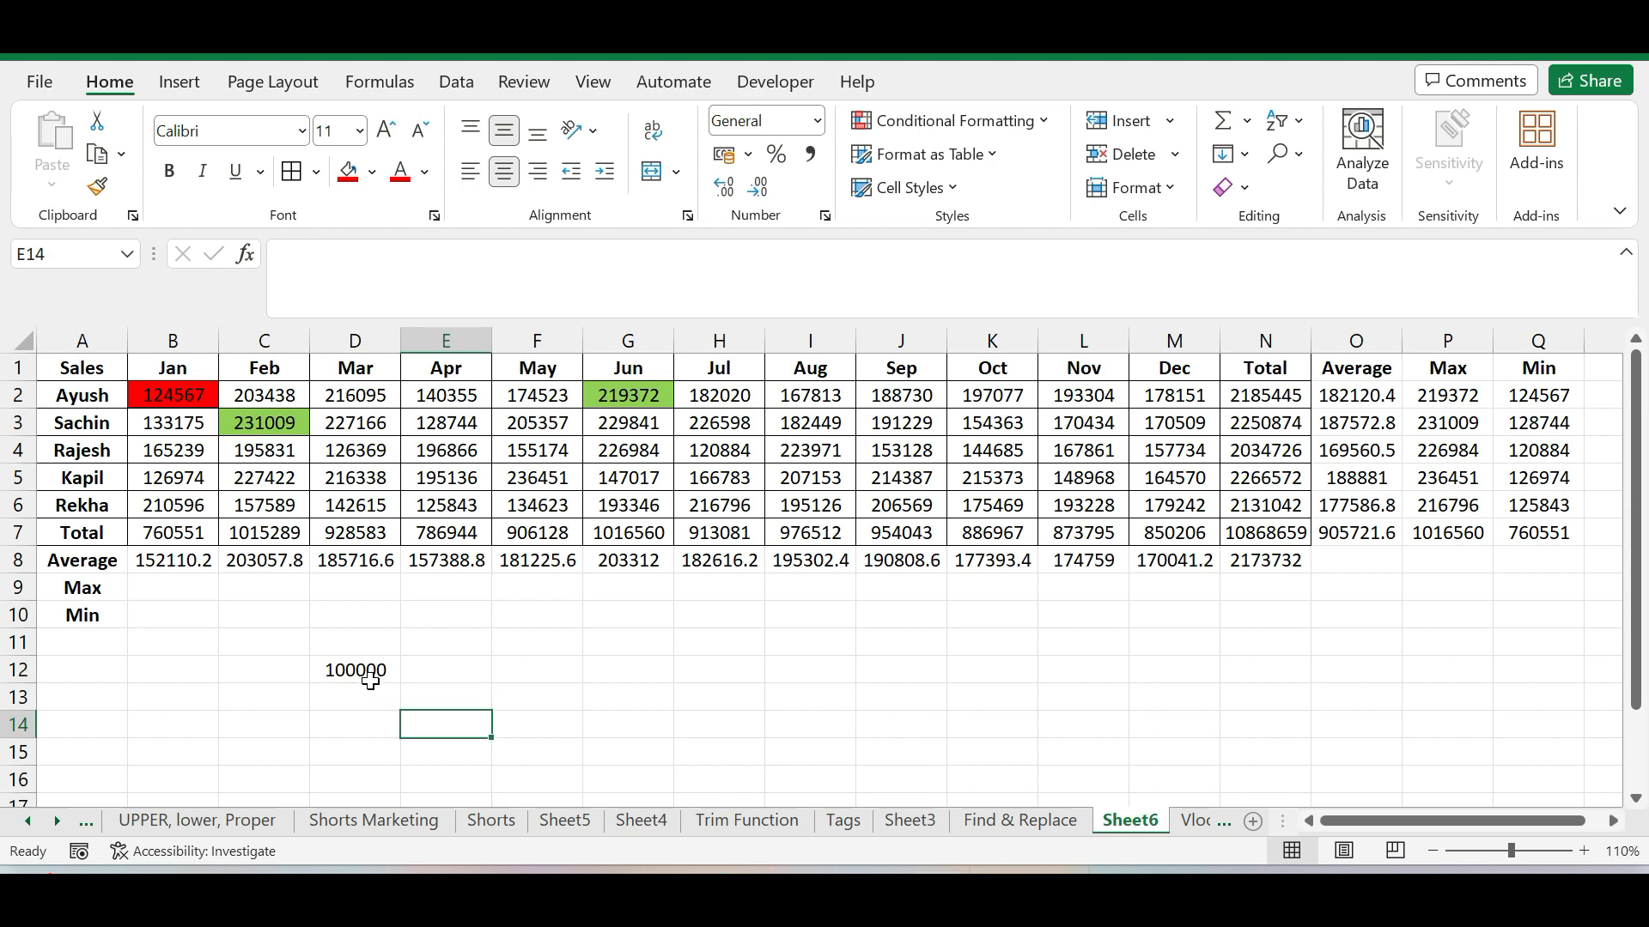
# Divide the values in B2:N6 by the 100000 in D12 using Paste Special with the Divide operation
pyautogui.click(368, 670)
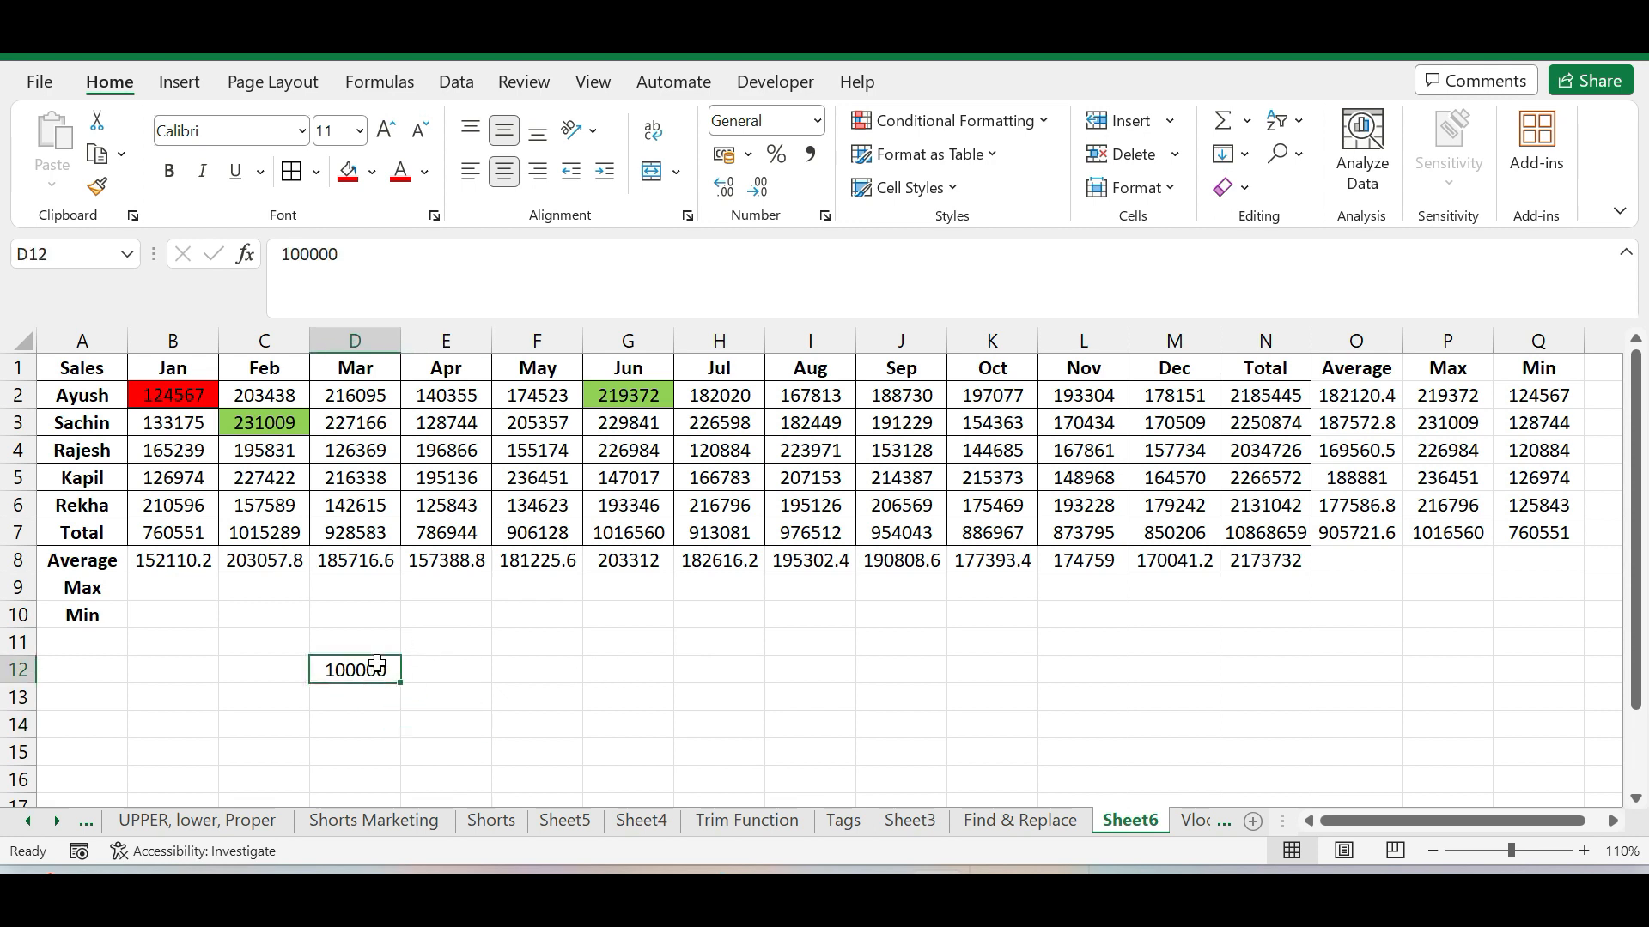
pyautogui.hotkey('ctrl', 'c')
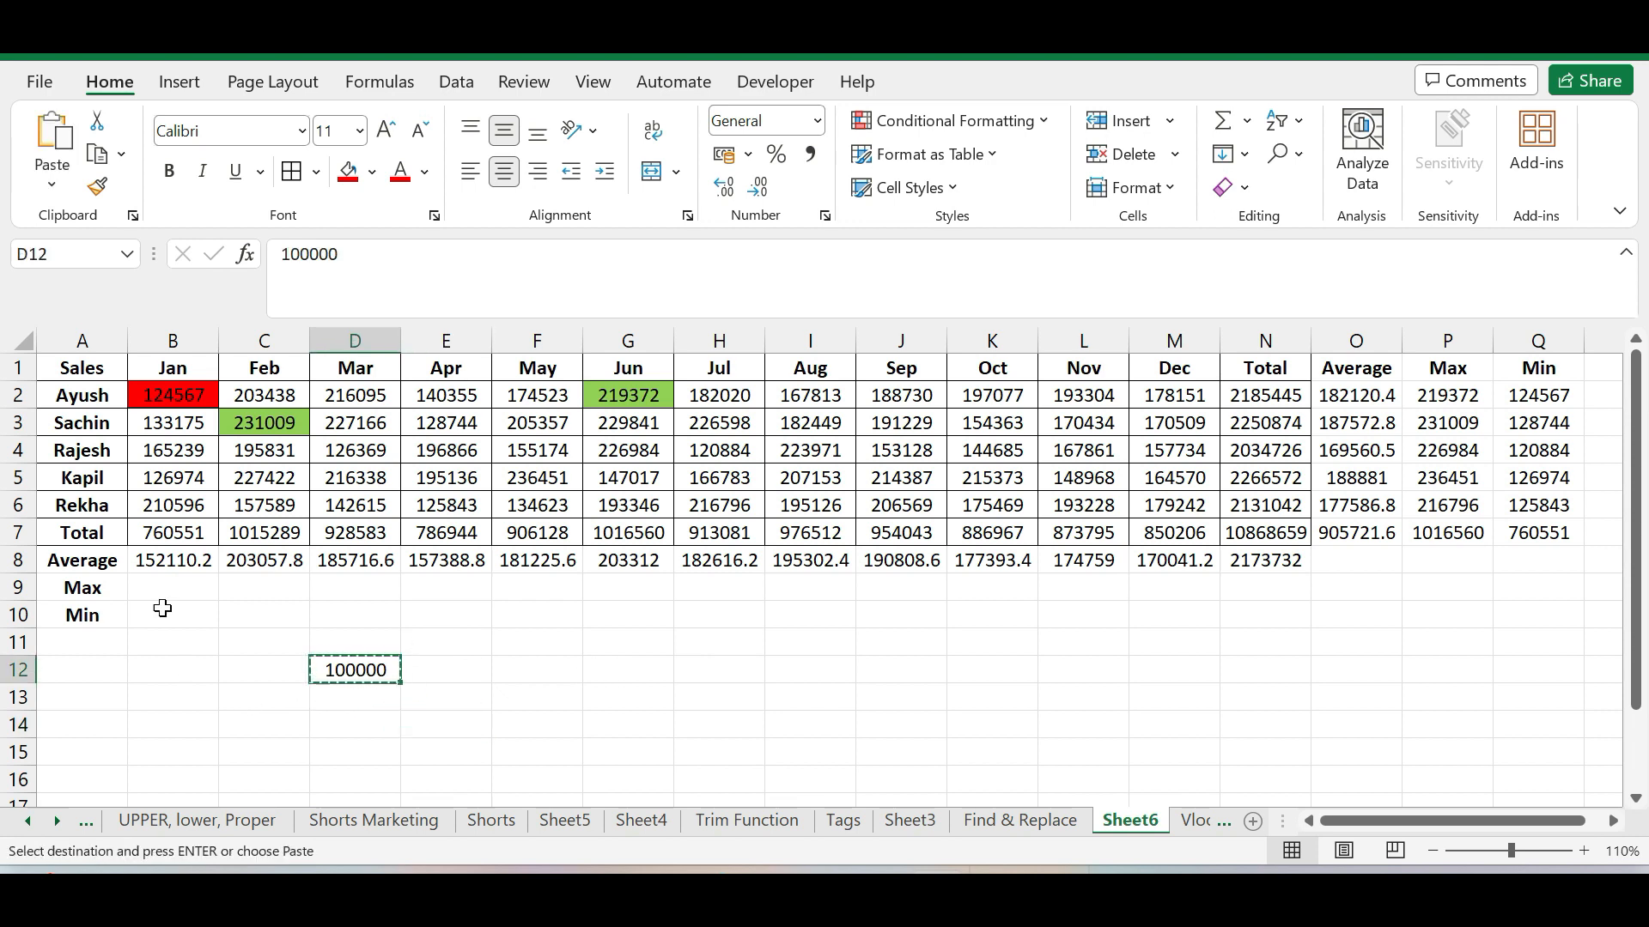
pyautogui.moveTo(164, 394); pyautogui.dragTo(1277, 526)
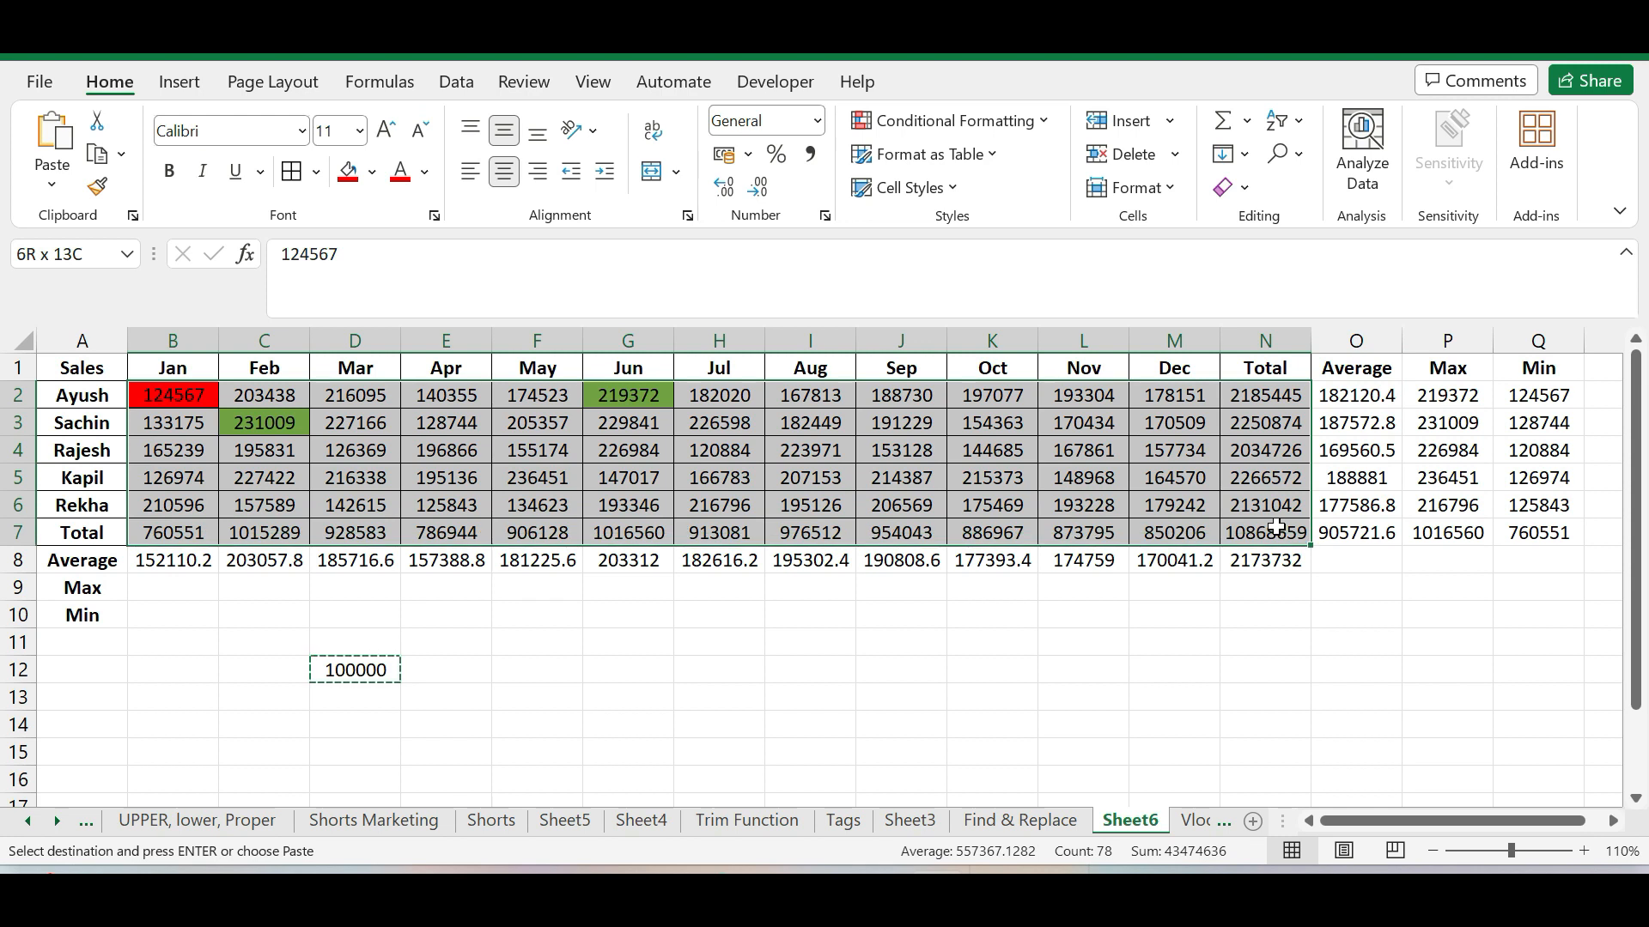
pyautogui.moveTo(1275, 526); pyautogui.dragTo(1262, 513)
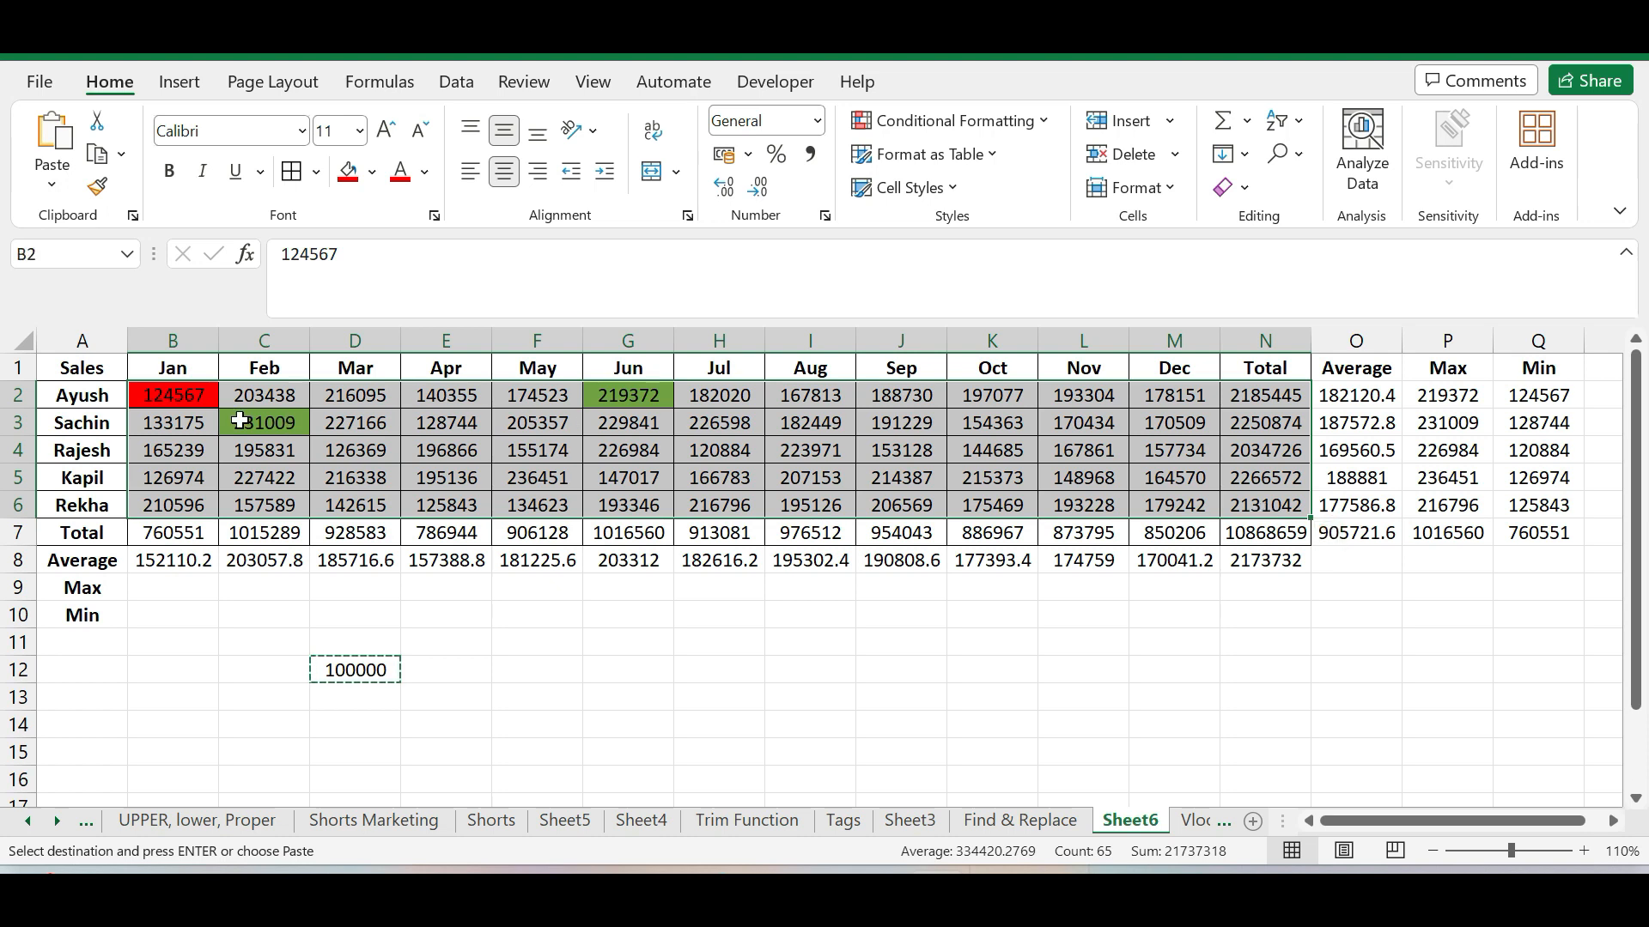
pyautogui.rightClick(184, 391)
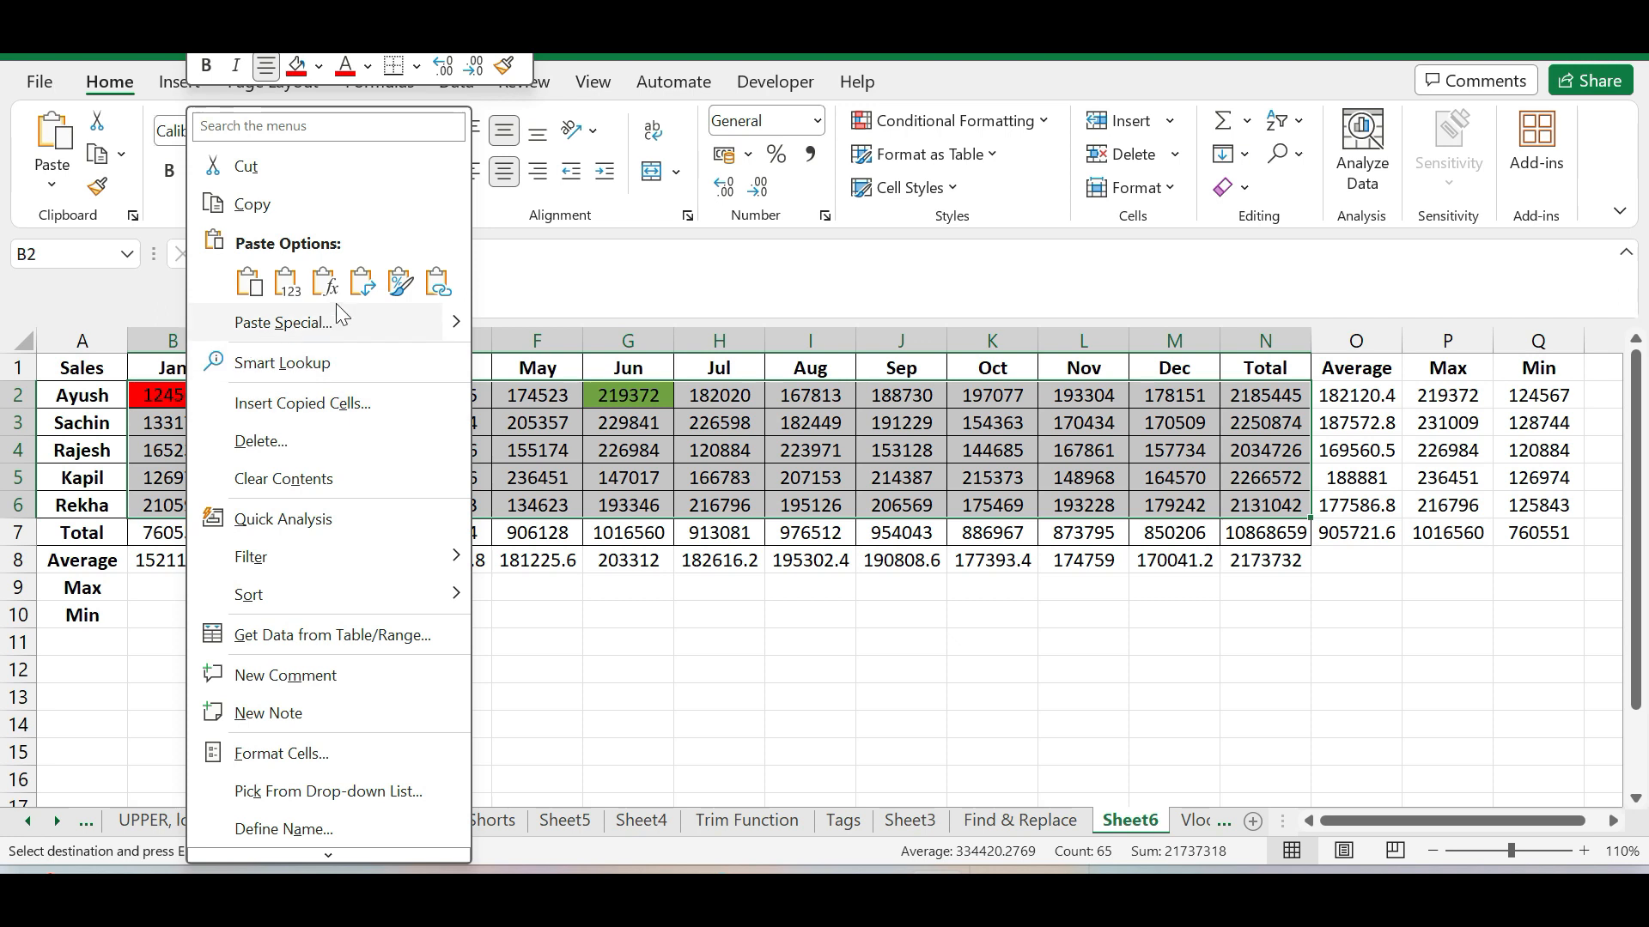
pyautogui.moveTo(460, 326)
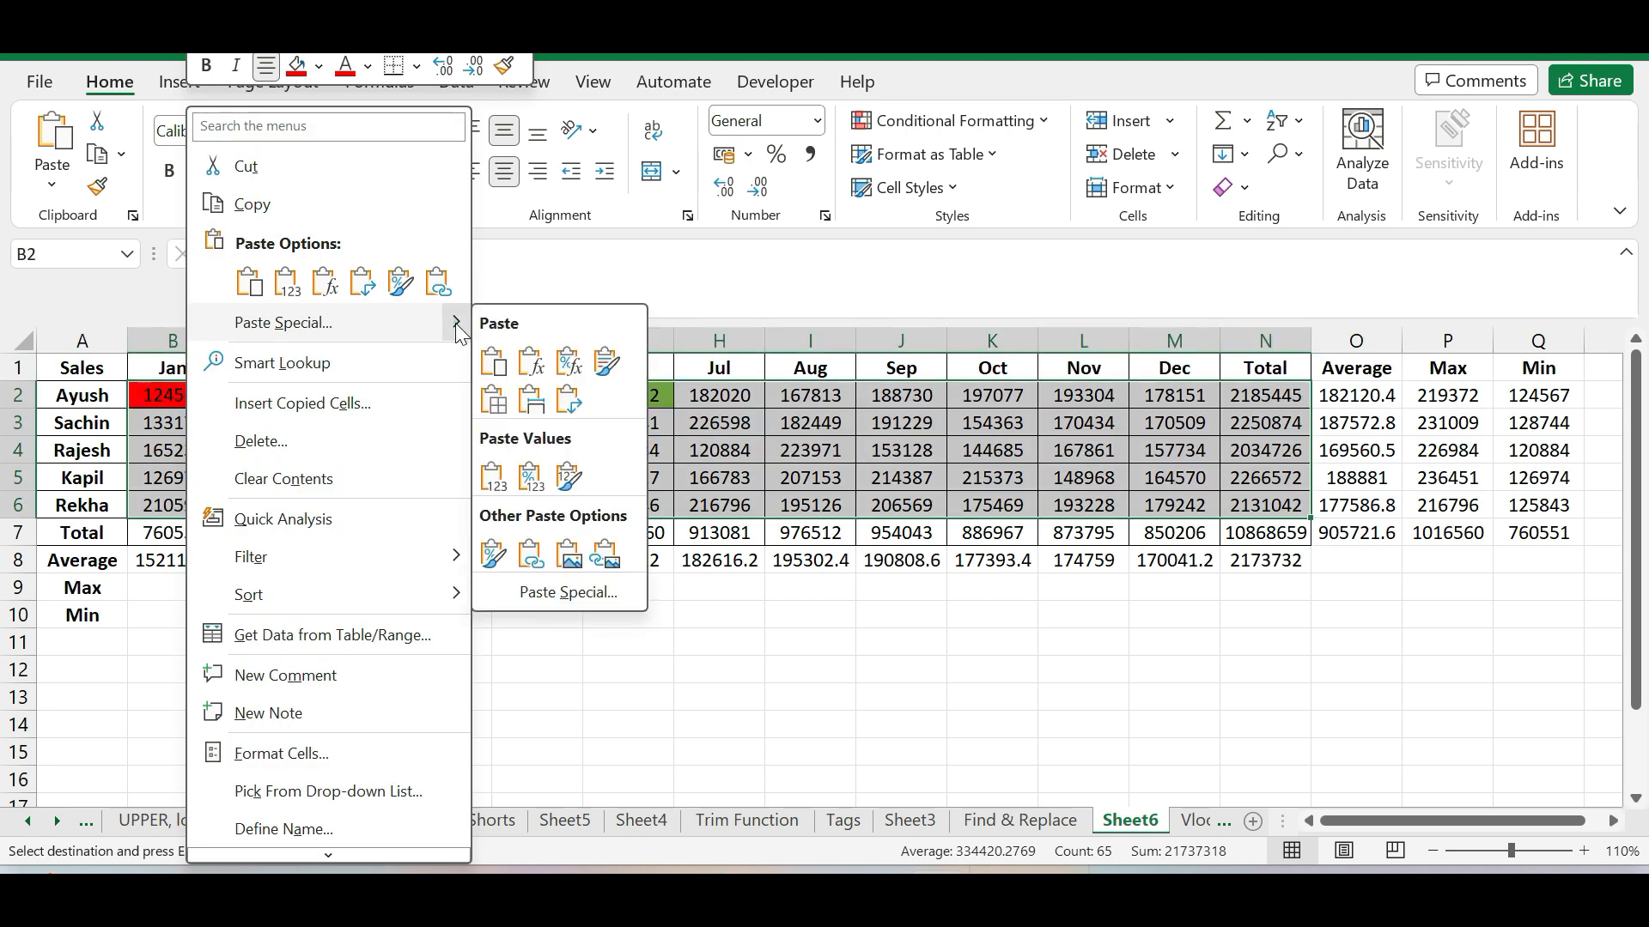
pyautogui.click(573, 592)
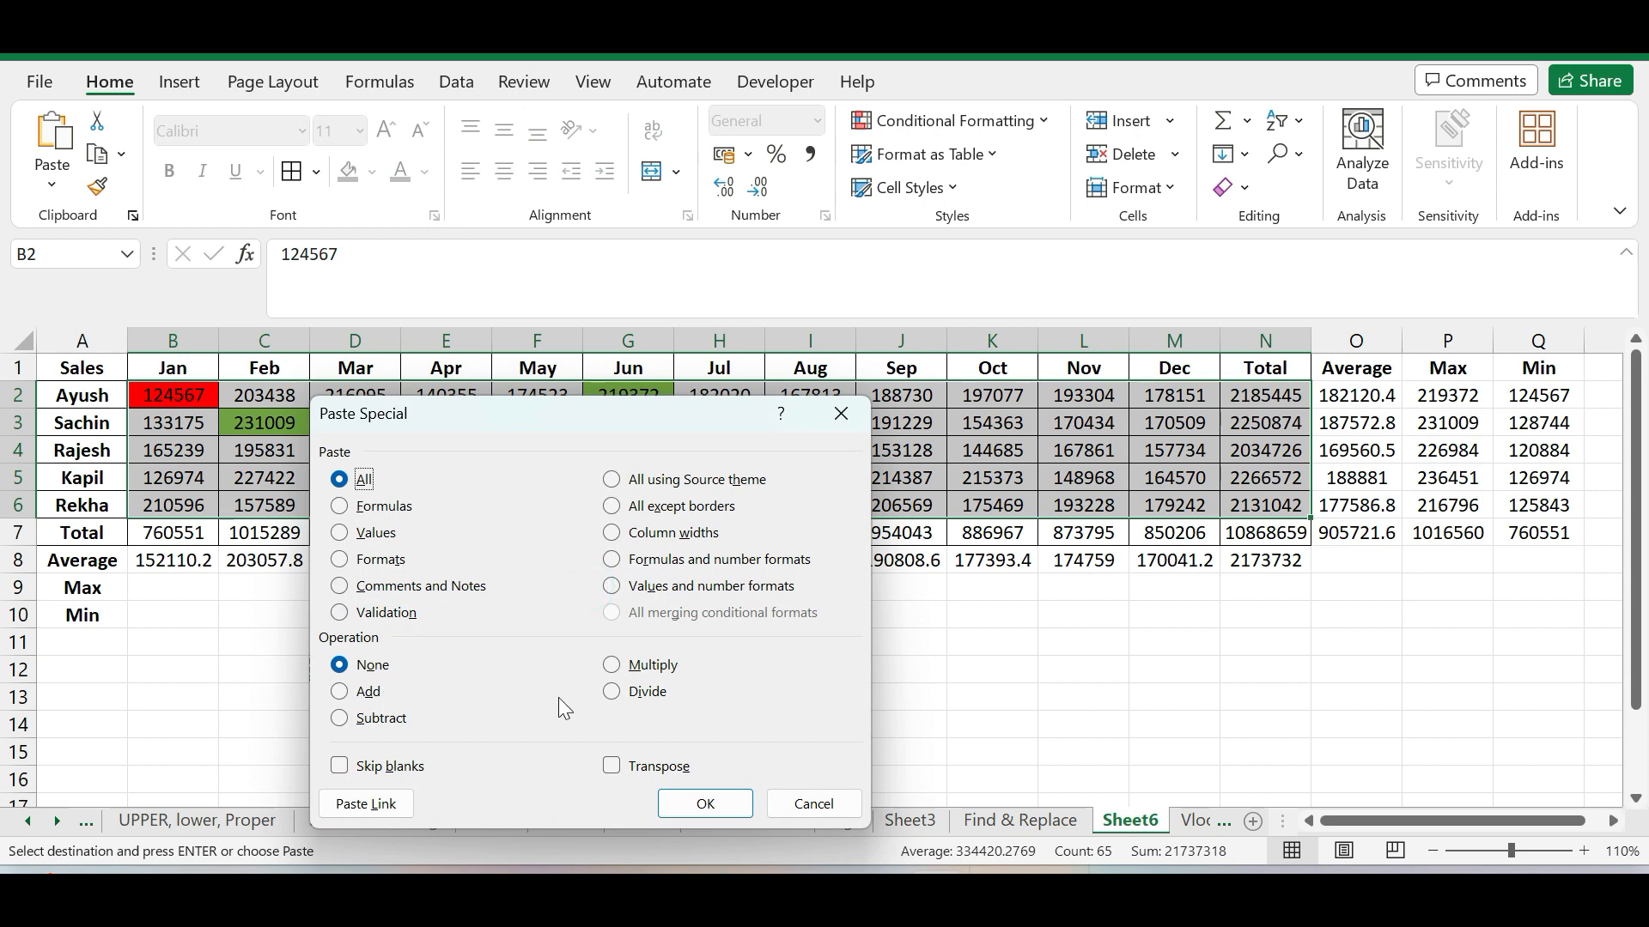
pyautogui.click(615, 694)
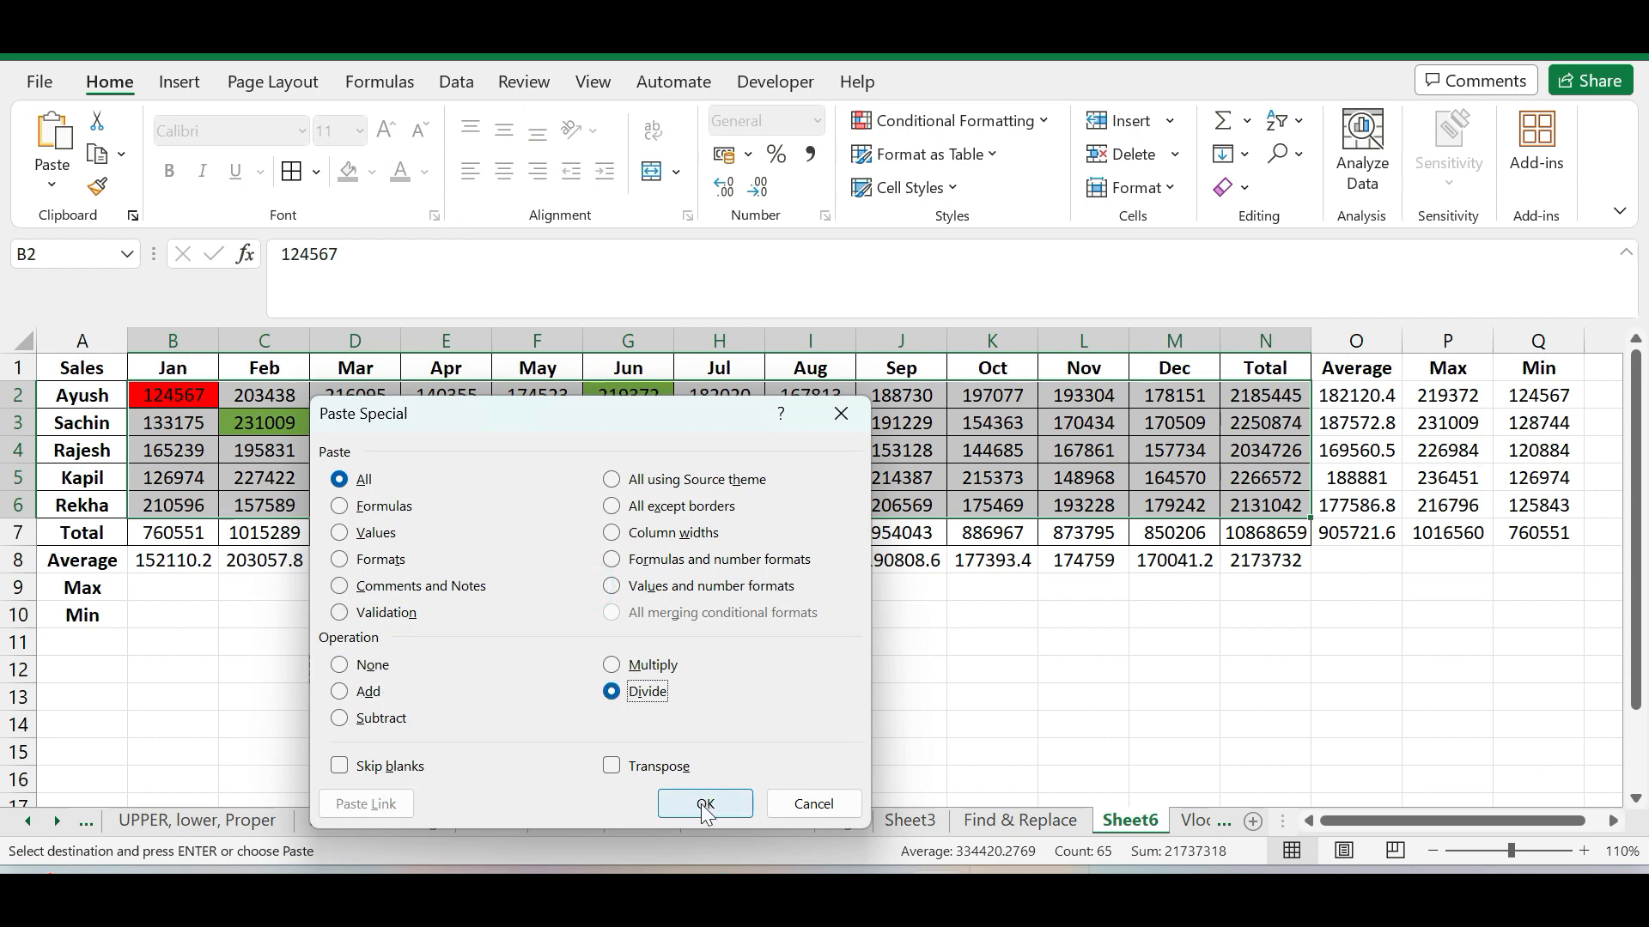
pyautogui.click(705, 807)
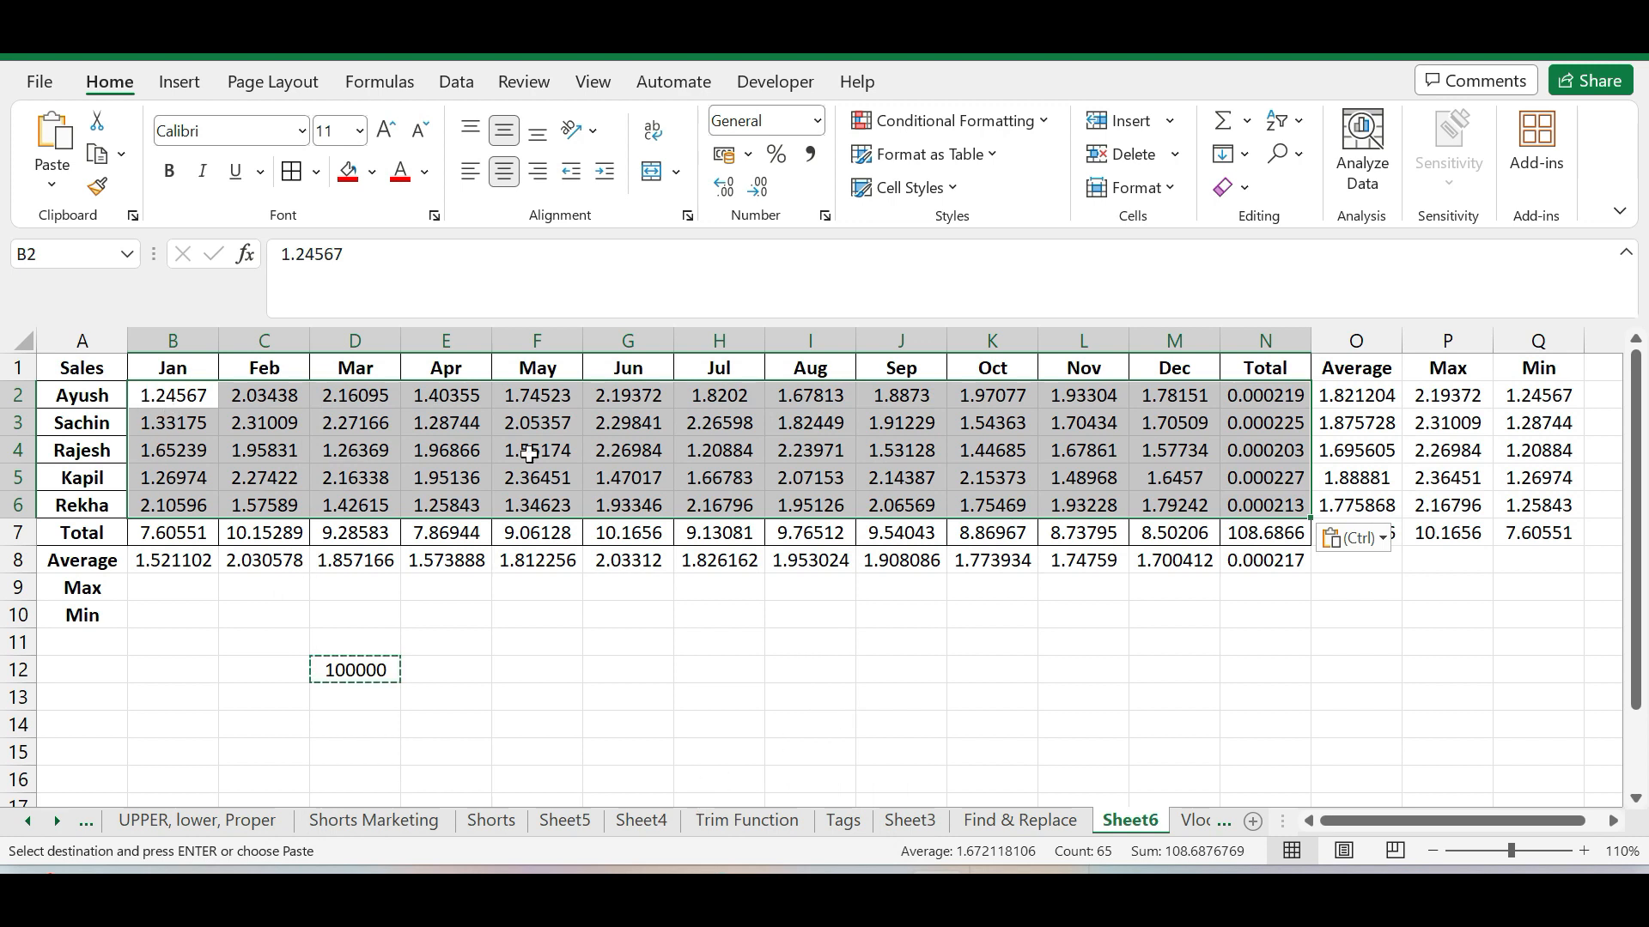
pyautogui.click(764, 717)
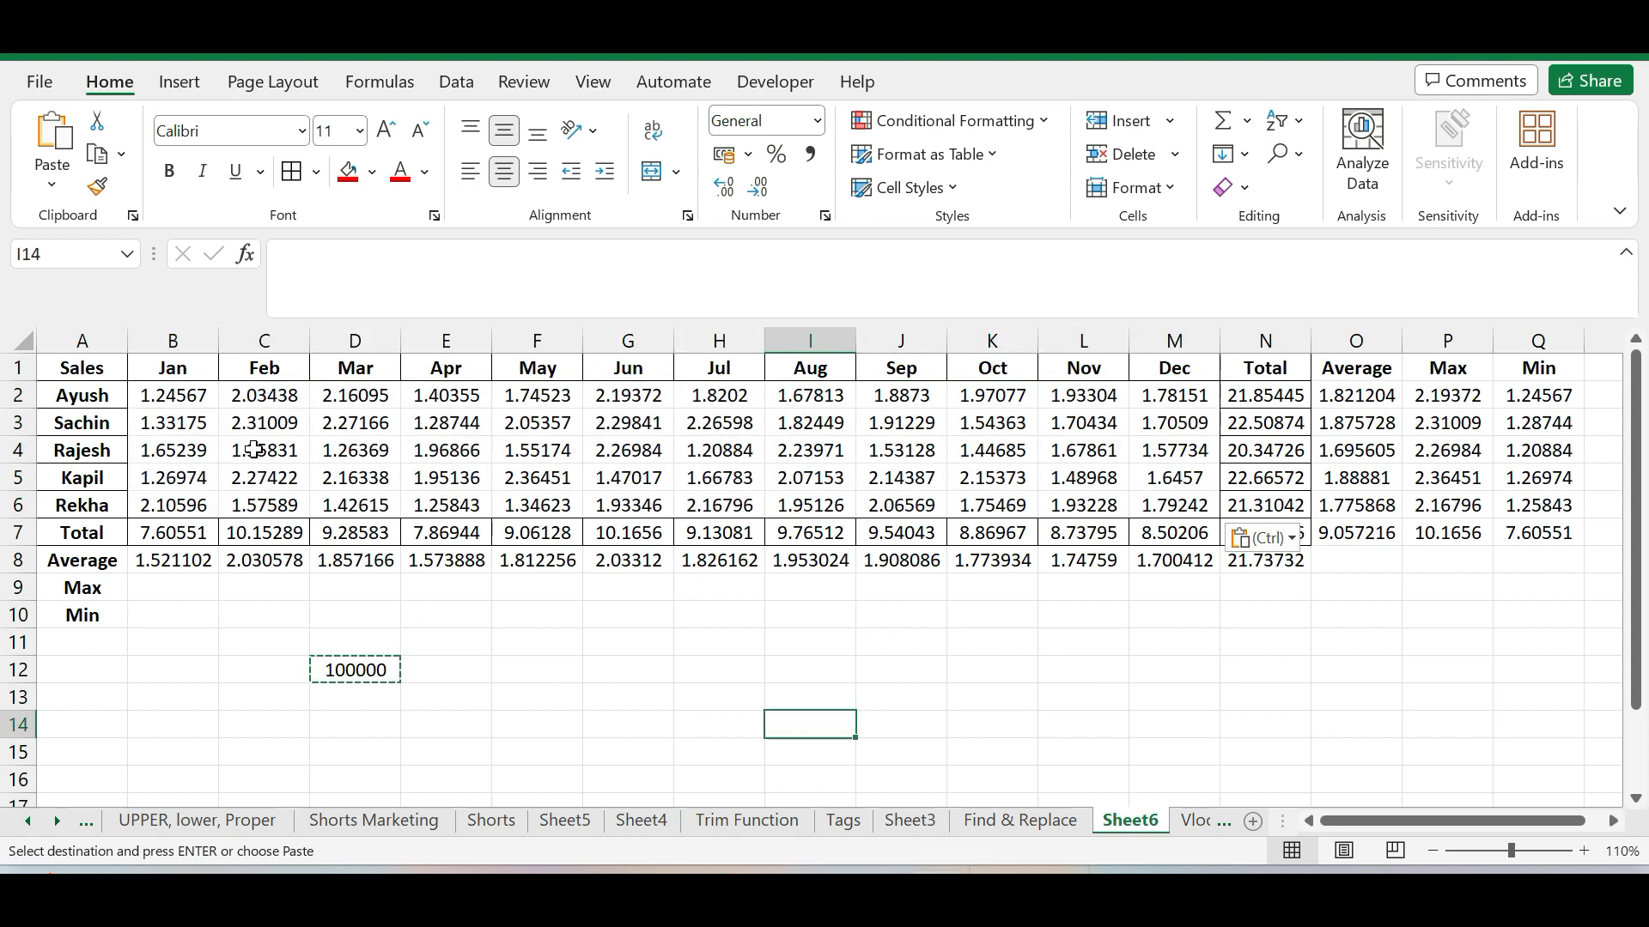
# Check the divided January sales figures in column B and the SUM formula in the total cell B7
pyautogui.click(185, 395)
pyautogui.click(182, 421)
pyautogui.click(180, 446)
pyautogui.click(185, 477)
pyautogui.click(192, 534)
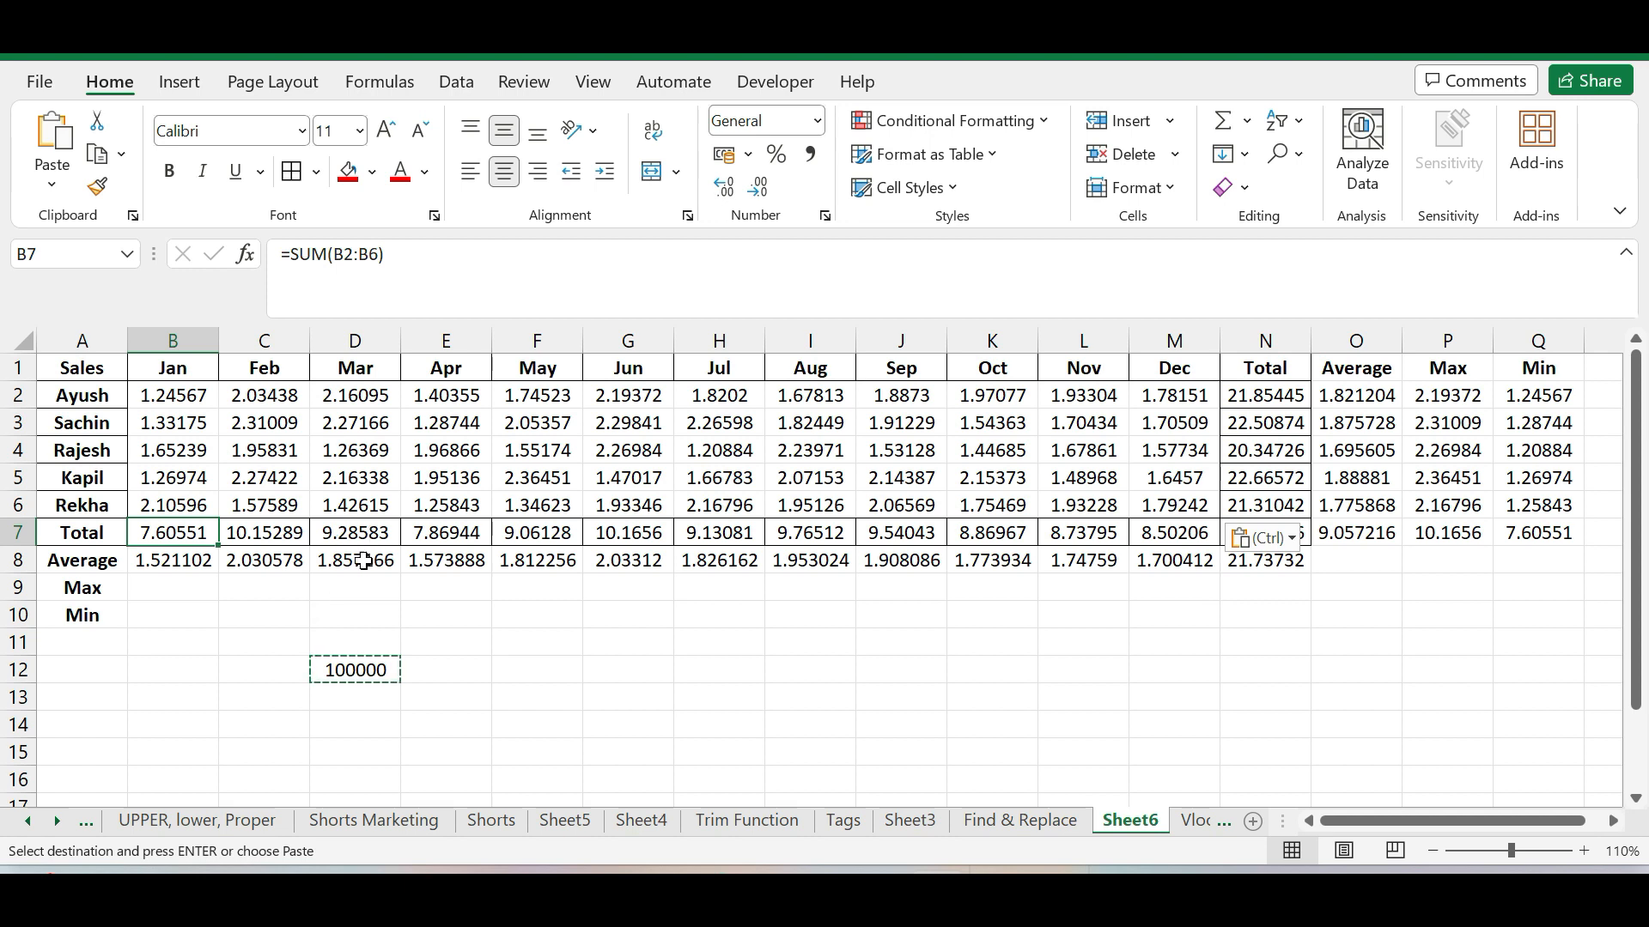
# Format the monthly sales figures in B2:M6 to show two decimal places
pyautogui.click(205, 400)
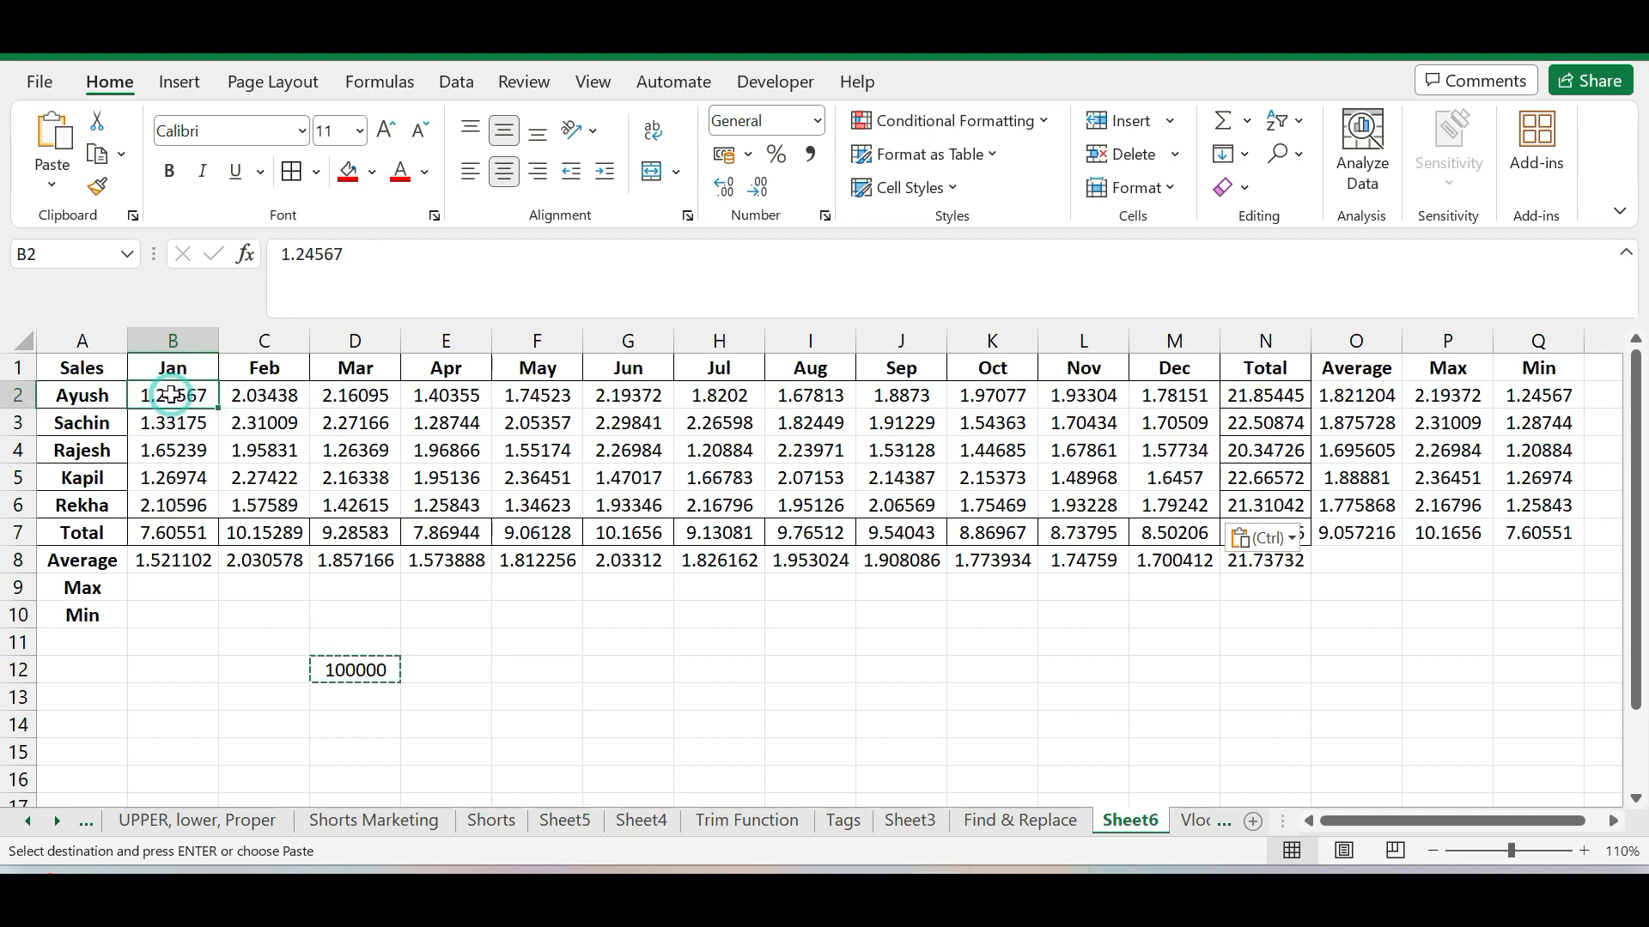
pyautogui.moveTo(176, 397); pyautogui.dragTo(1168, 506)
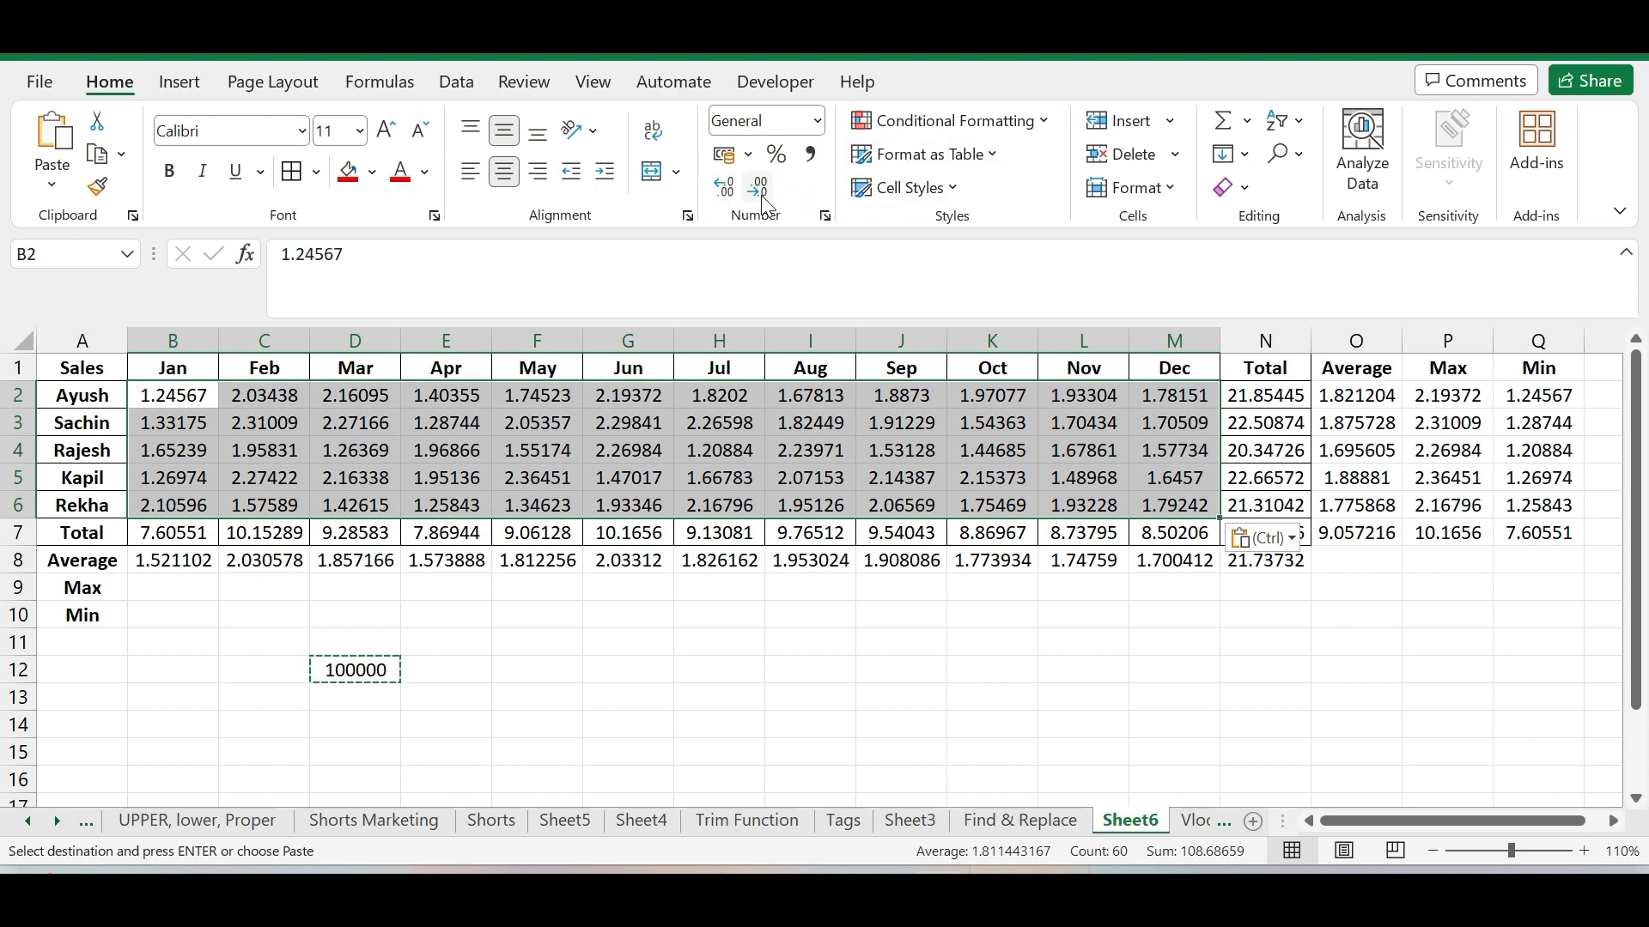
pyautogui.click(728, 189)
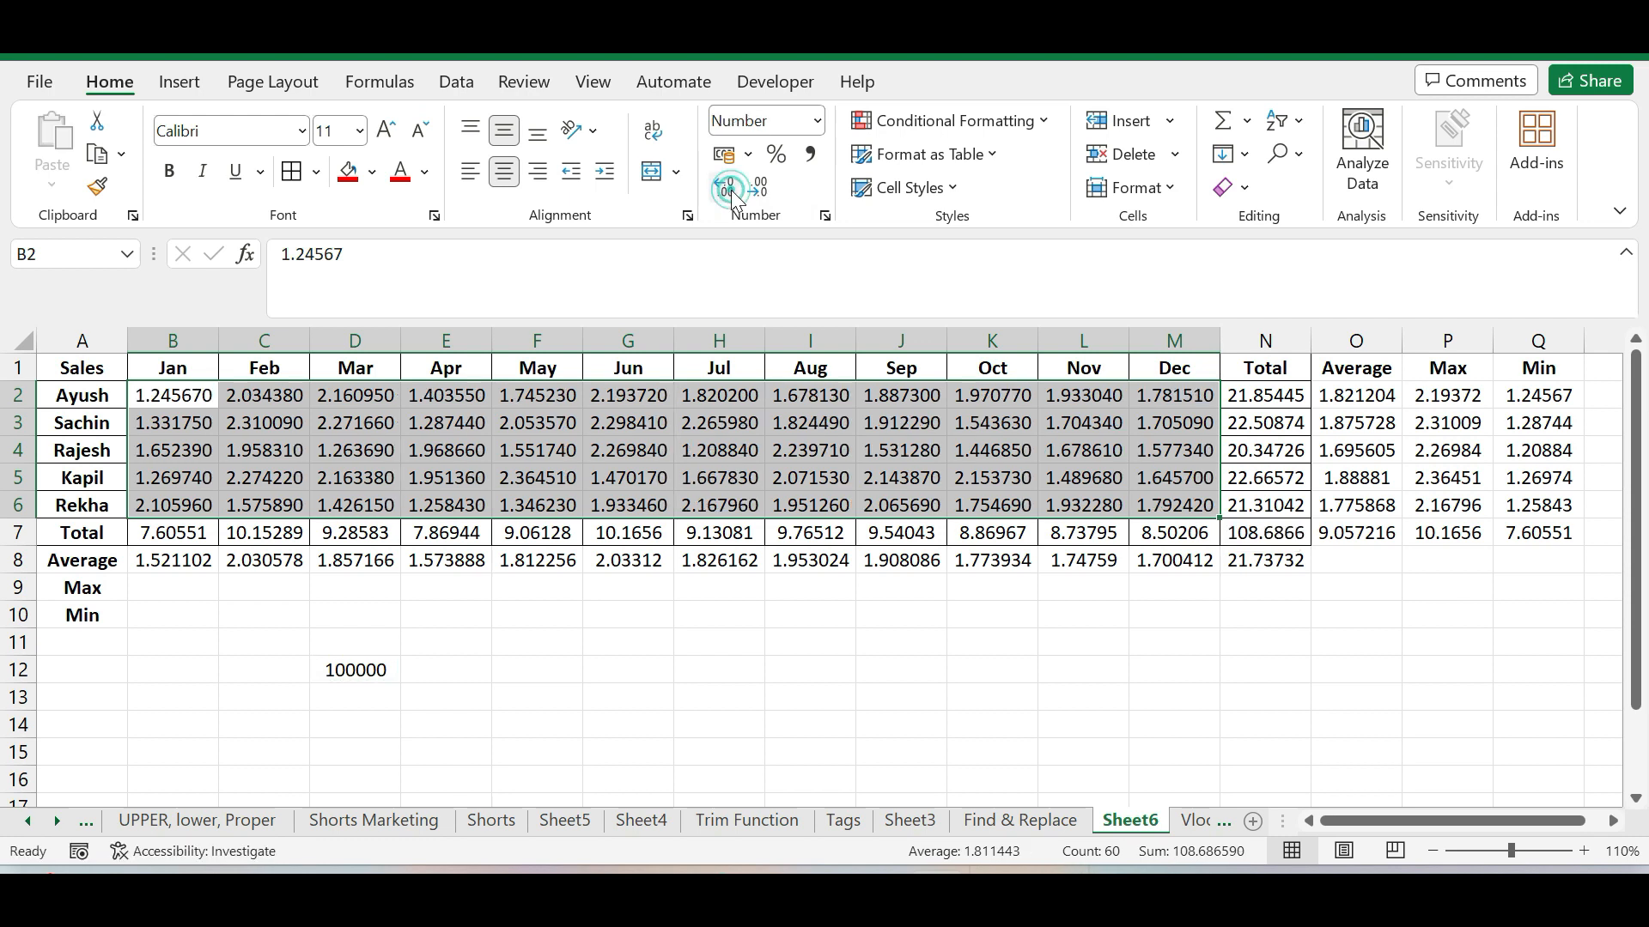
pyautogui.click(728, 189)
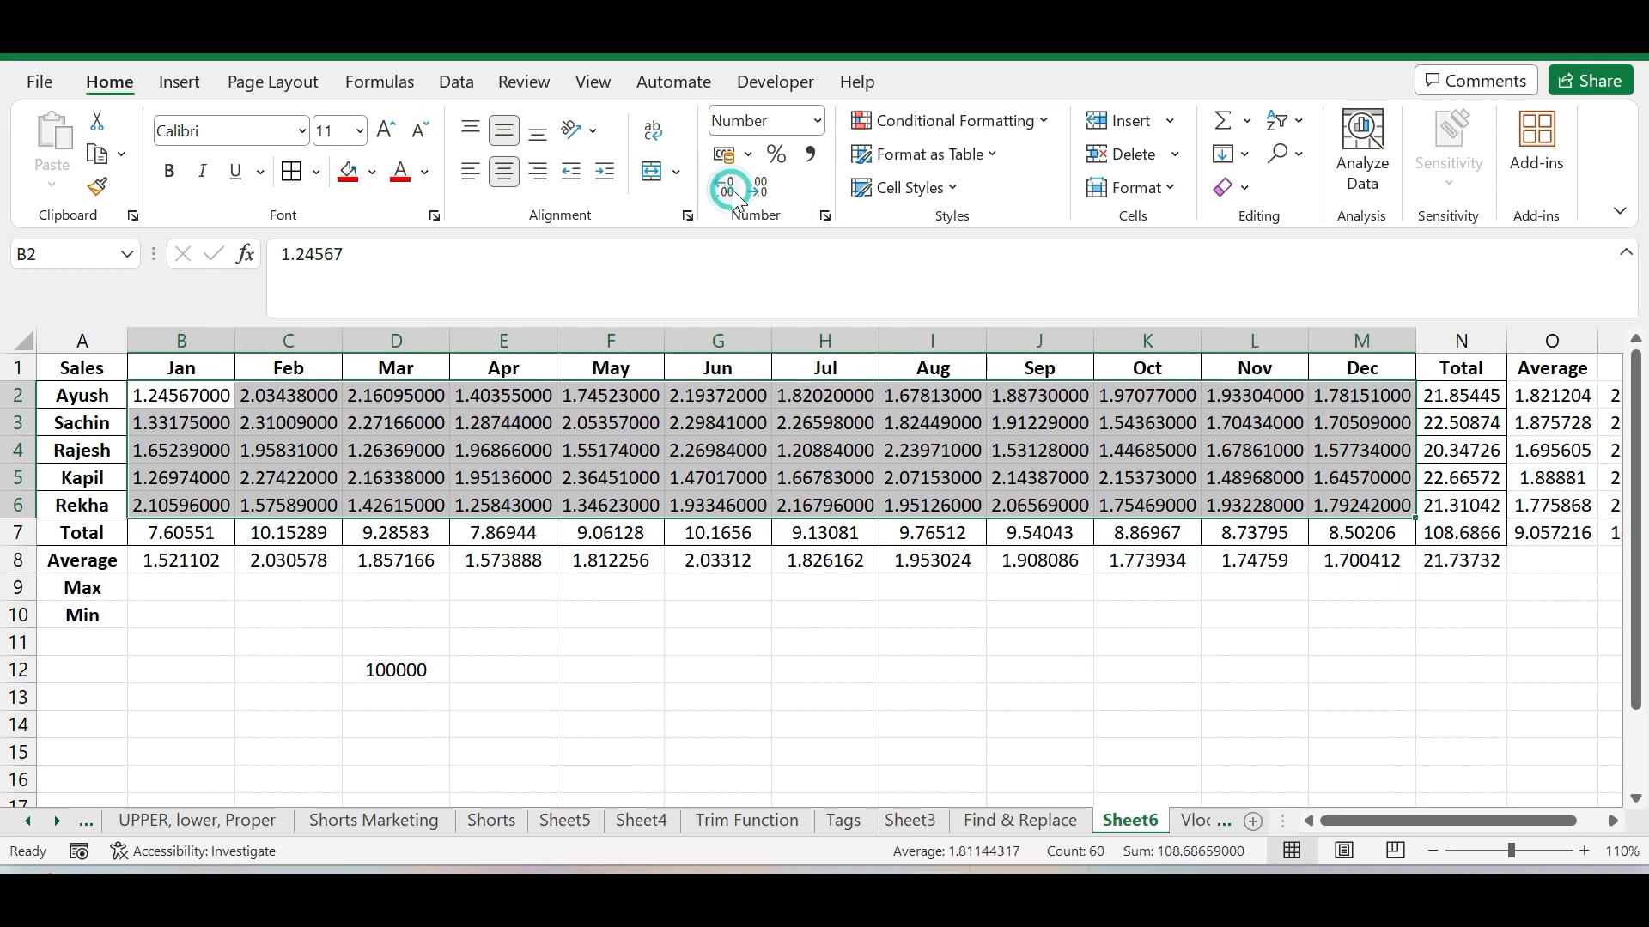
pyautogui.click(758, 190)
pyautogui.click(758, 191)
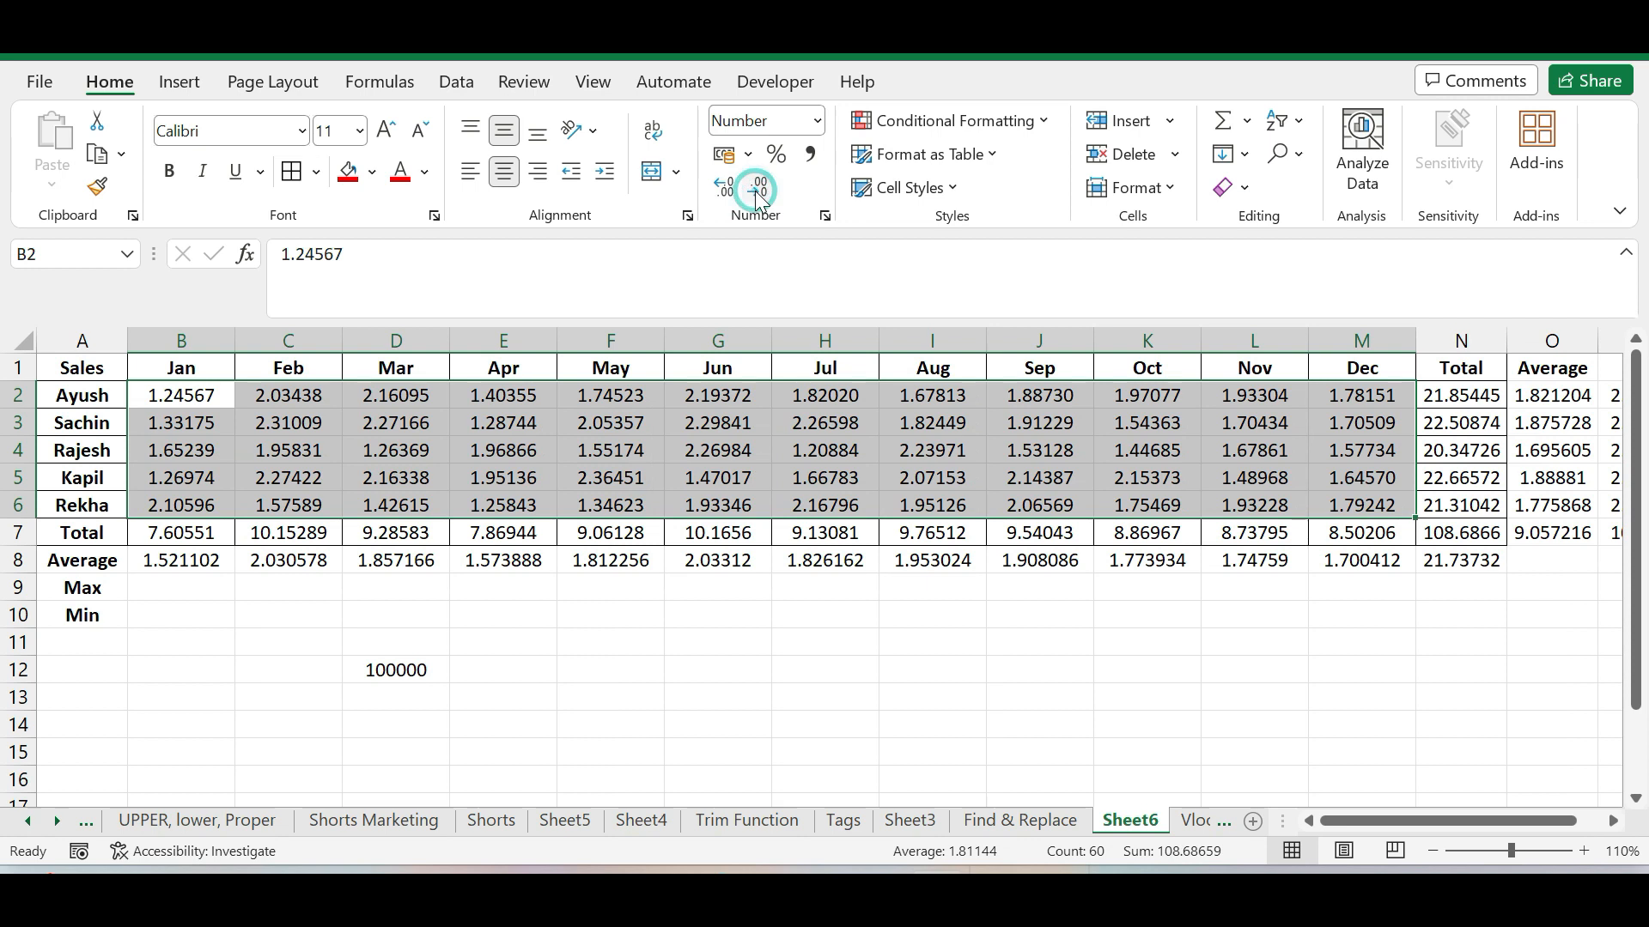
pyautogui.click(756, 190)
pyautogui.click(755, 189)
pyautogui.click(755, 190)
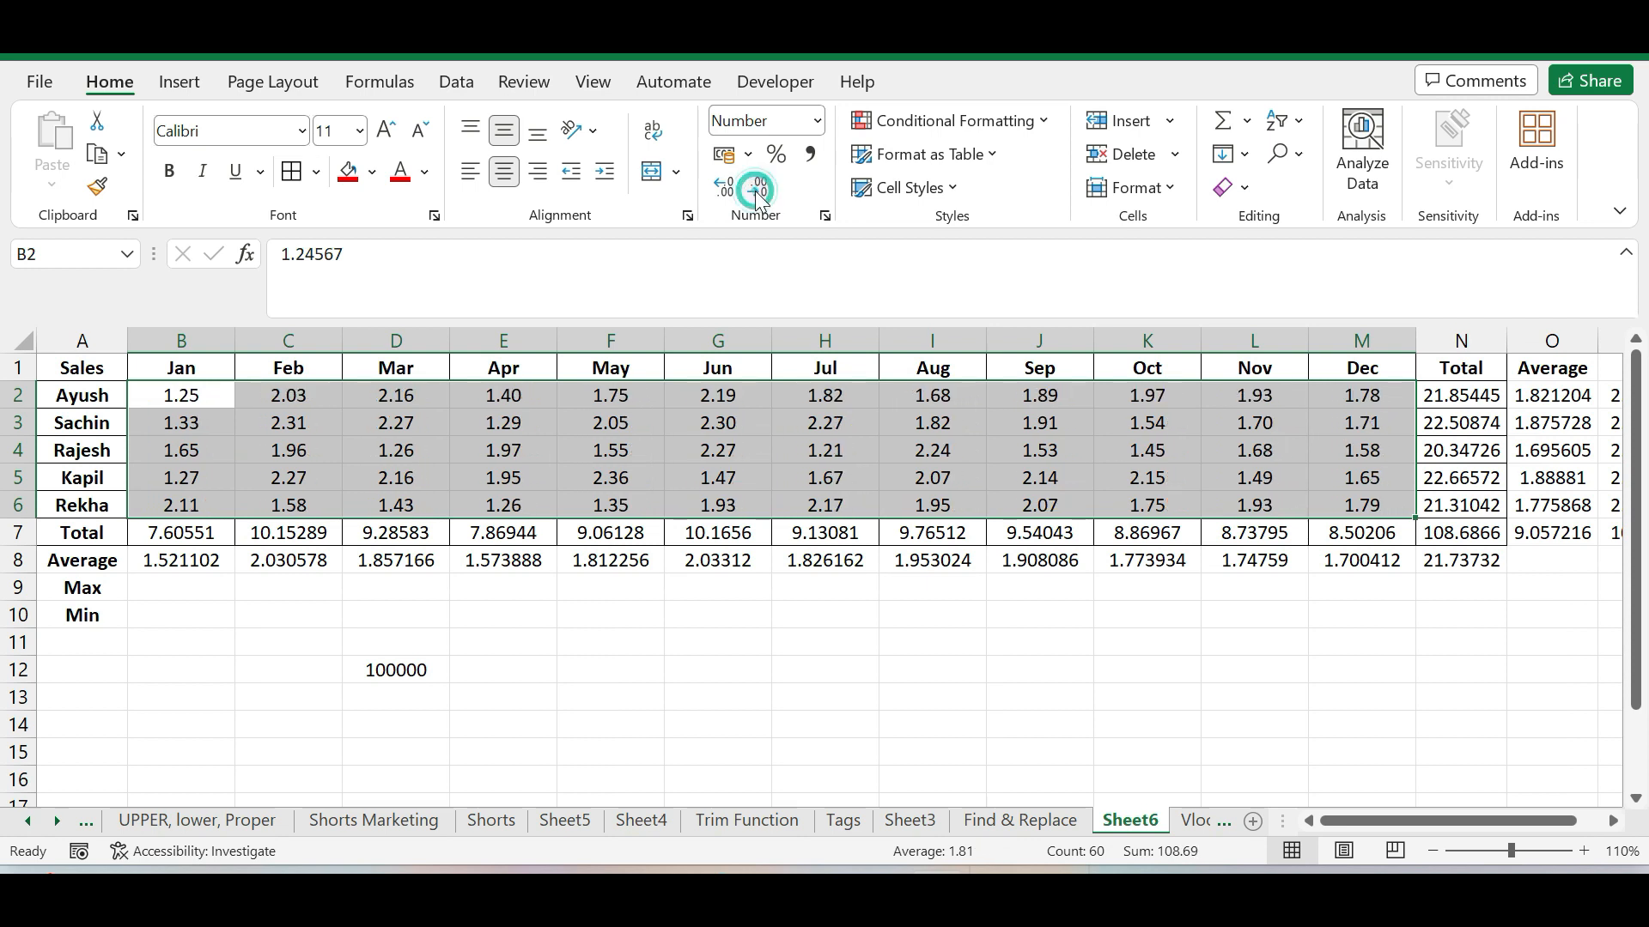
pyautogui.click(759, 192)
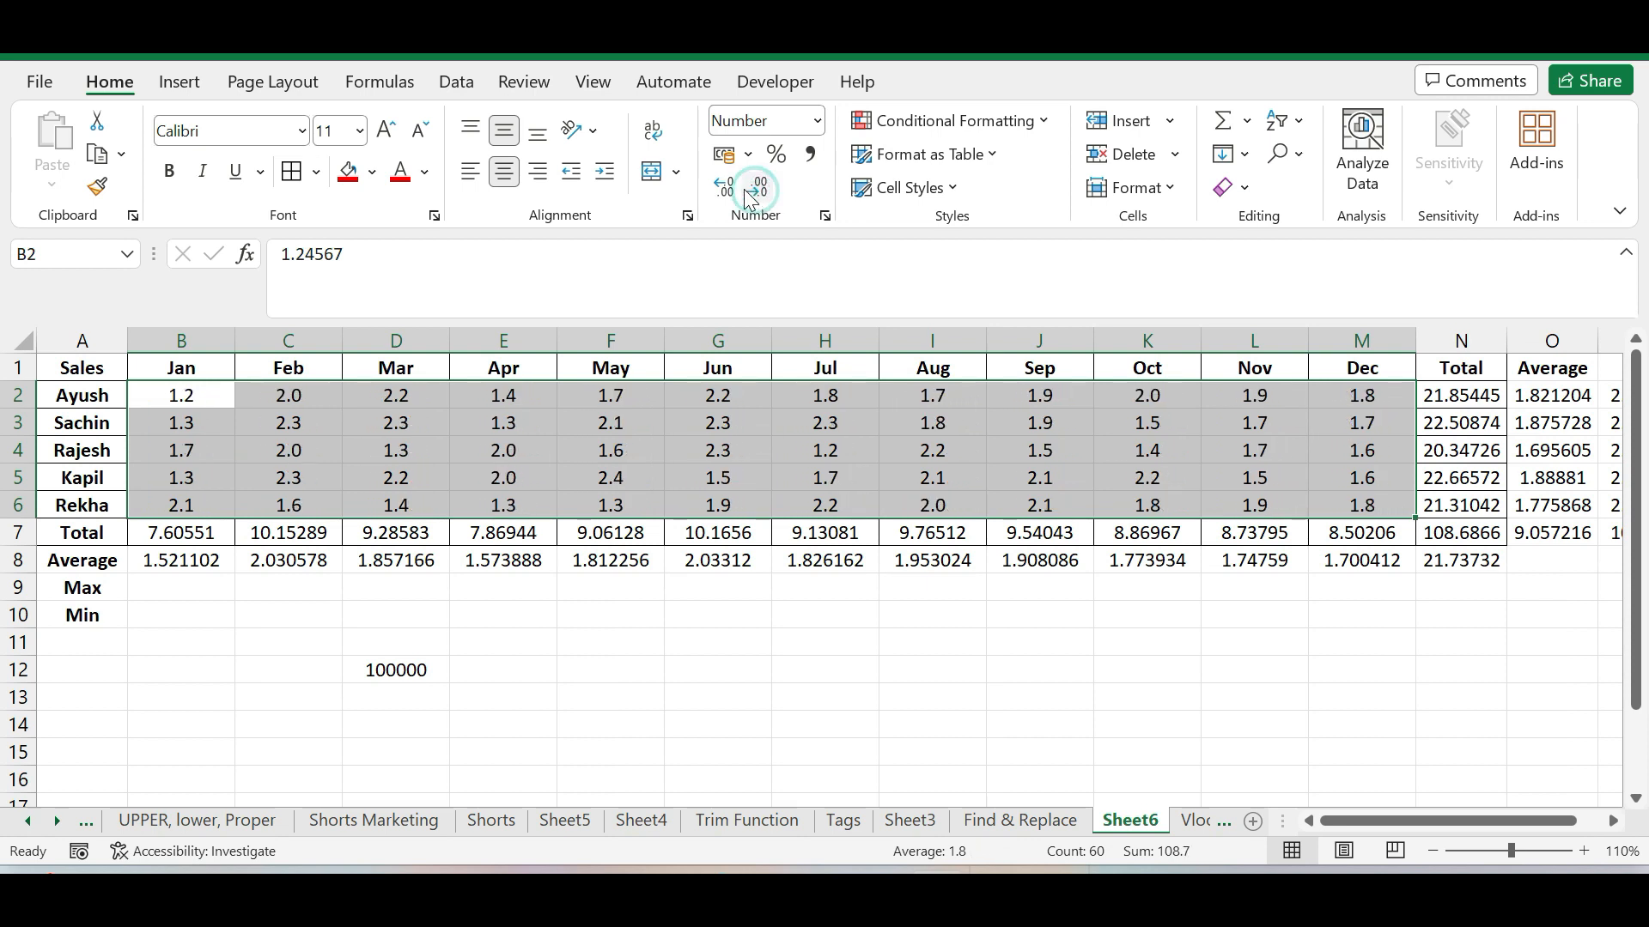
pyautogui.click(727, 190)
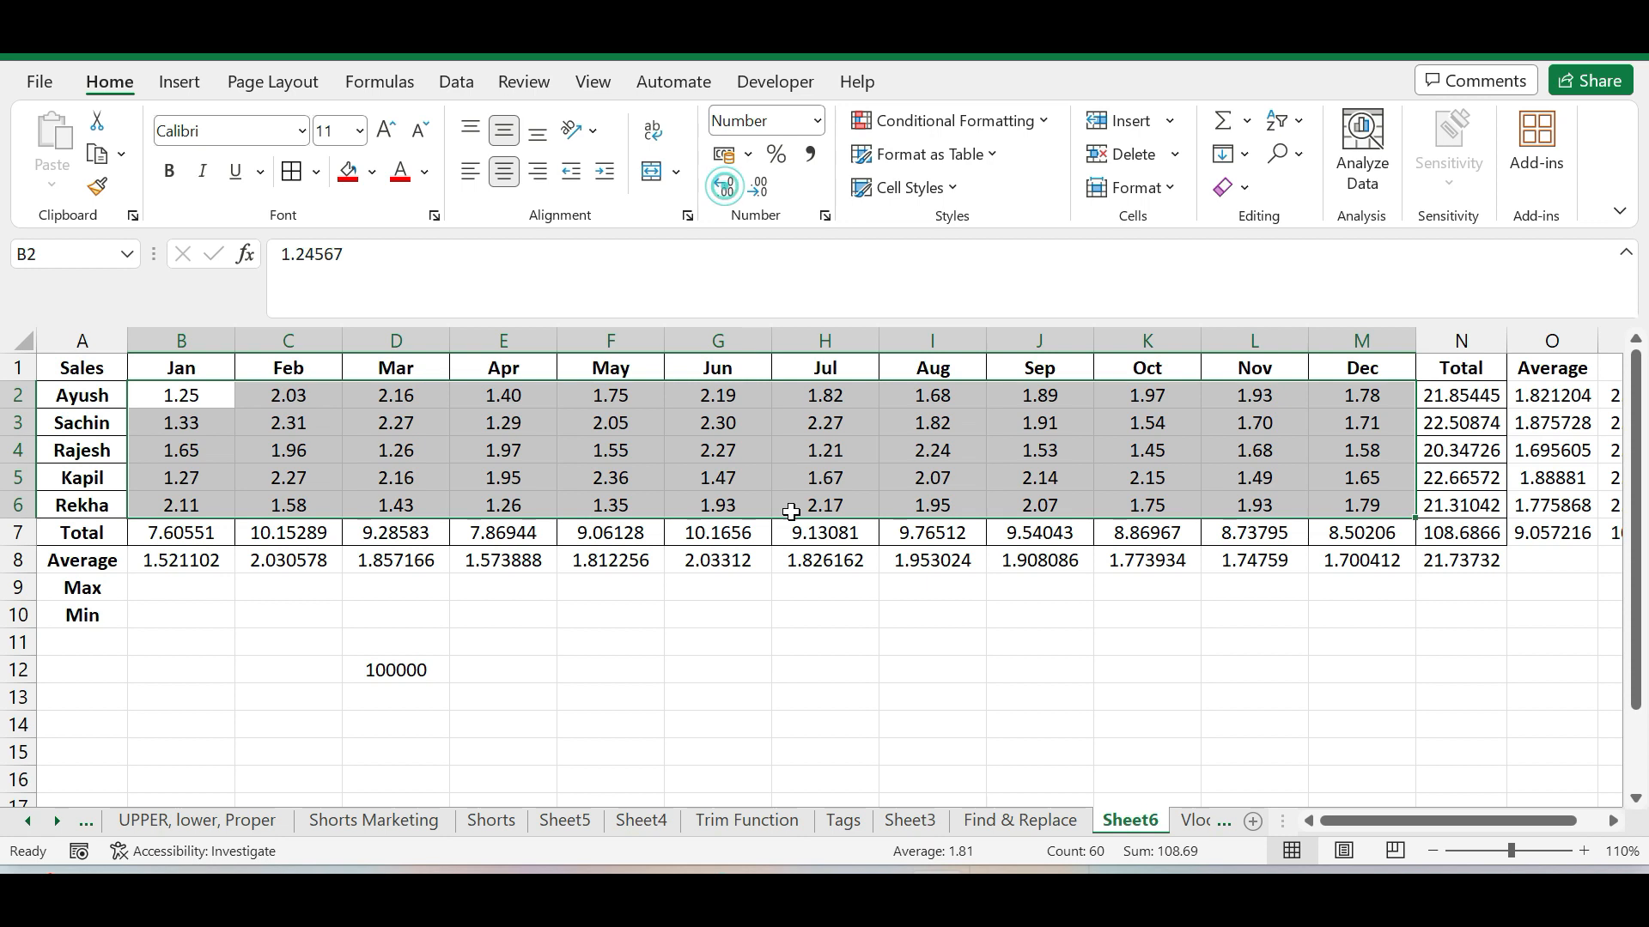
pyautogui.click(811, 658)
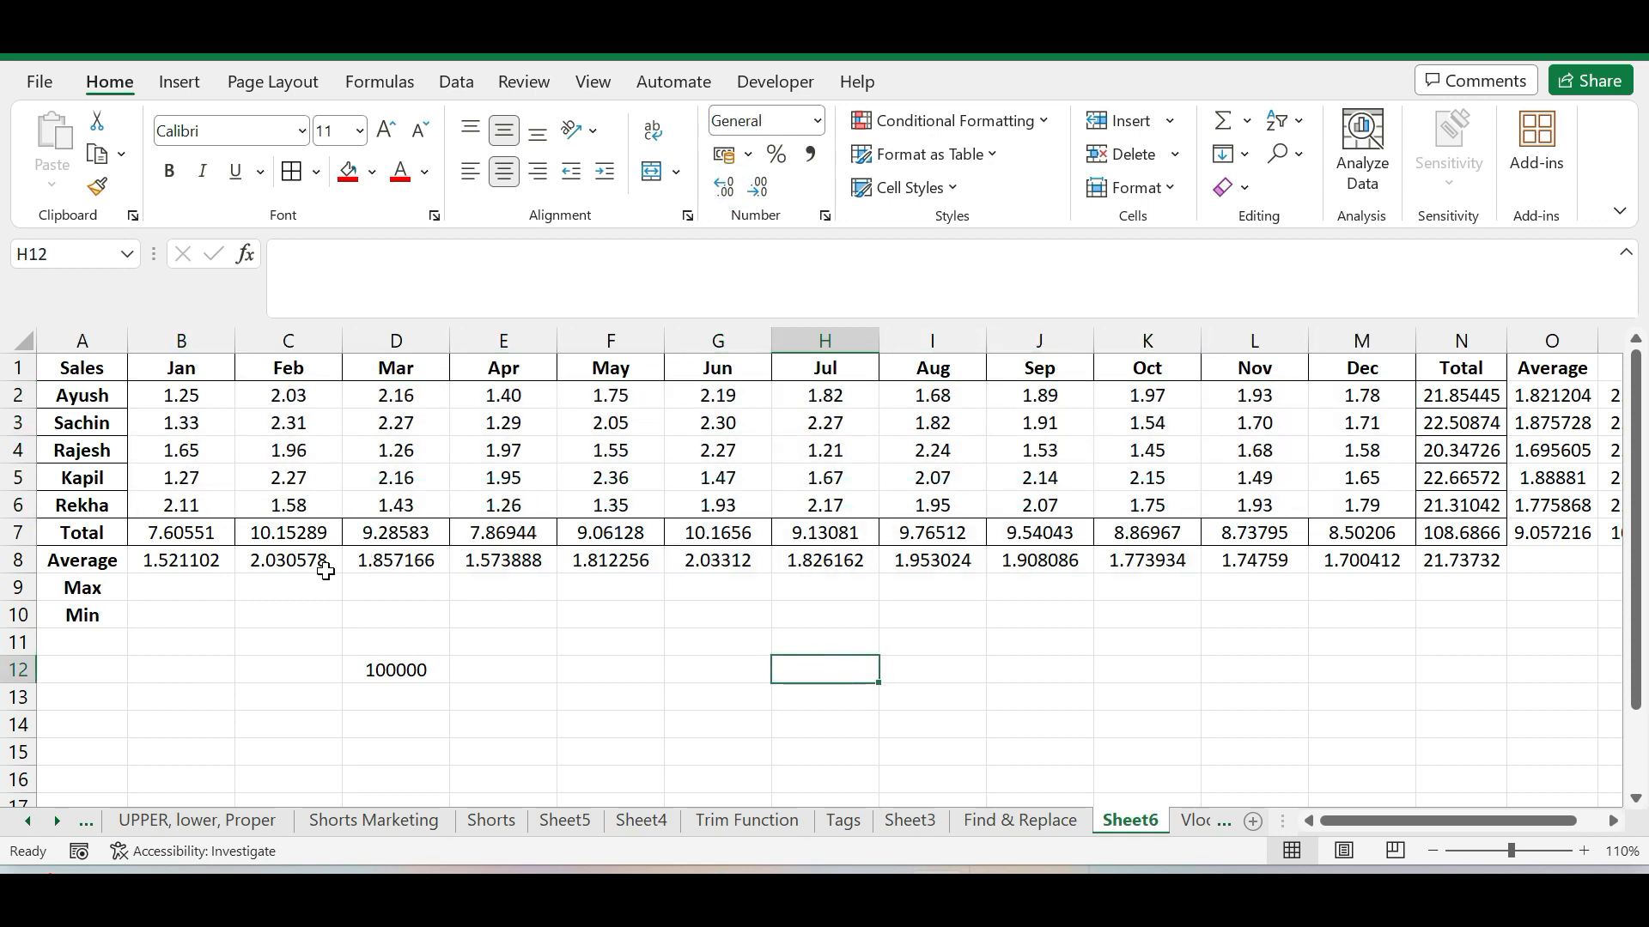
# Format the monthly totals and averages in B7:M8 to show two decimal places
pyautogui.click(194, 533)
pyautogui.moveTo(194, 532); pyautogui.dragTo(1372, 560)
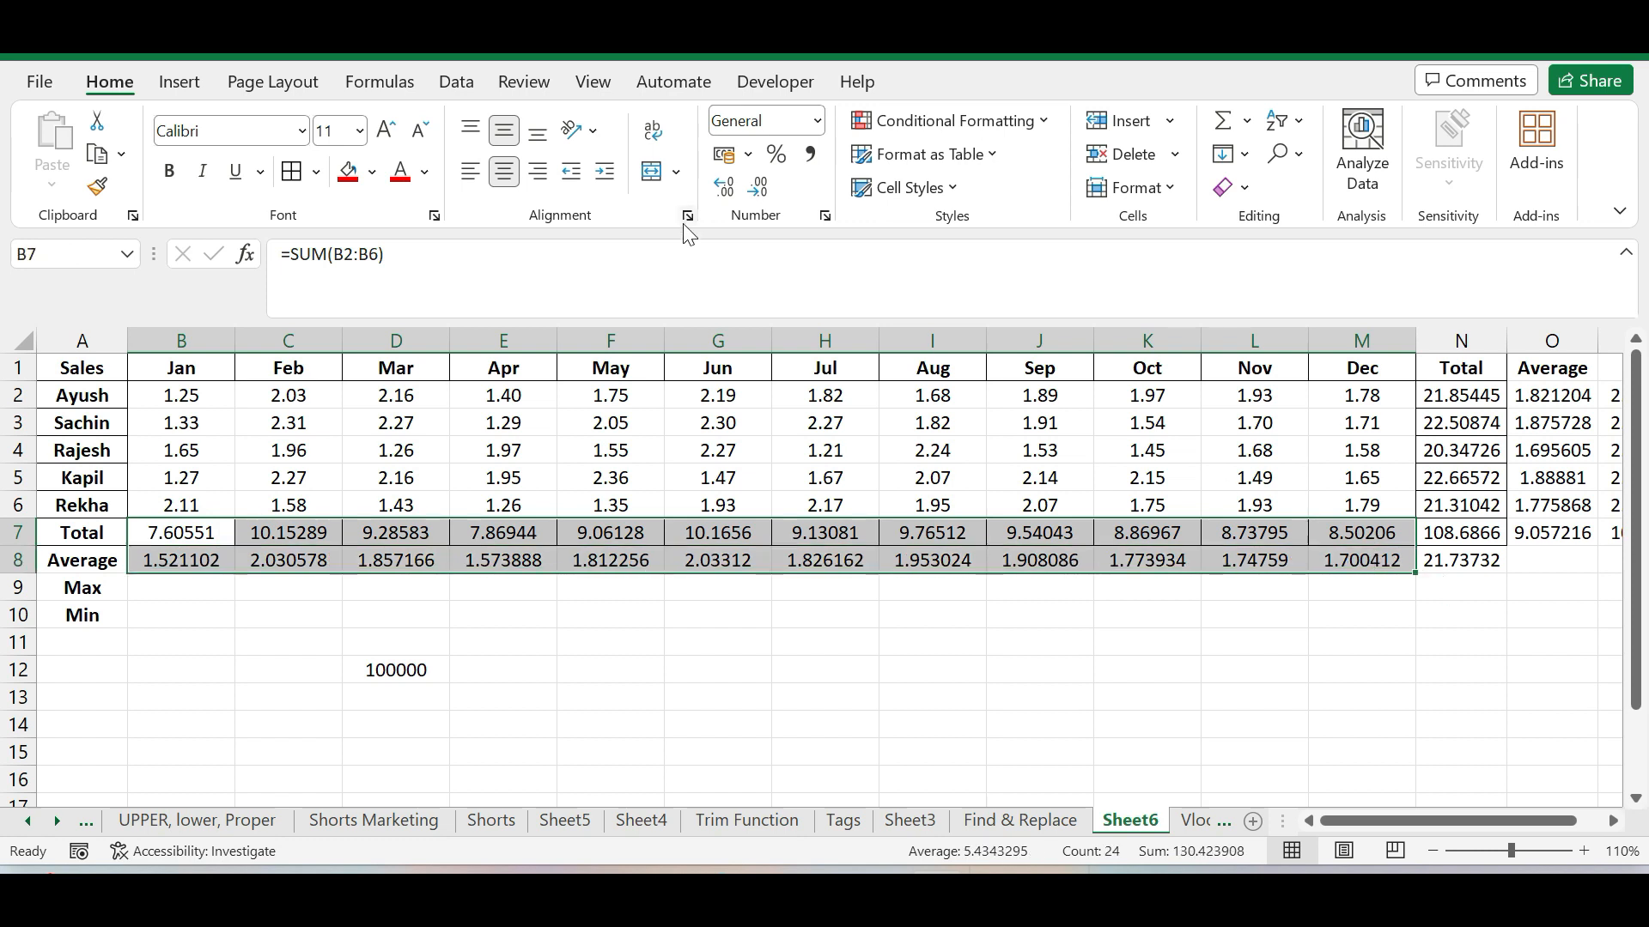
pyautogui.click(761, 191)
pyautogui.click(761, 191)
pyautogui.click(760, 191)
pyautogui.click(761, 191)
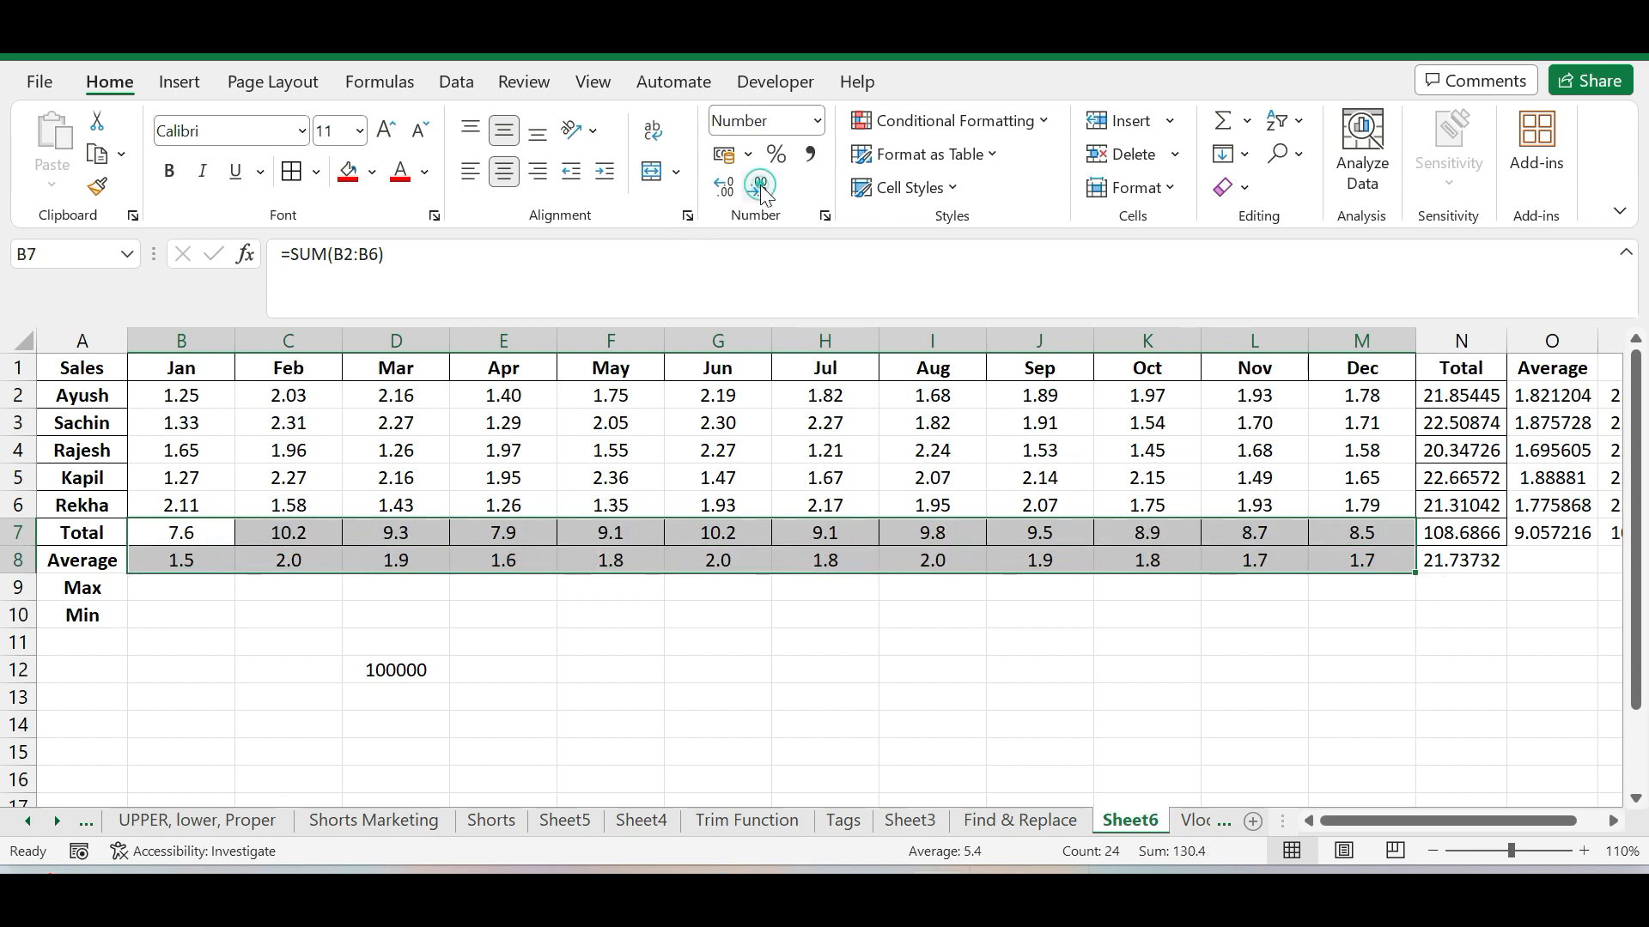
pyautogui.click(732, 192)
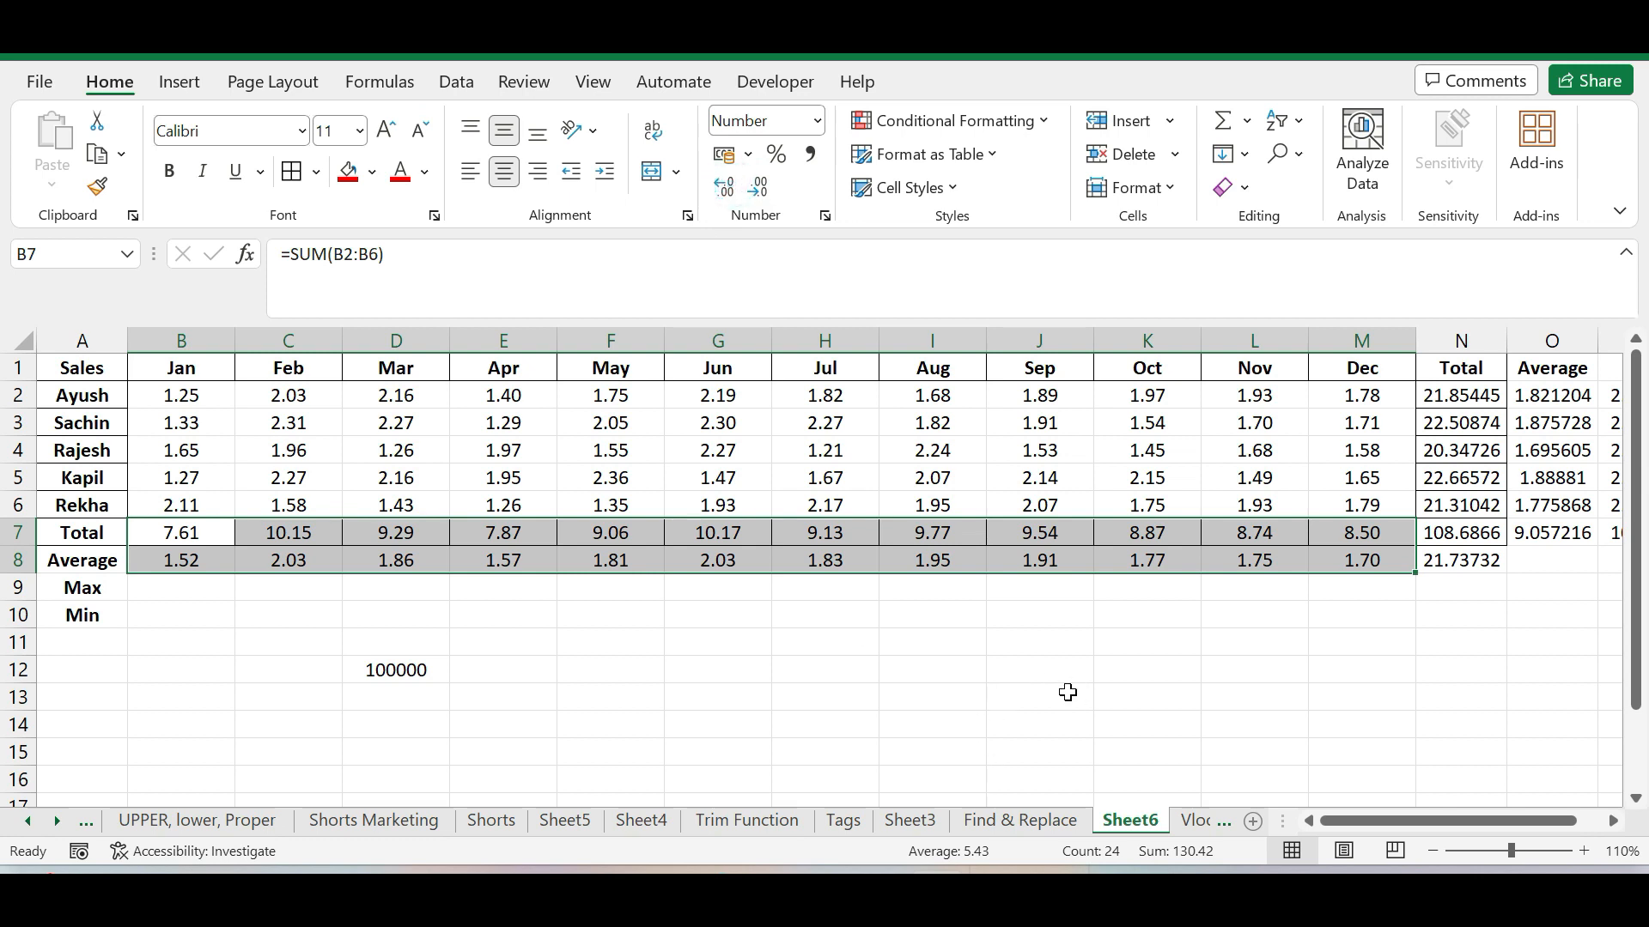
pyautogui.click(1029, 674)
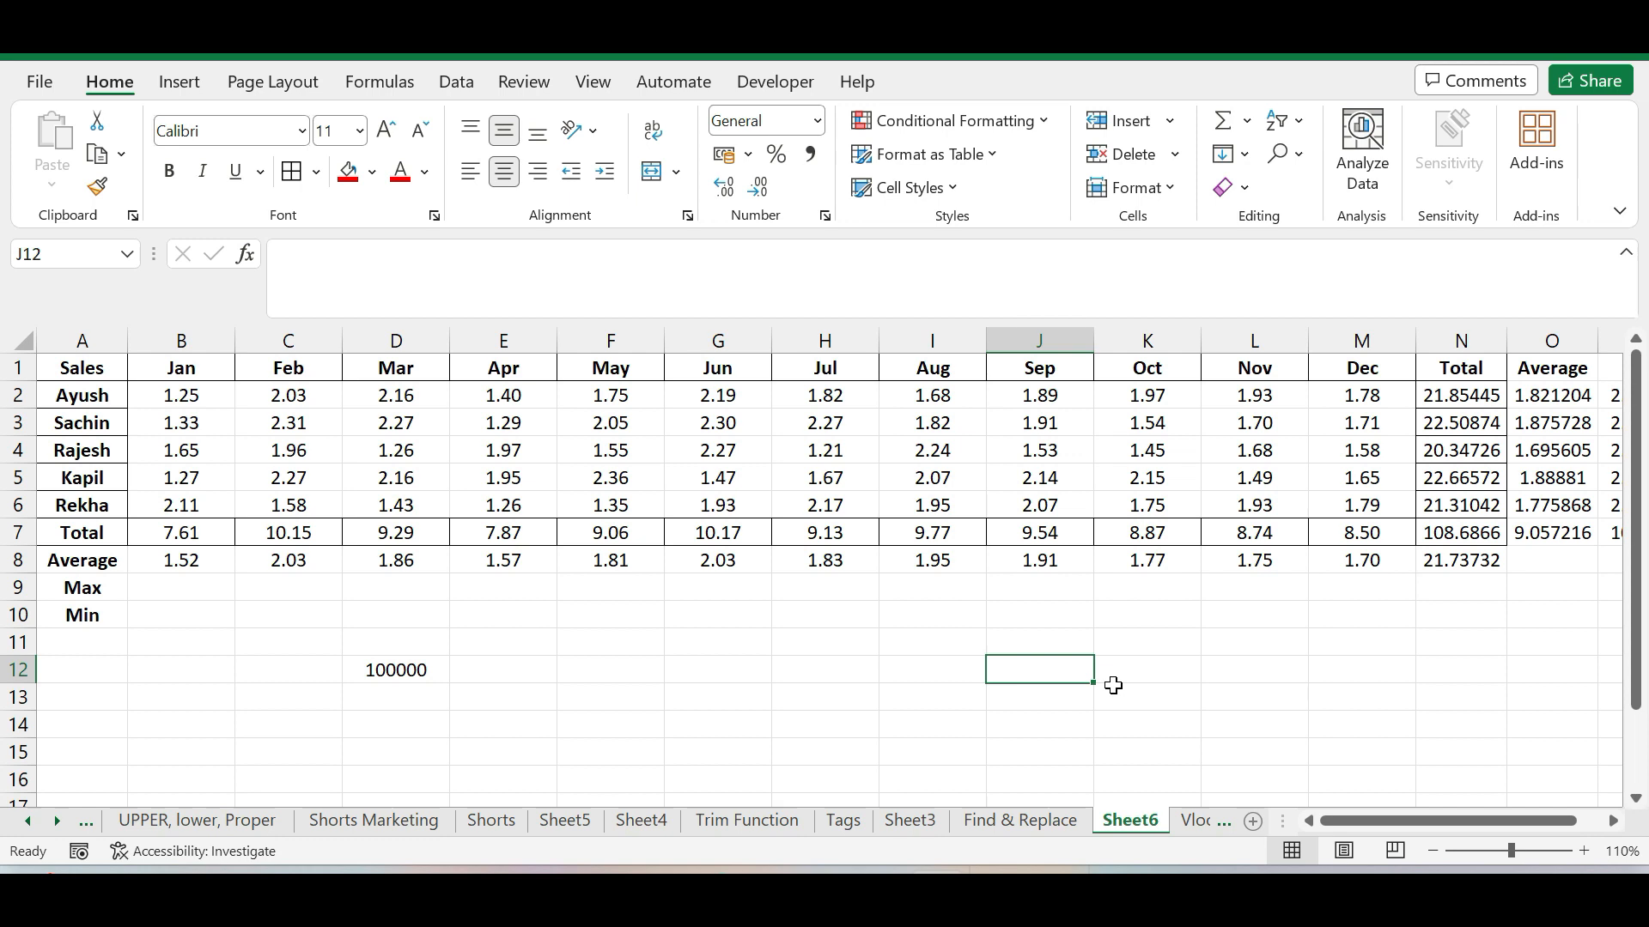
pyautogui.click(682, 604)
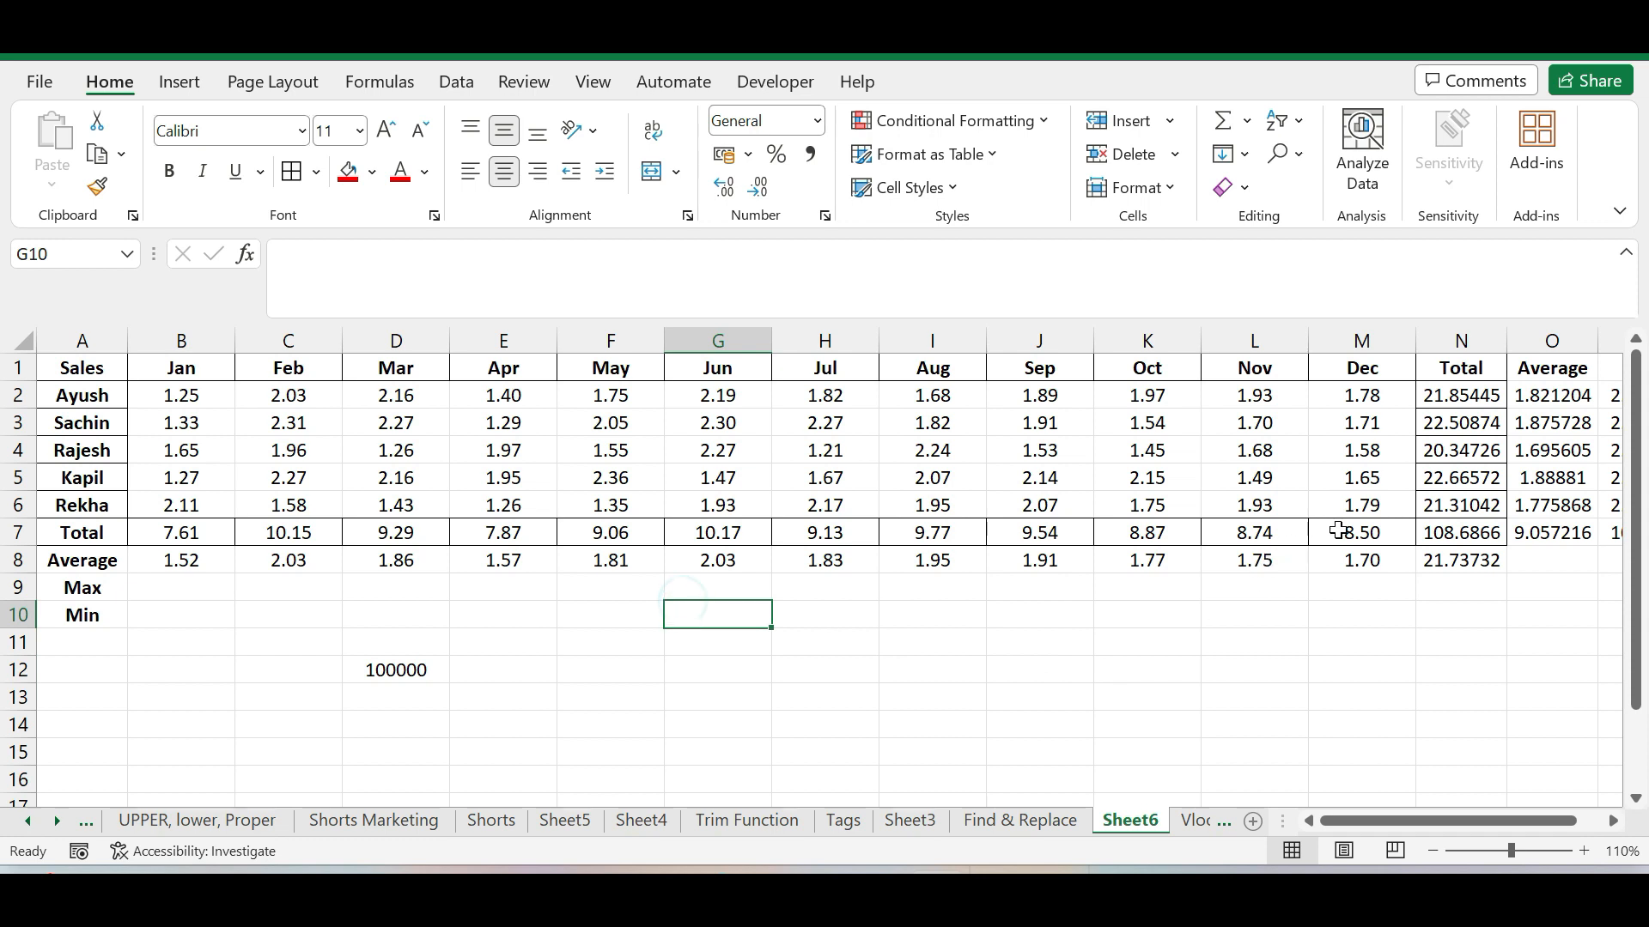
# Format the Total column figures in N2:N8 to show two decimal places
pyautogui.moveTo(1443, 536)
pyautogui.mouseDown()
pyautogui.moveTo(1445, 398)
pyautogui.moveTo(1460, 560)
pyautogui.mouseUp()
pyautogui.click(1451, 395)
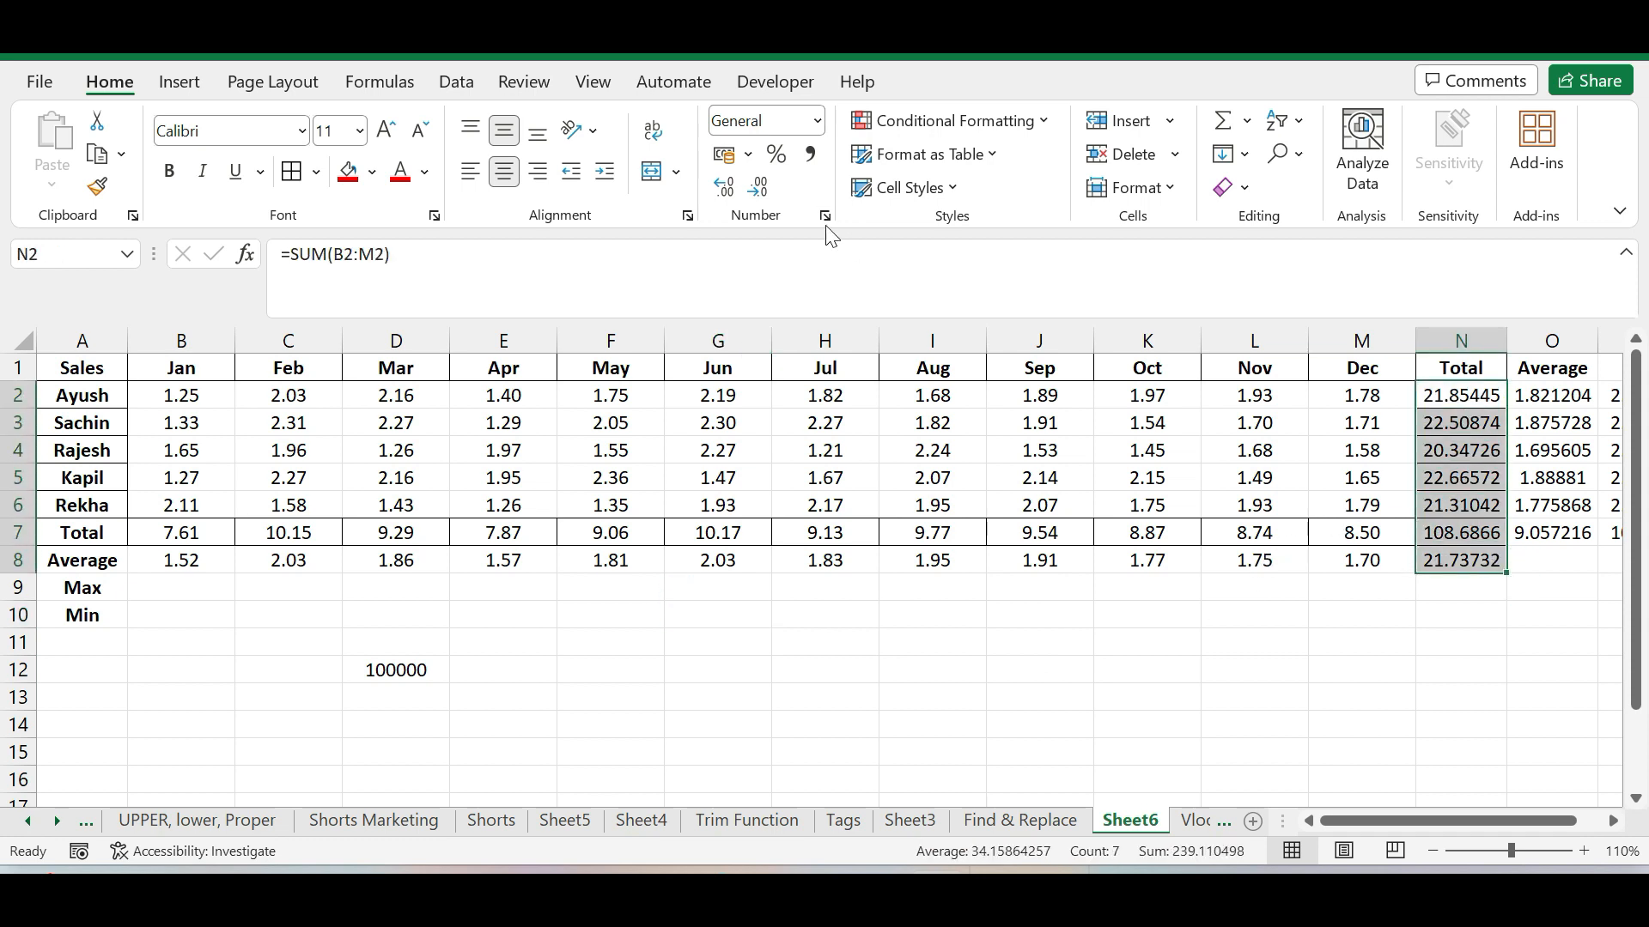
pyautogui.click(761, 187)
pyautogui.click(762, 187)
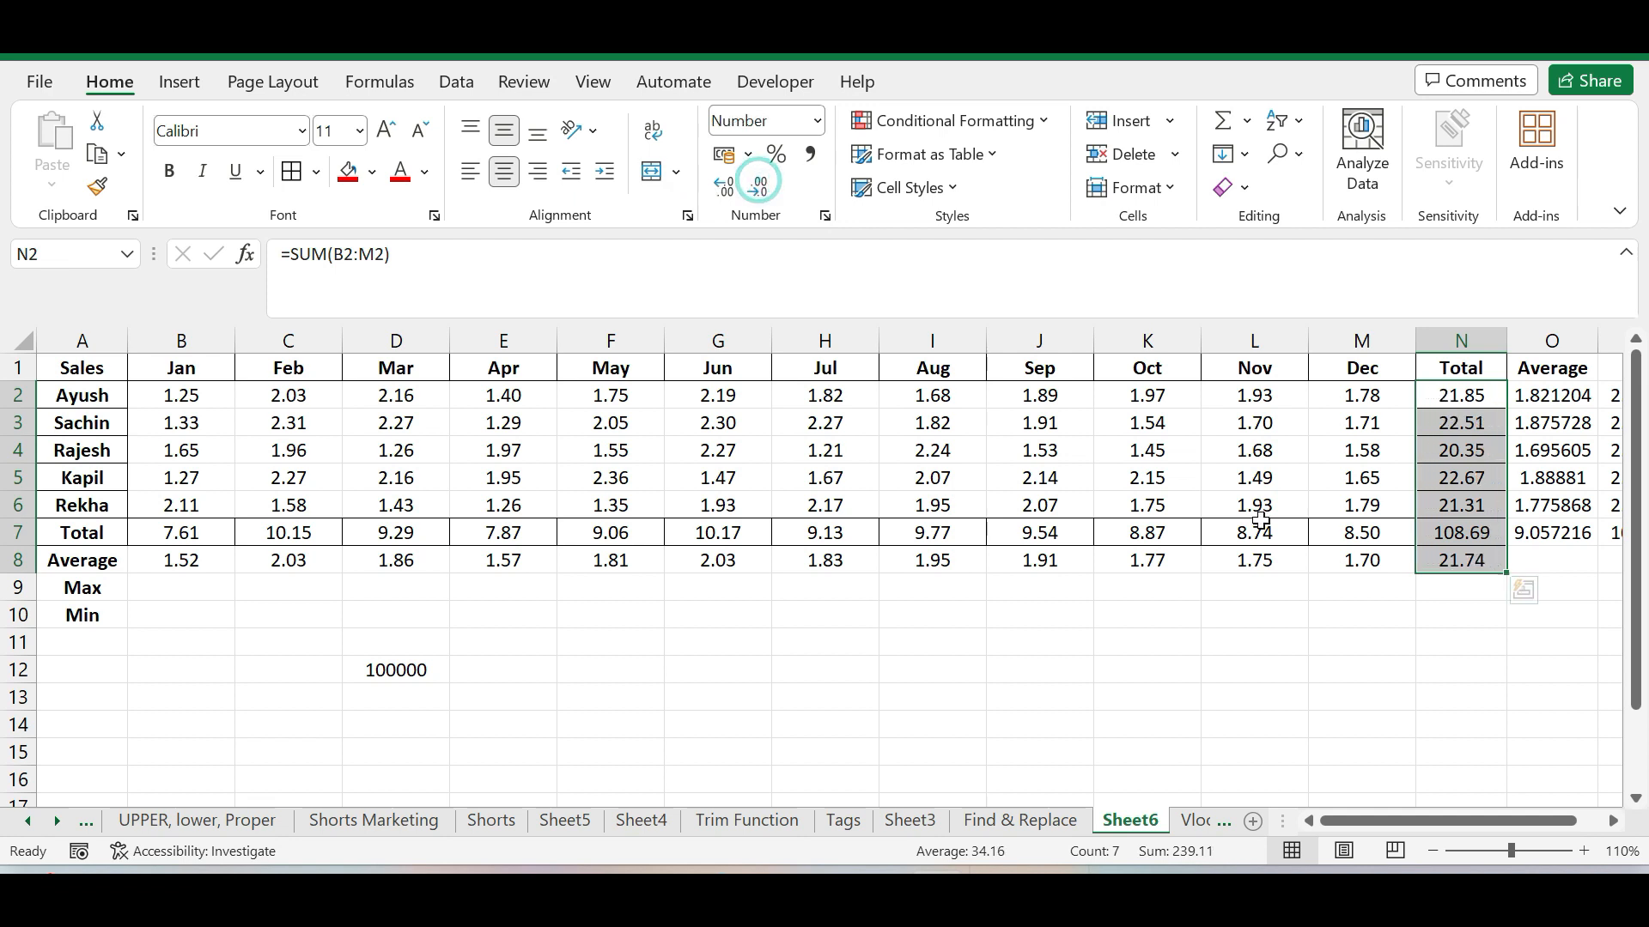
pyautogui.click(1459, 721)
# Apply all borders to the sales table range A1:N8, including the Average row
pyautogui.moveTo(1479, 559); pyautogui.dragTo(91, 339)
pyautogui.click(292, 172)
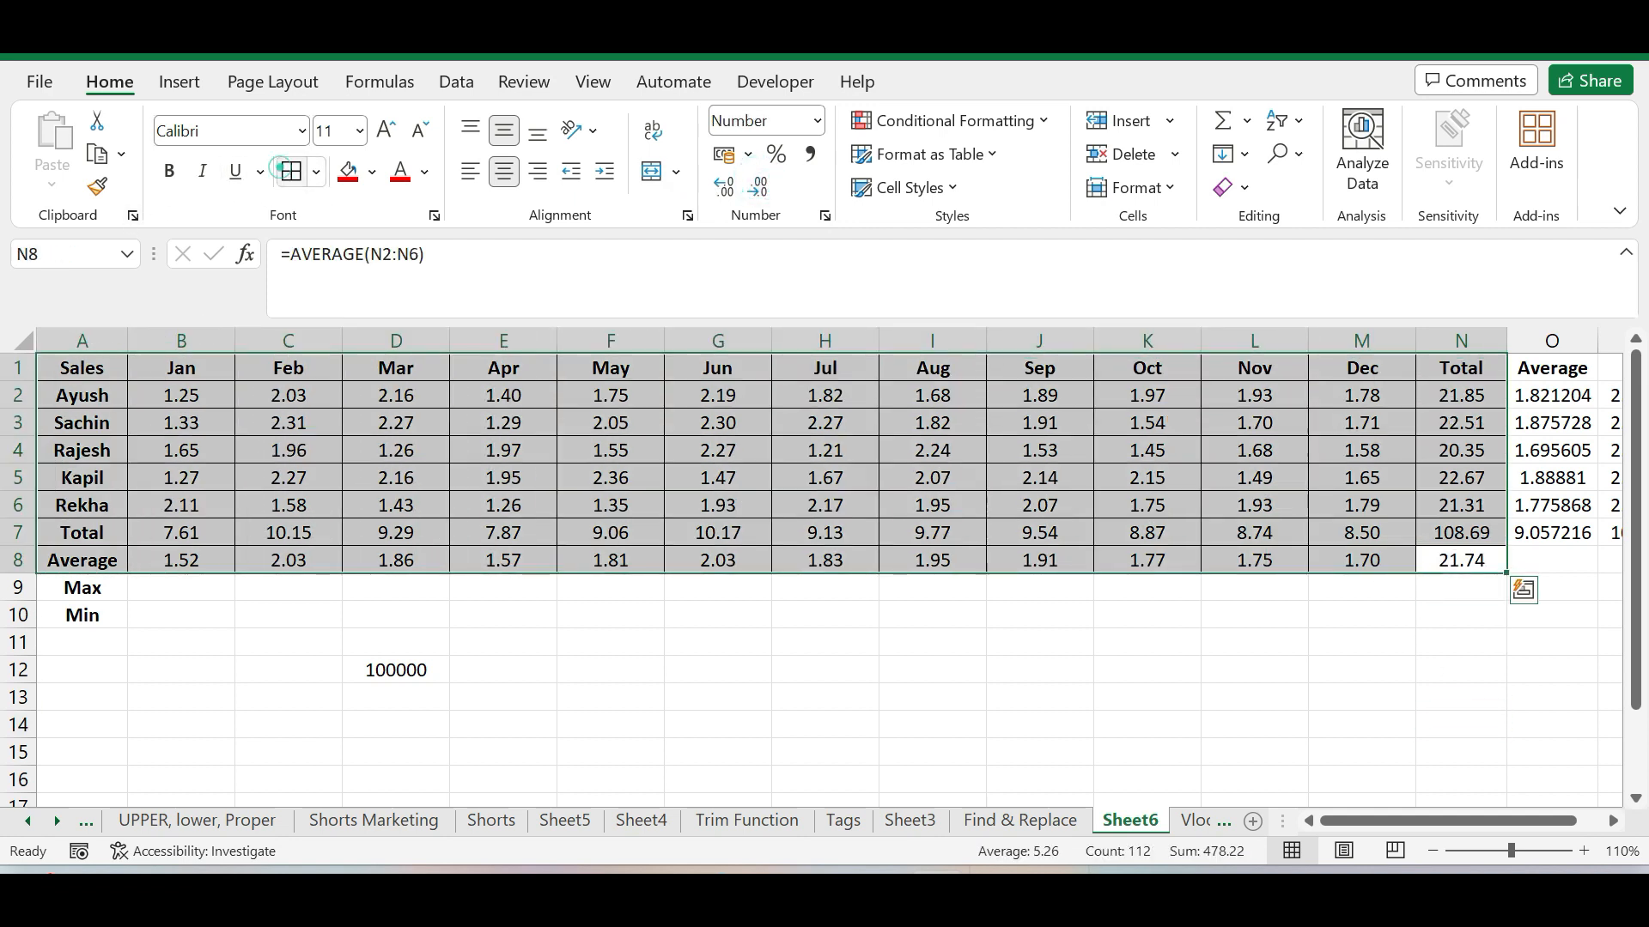
pyautogui.click(1088, 697)
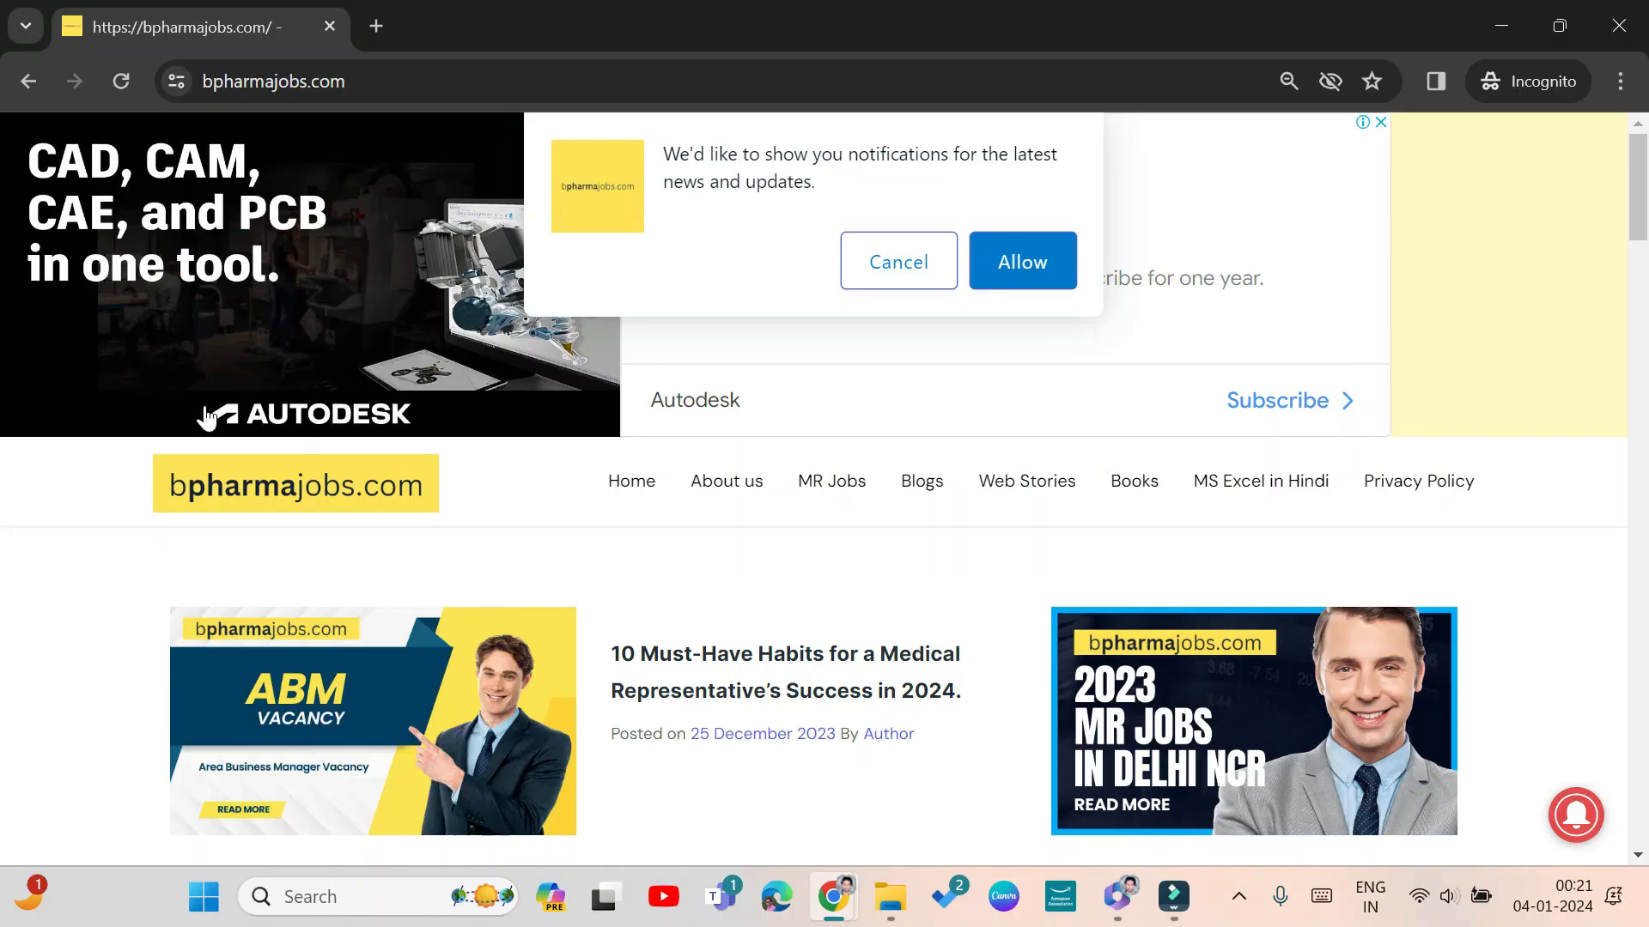
# Switch to the browser and look through the job posts on the bpharmajobs.com home page
pyautogui.scroll(-5, 211, 417)
pyautogui.scroll(-4, 198, 429)
pyautogui.scroll(5, 196, 429)
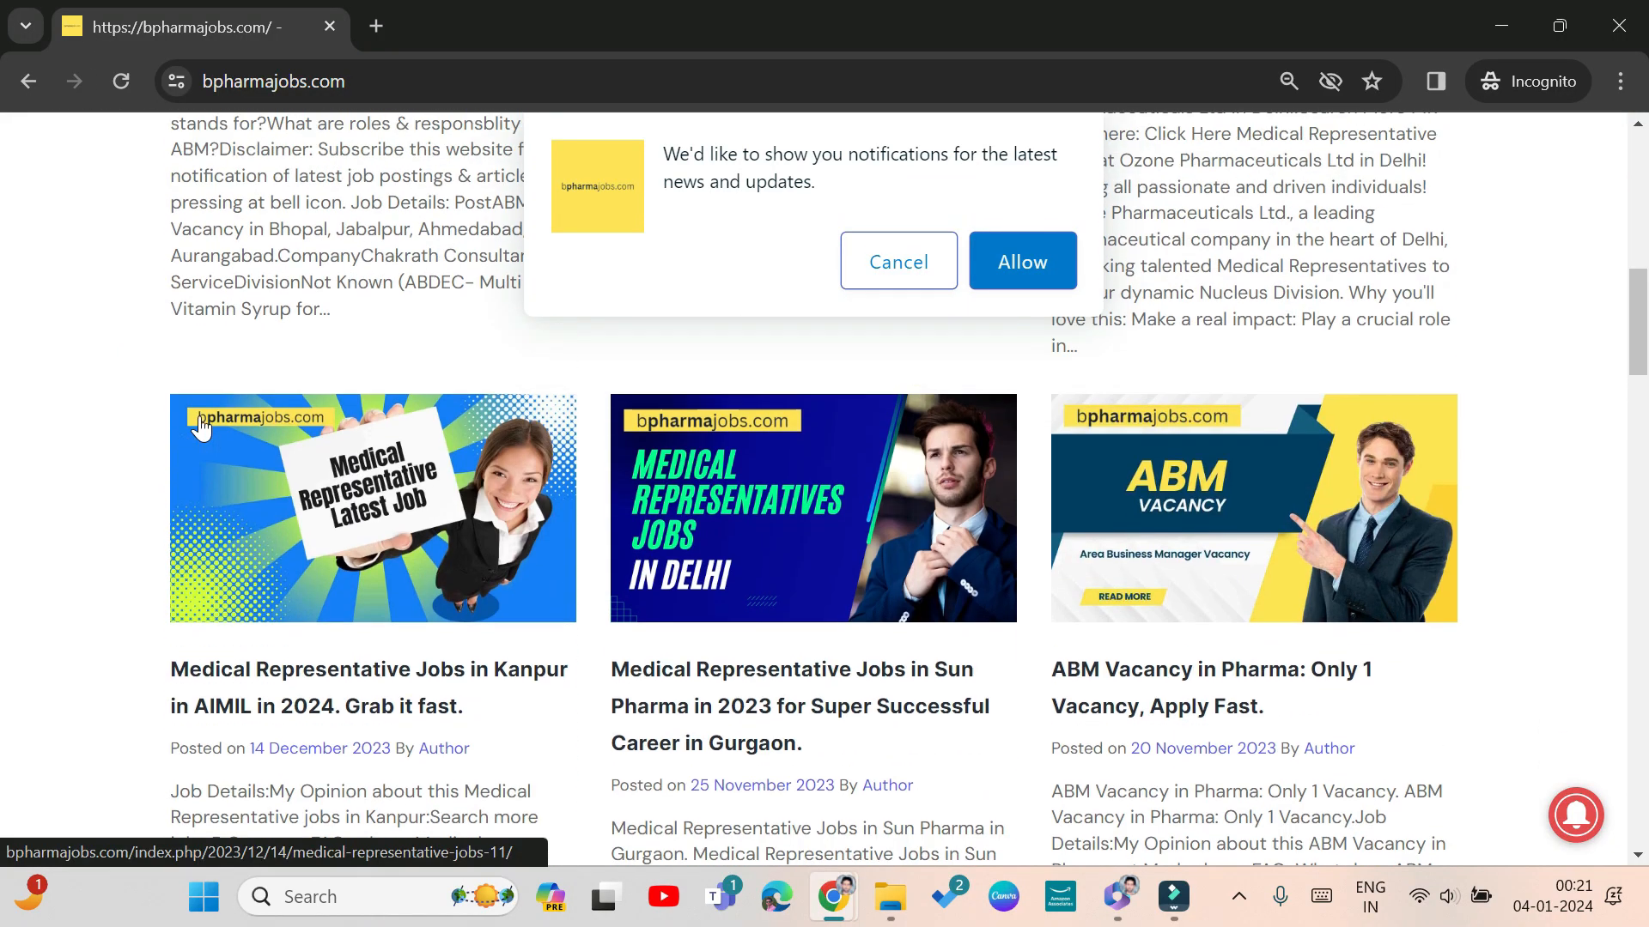
pyautogui.scroll(-6, 196, 431)
pyautogui.scroll(10, 194, 432)
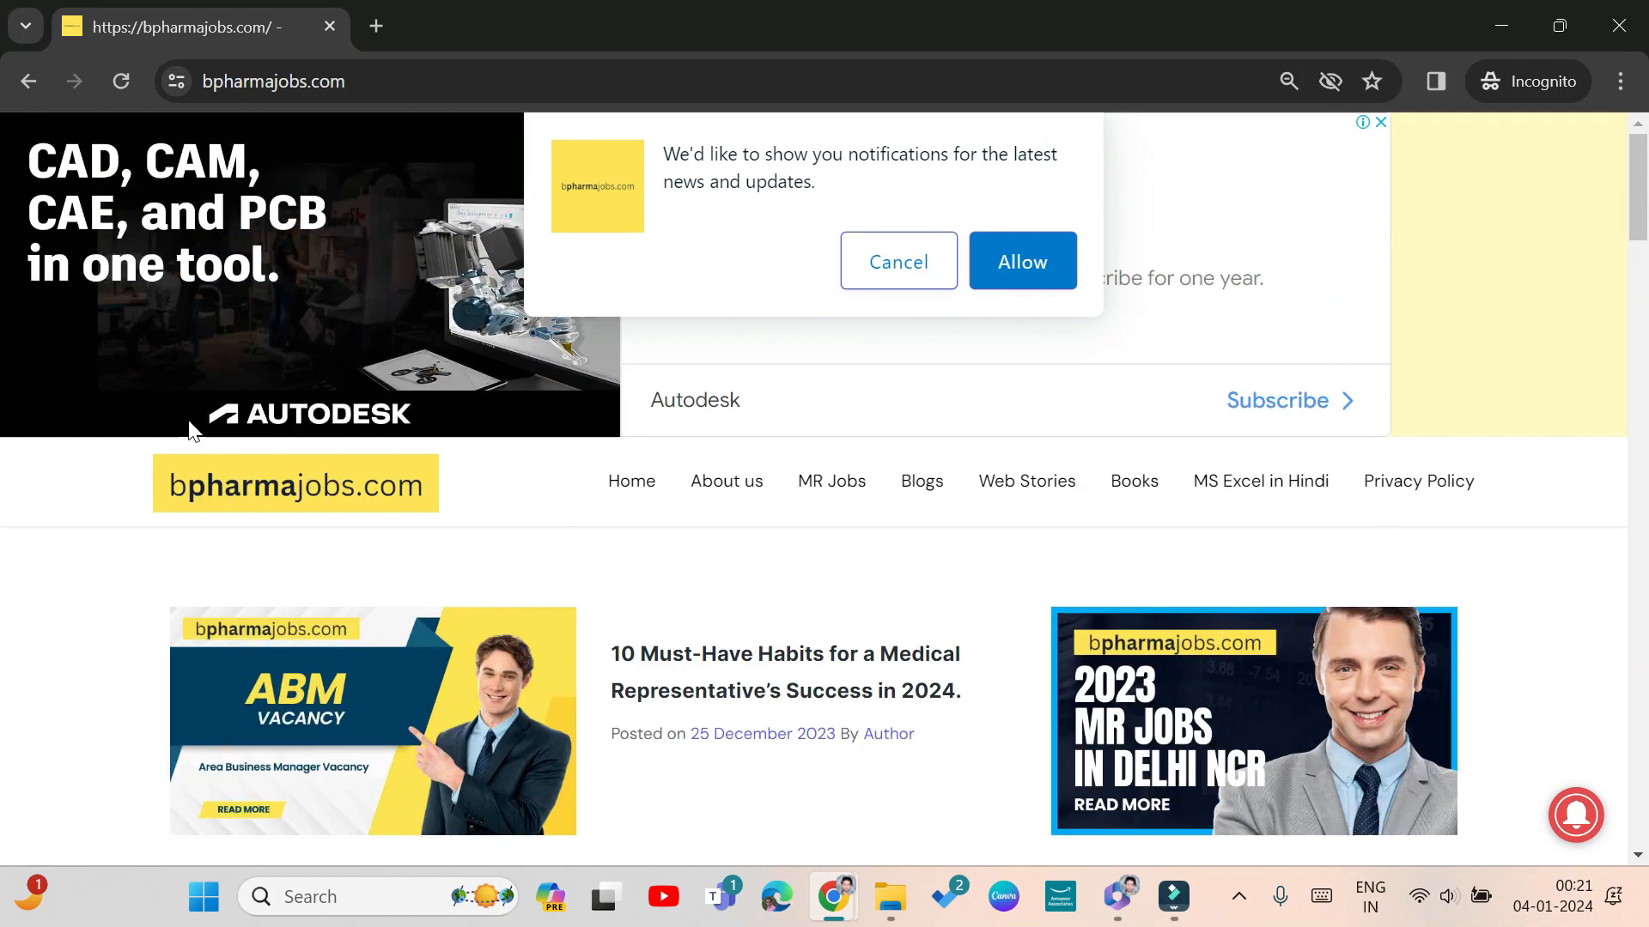
# Open the MR Jobs category of the site, closing the interrupting ad, and allow the site's notifications
pyautogui.click(833, 491)
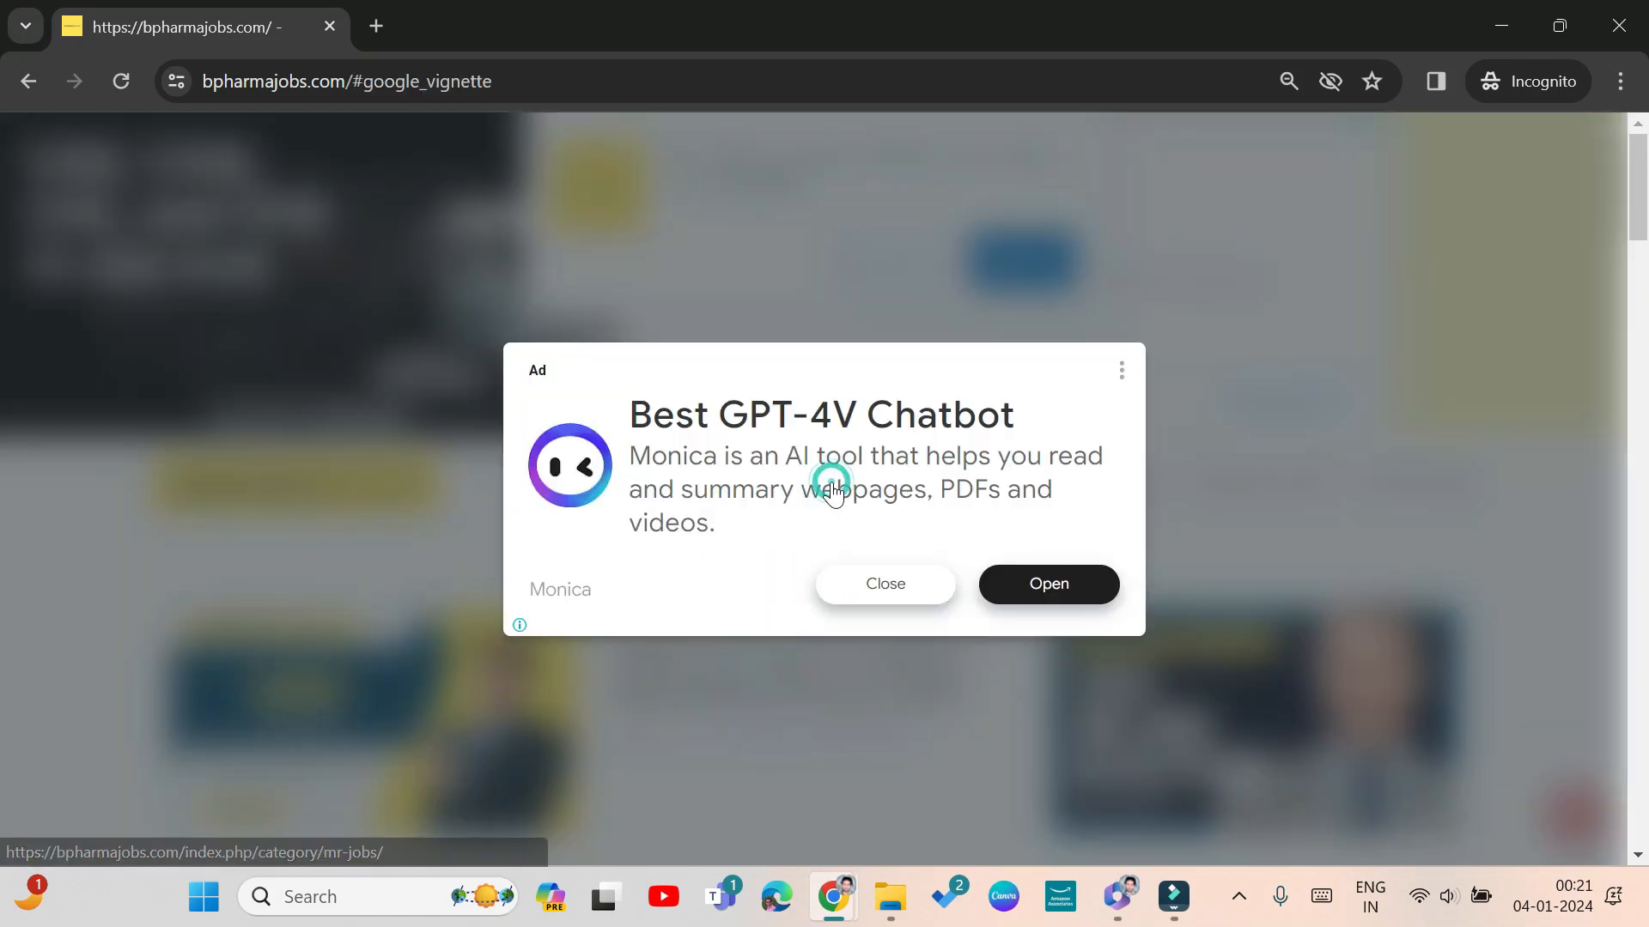
pyautogui.click(887, 586)
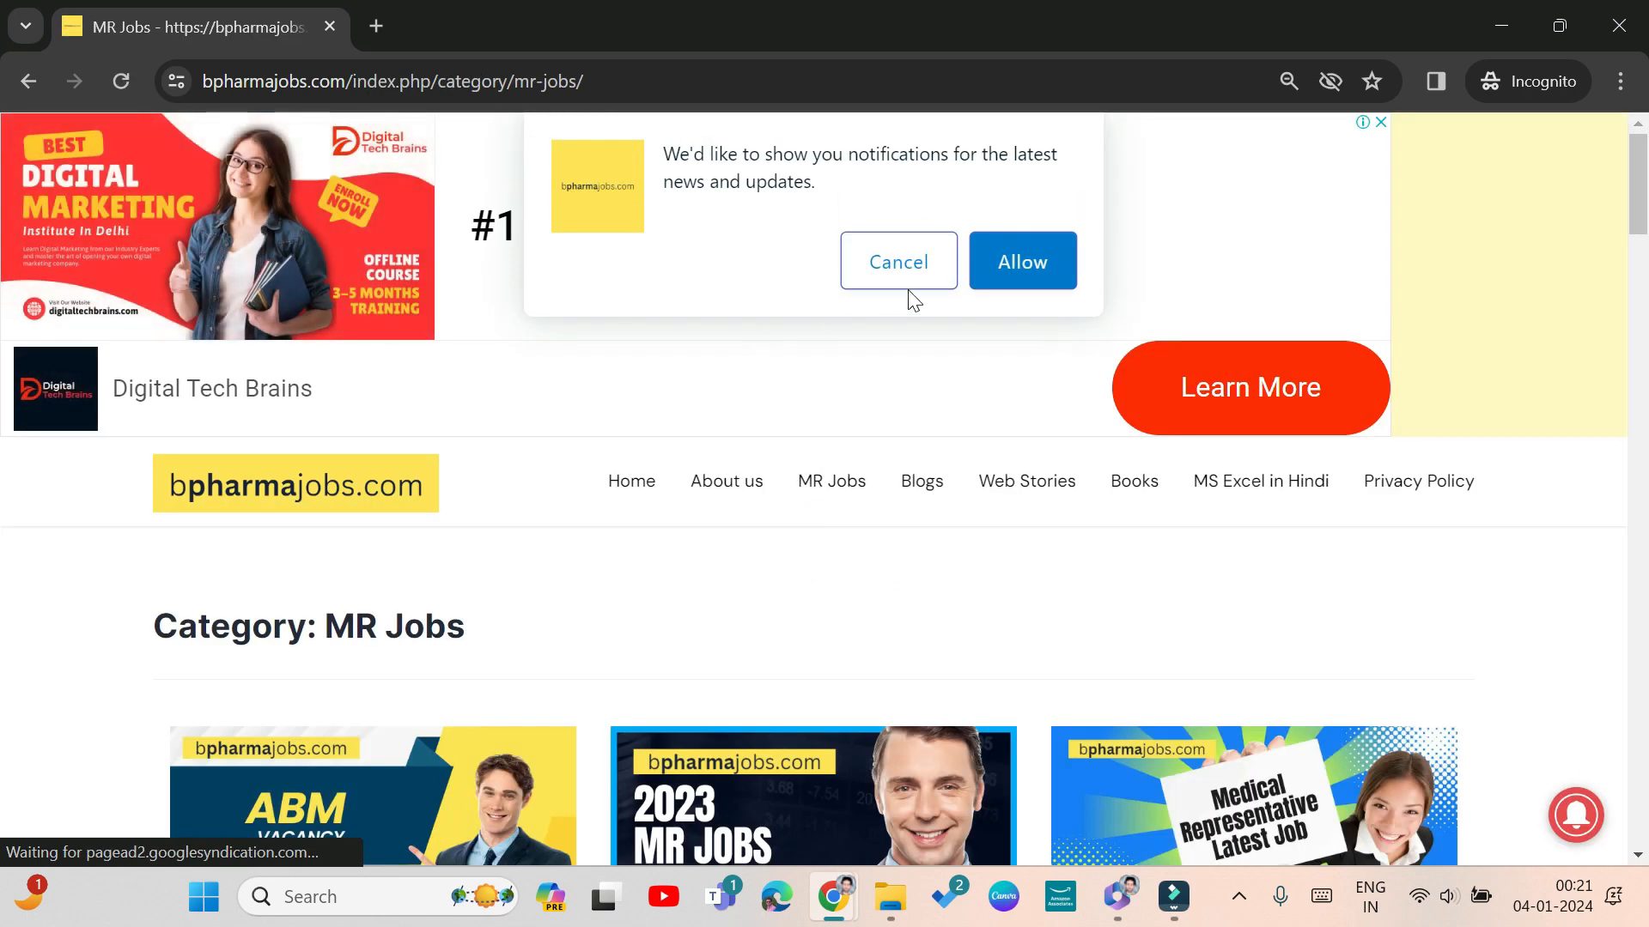
pyautogui.click(1039, 261)
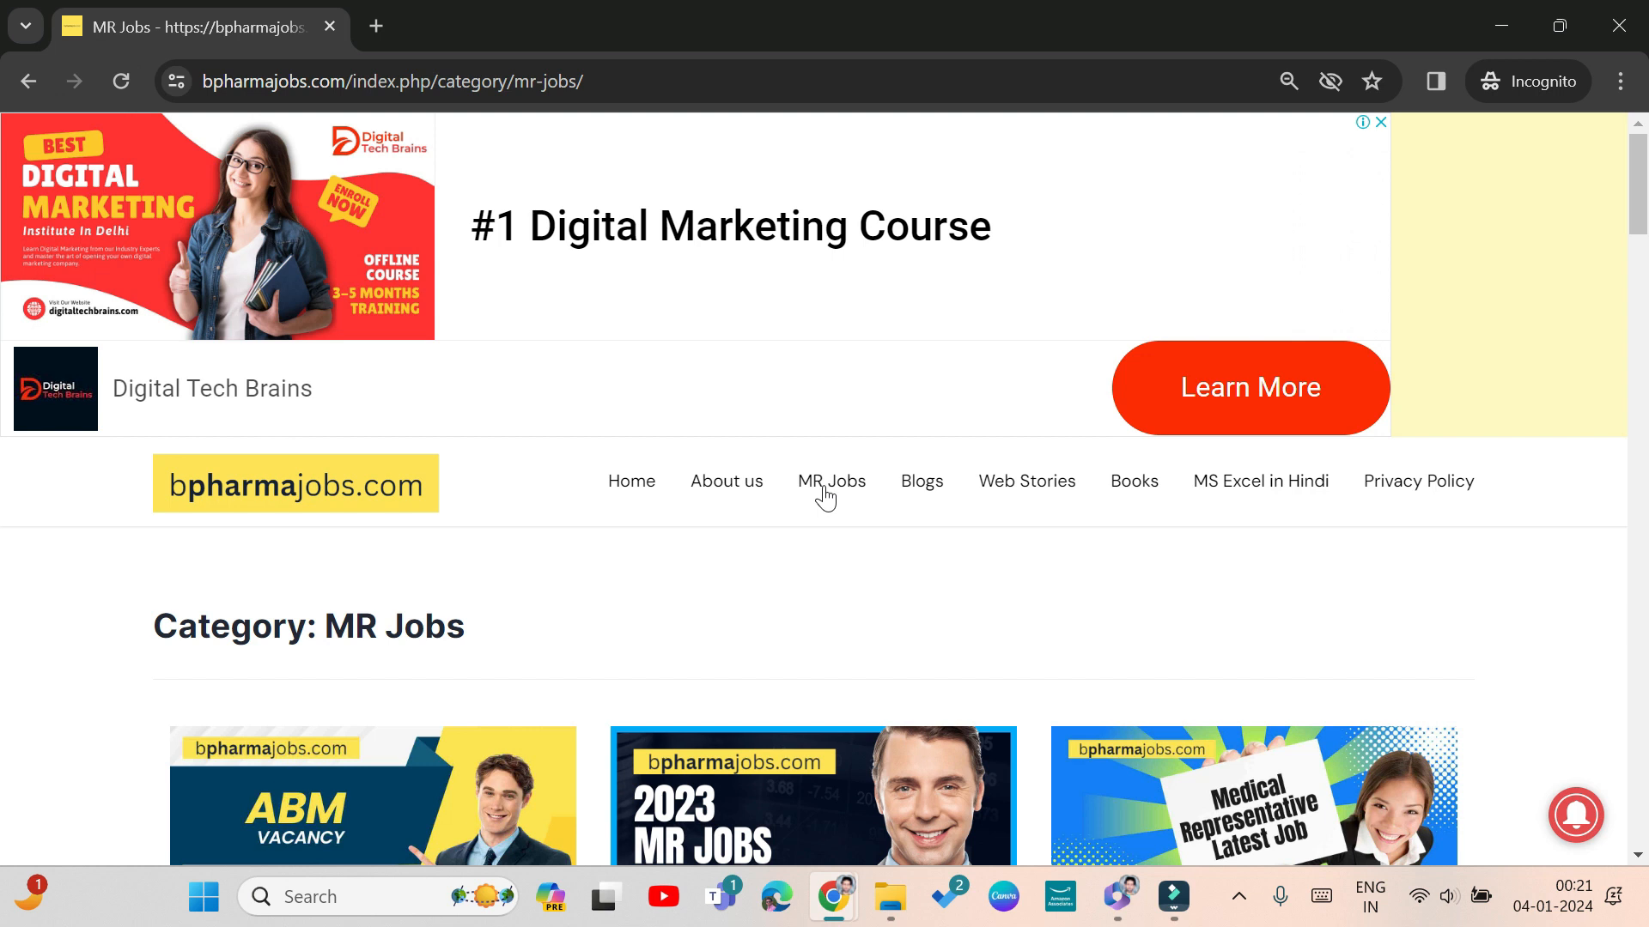
# Open the site's Blogs category and look through its articles on MR jobs and career options
pyautogui.click(931, 493)
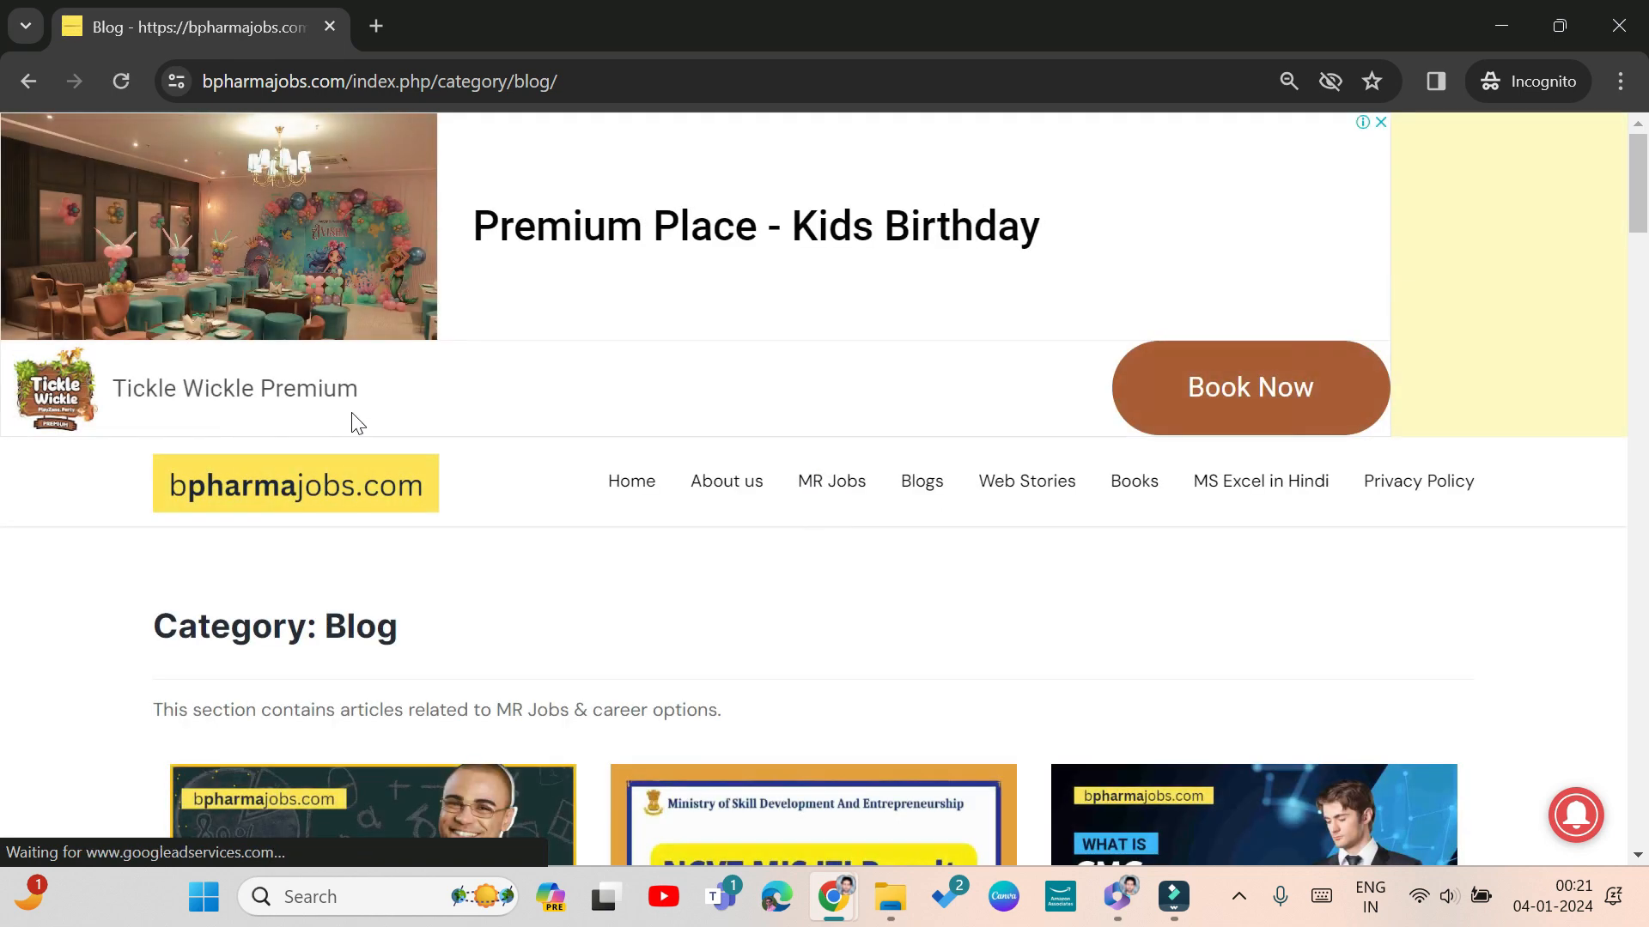
pyautogui.scroll(-10, 494, 580)
pyautogui.scroll(9, 495, 580)
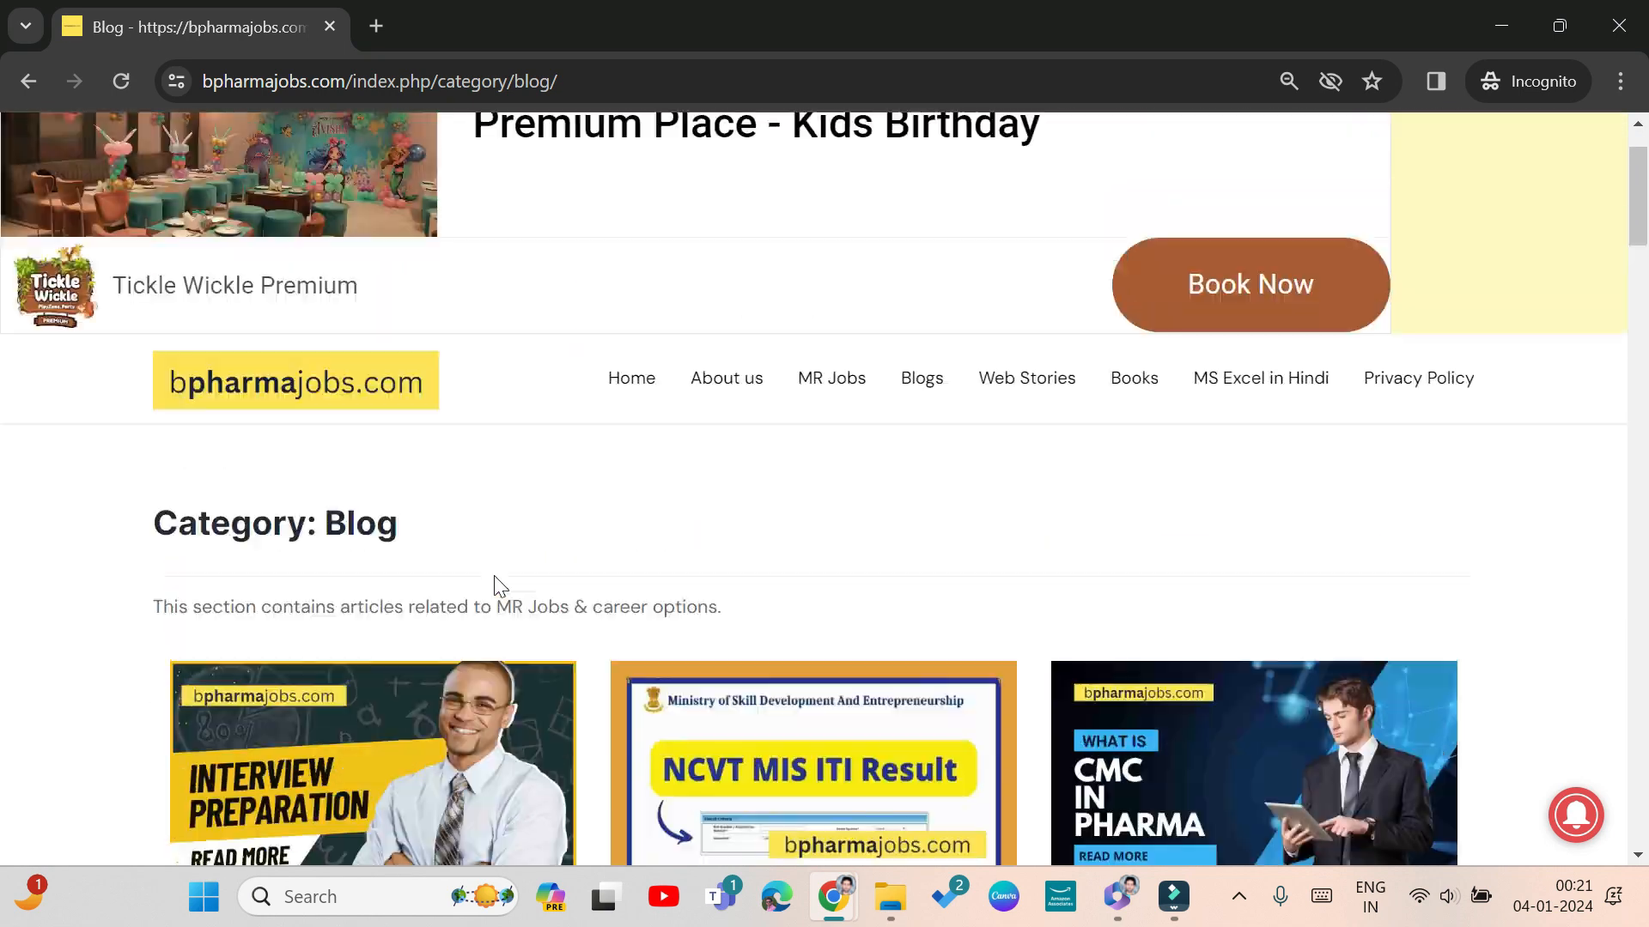
pyautogui.scroll(1, 493, 580)
# Open the site's MS Excel in Hindi page and look through its Excel formula video lessons
pyautogui.click(1259, 491)
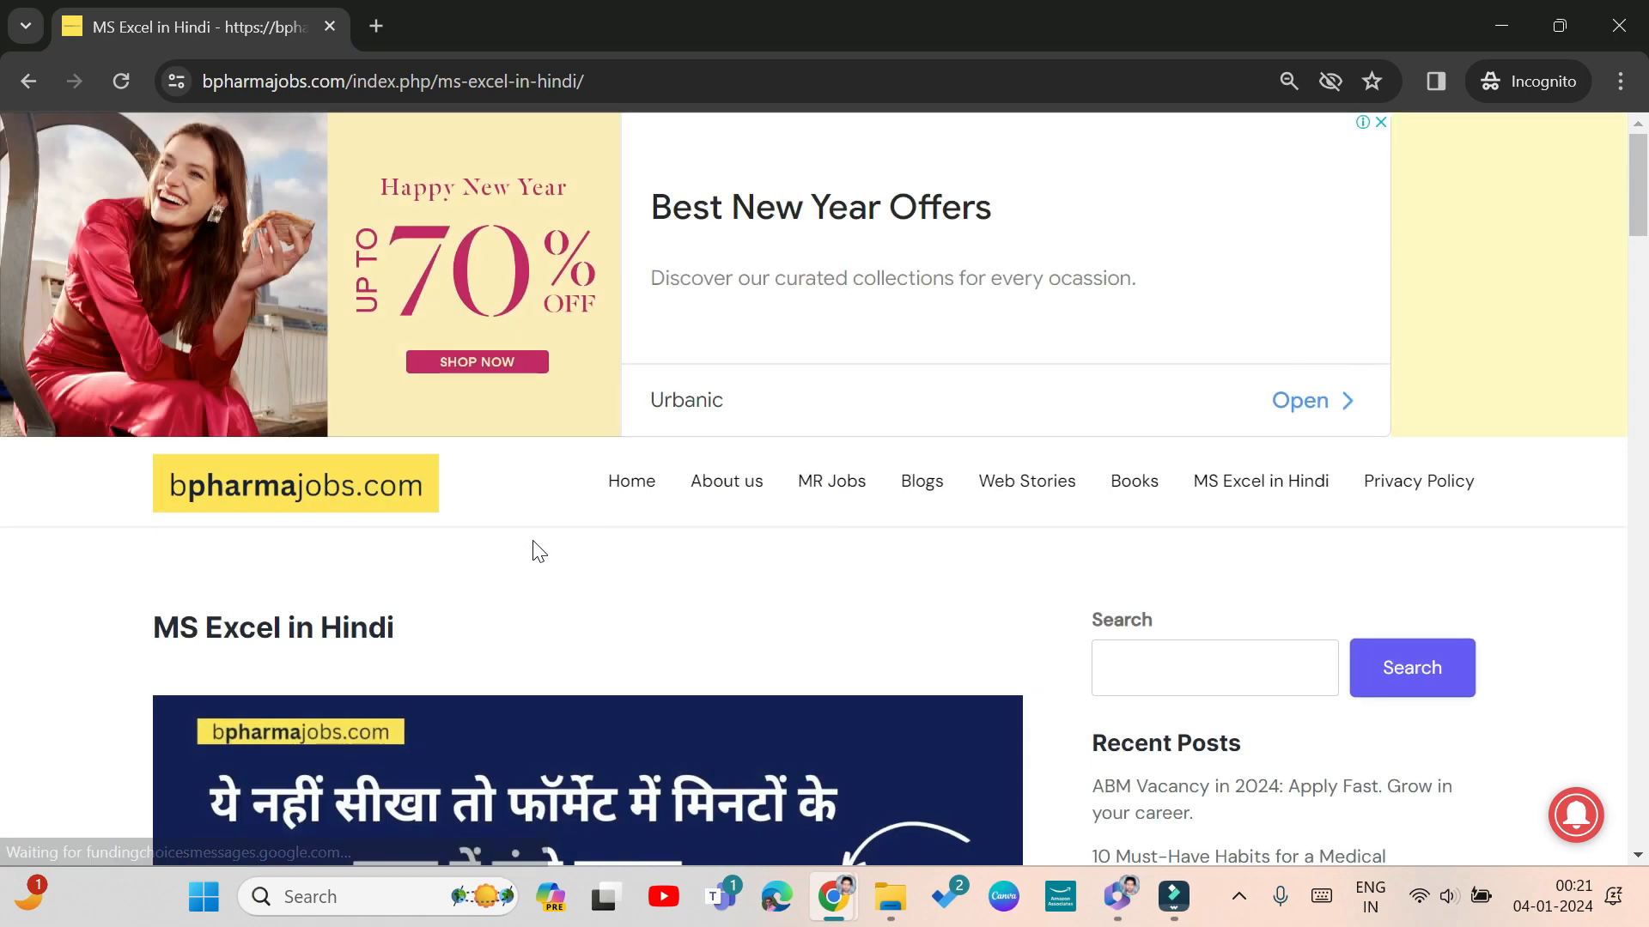
pyautogui.scroll(-7, 538, 554)
pyautogui.scroll(-4, 547, 567)
pyautogui.scroll(4, 547, 566)
pyautogui.scroll(-4, 550, 570)
pyautogui.scroll(-15, 566, 567)
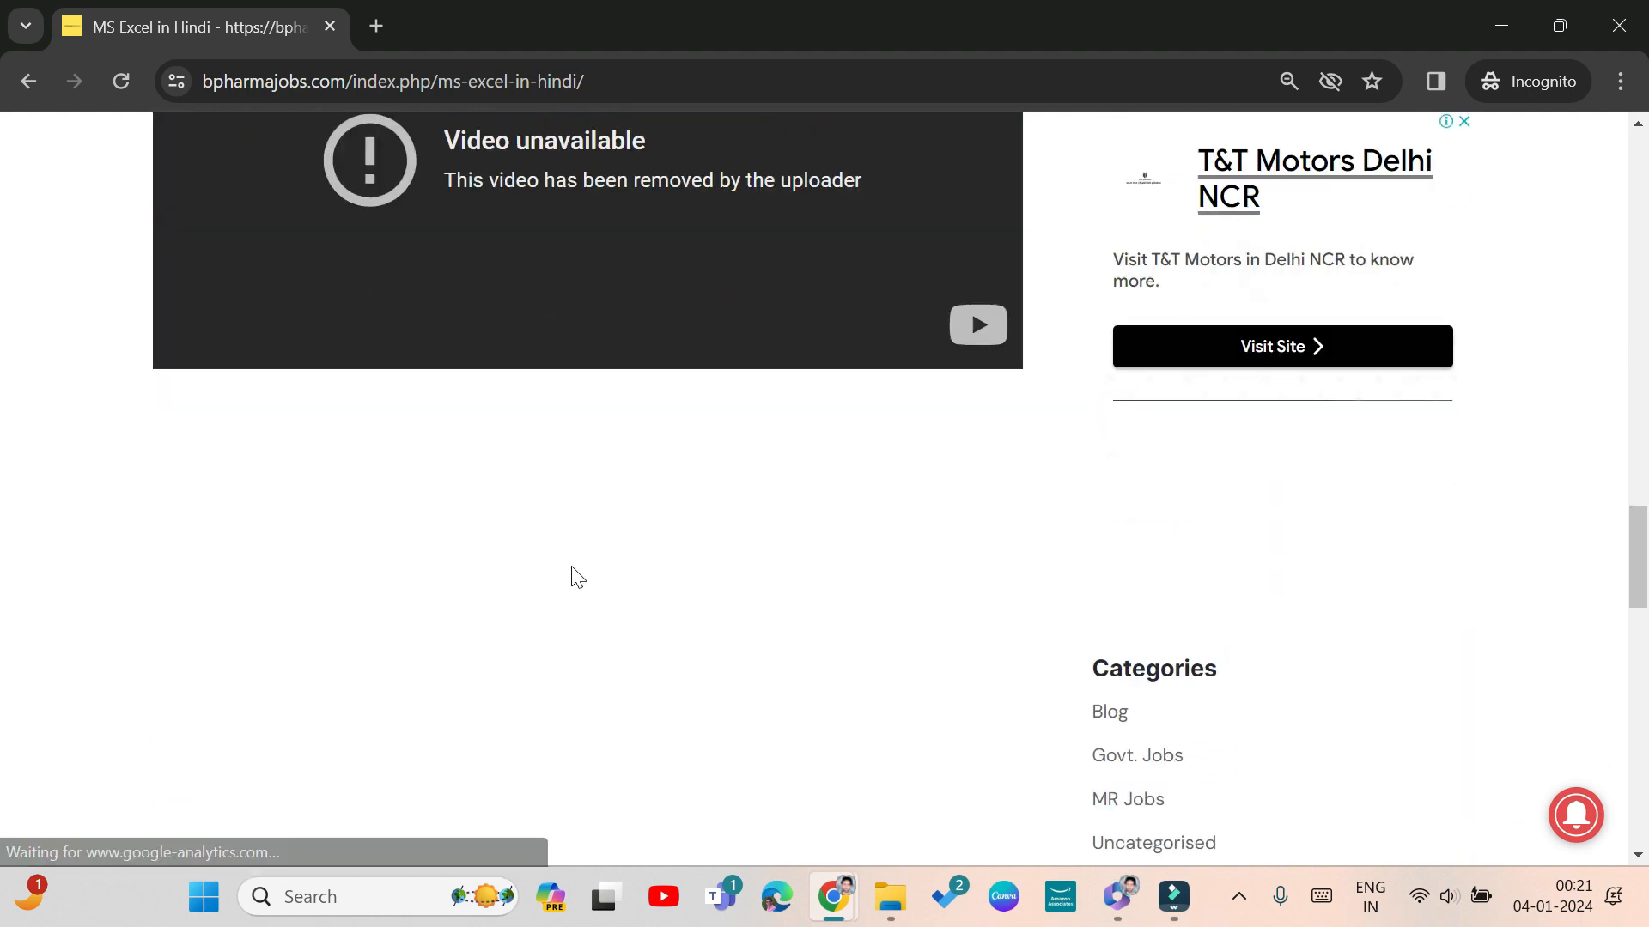
pyautogui.scroll(12, 570, 564)
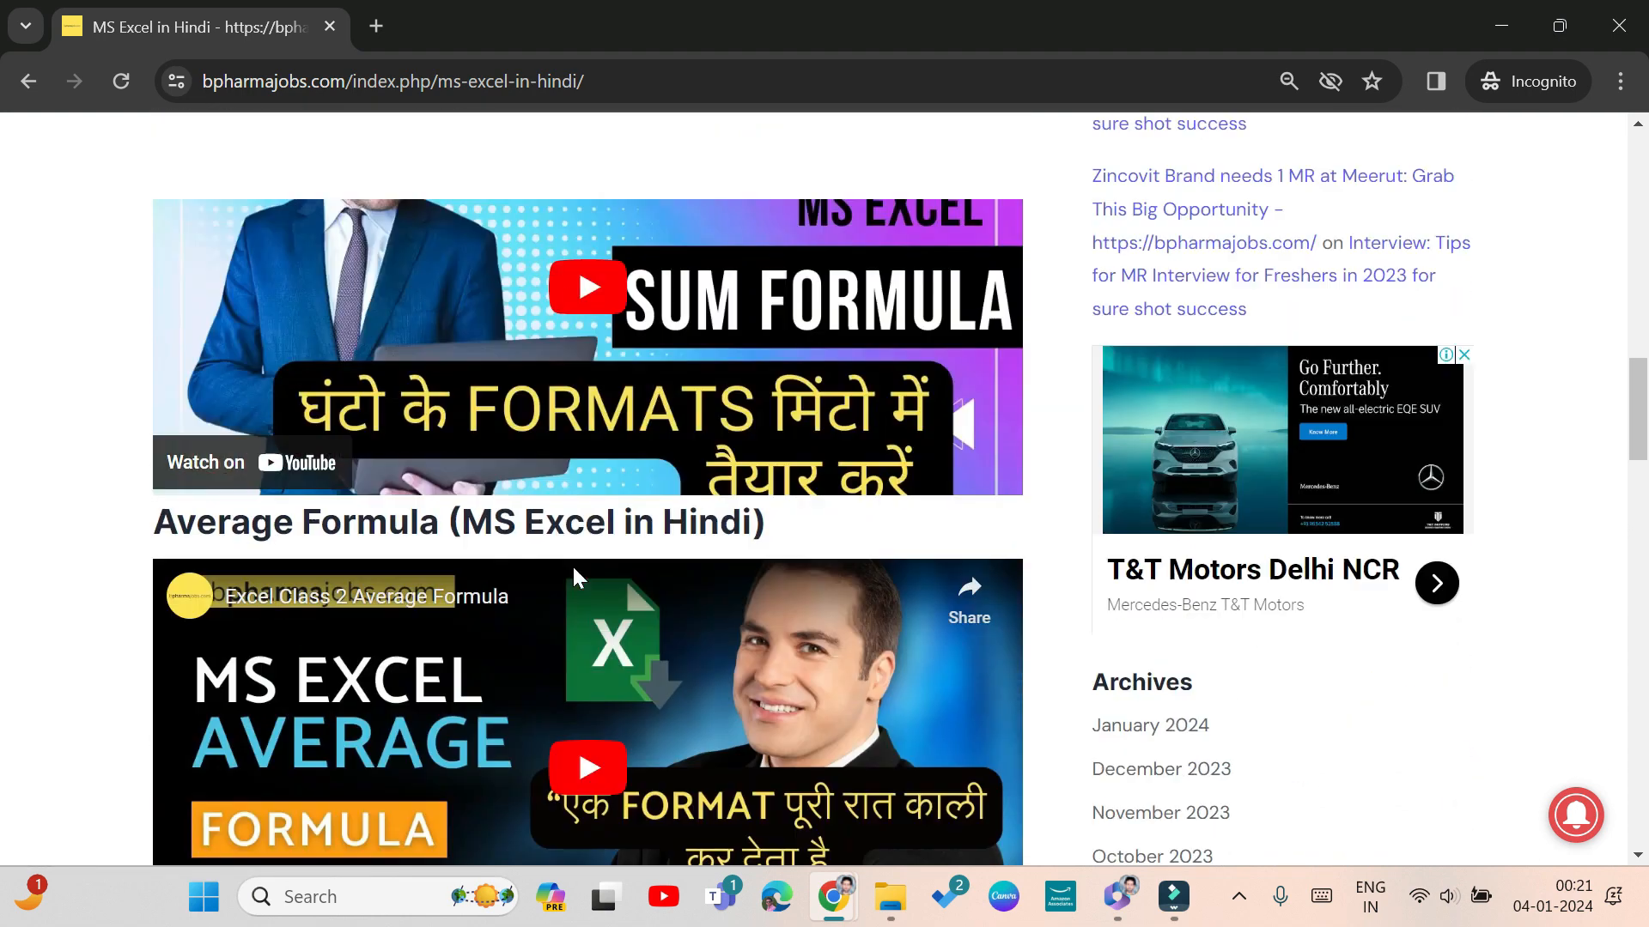
pyautogui.scroll(12, 572, 564)
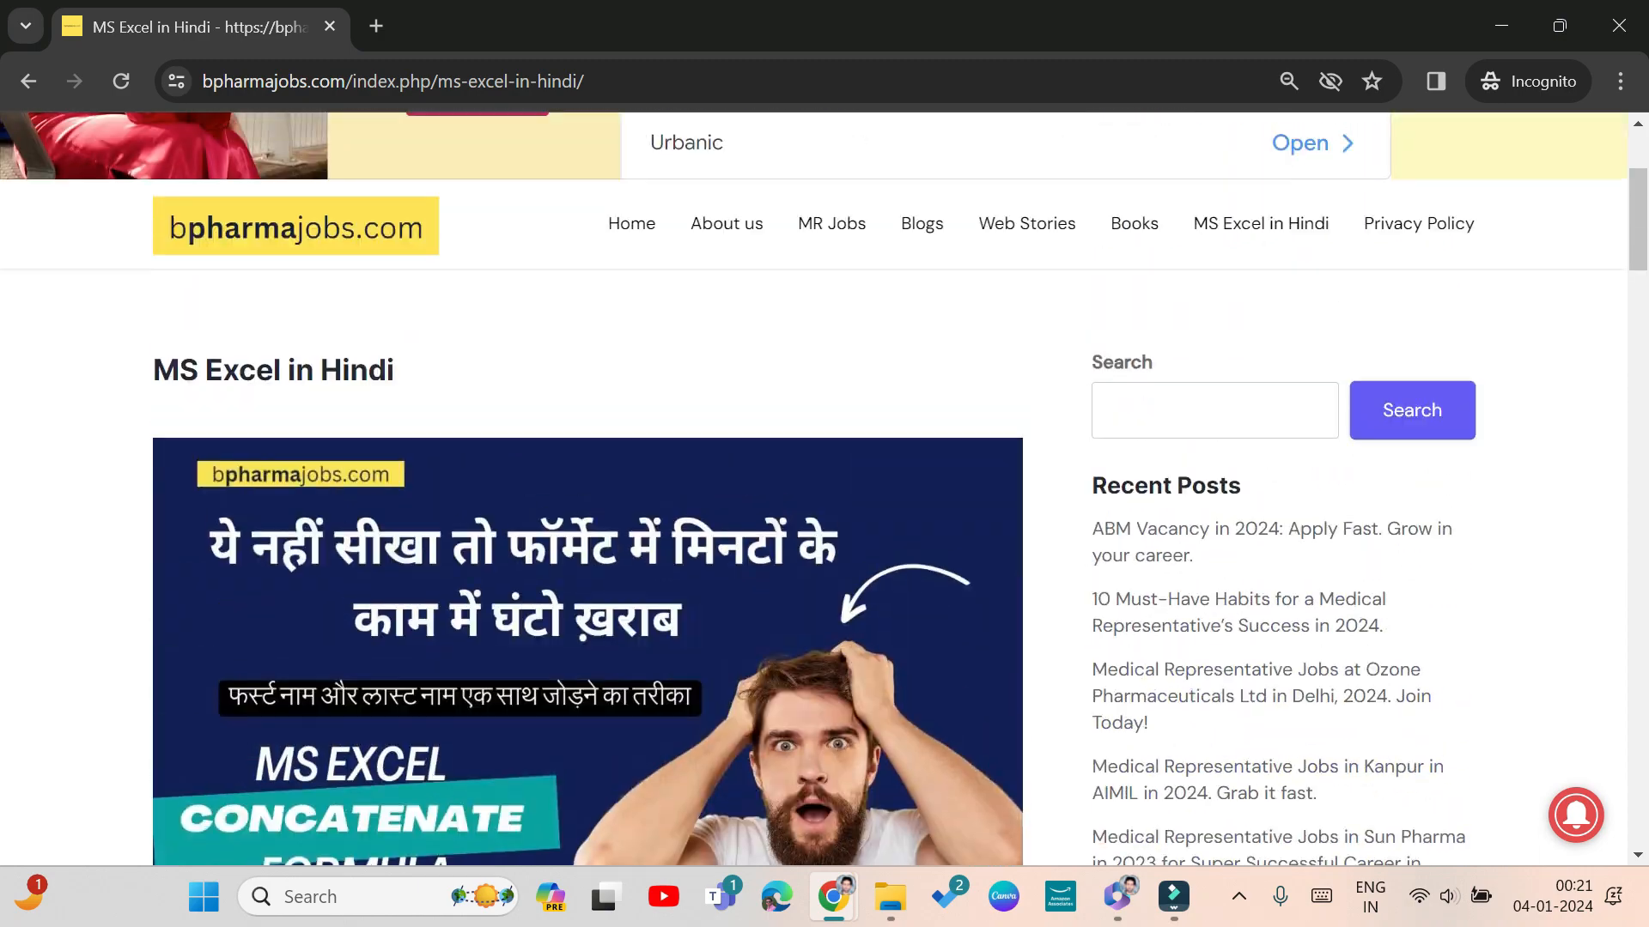
pyautogui.scroll(-10, 571, 558)
pyautogui.scroll(15, 566, 556)
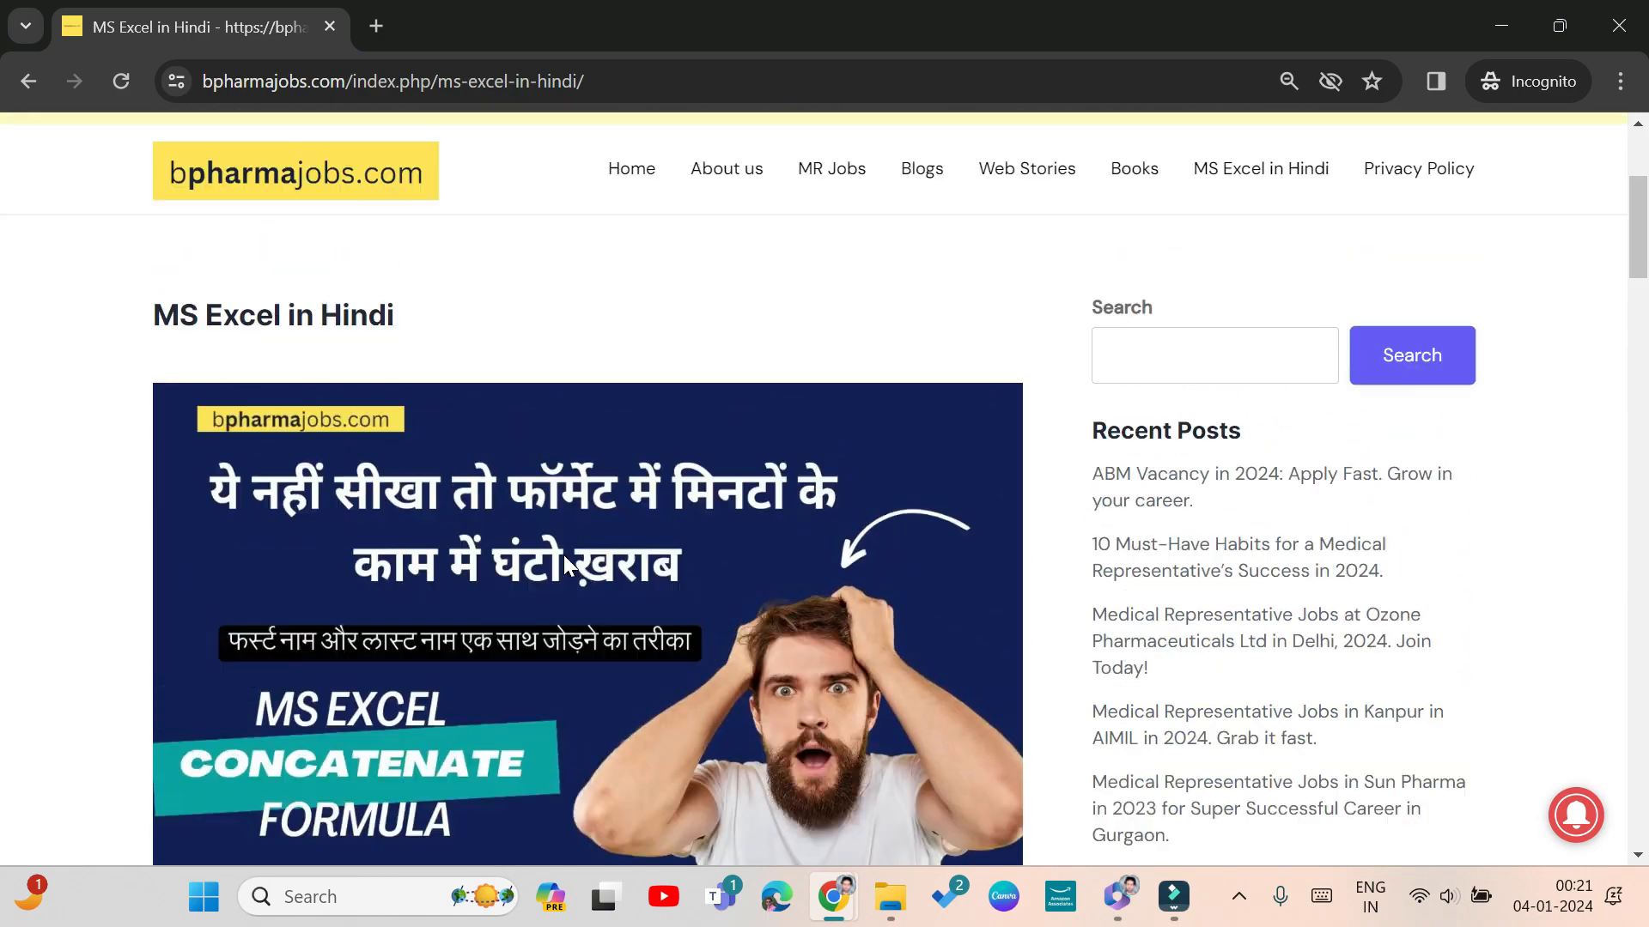